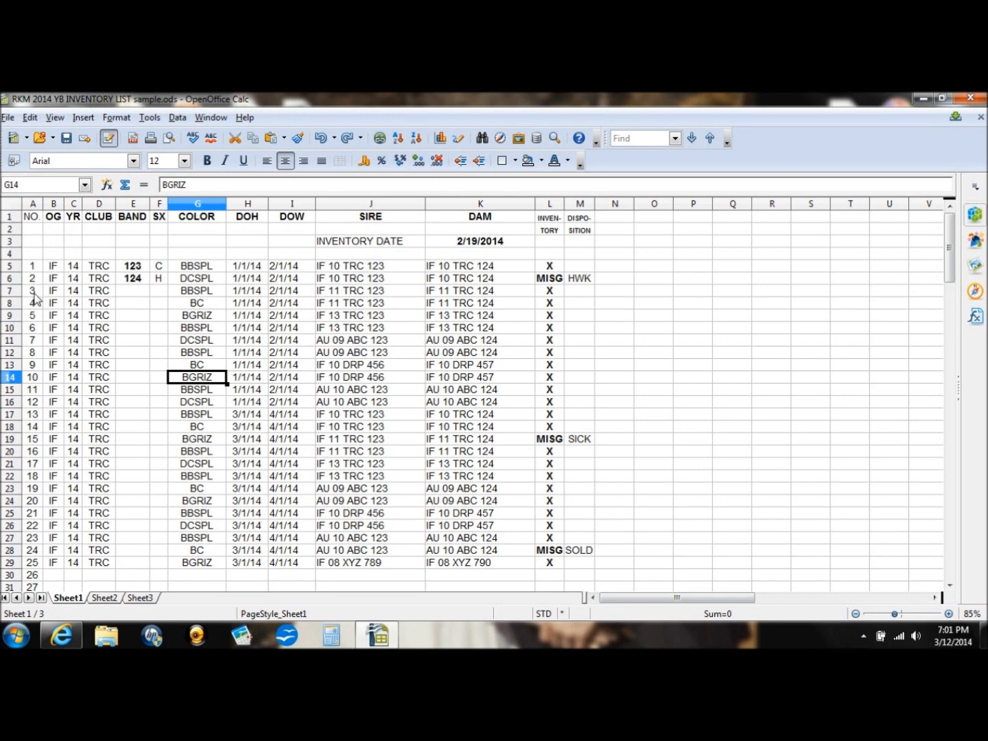
Step: Examine the number, year and band columns of the inventory list, including the first band entries in E5 and E6
click(32, 206)
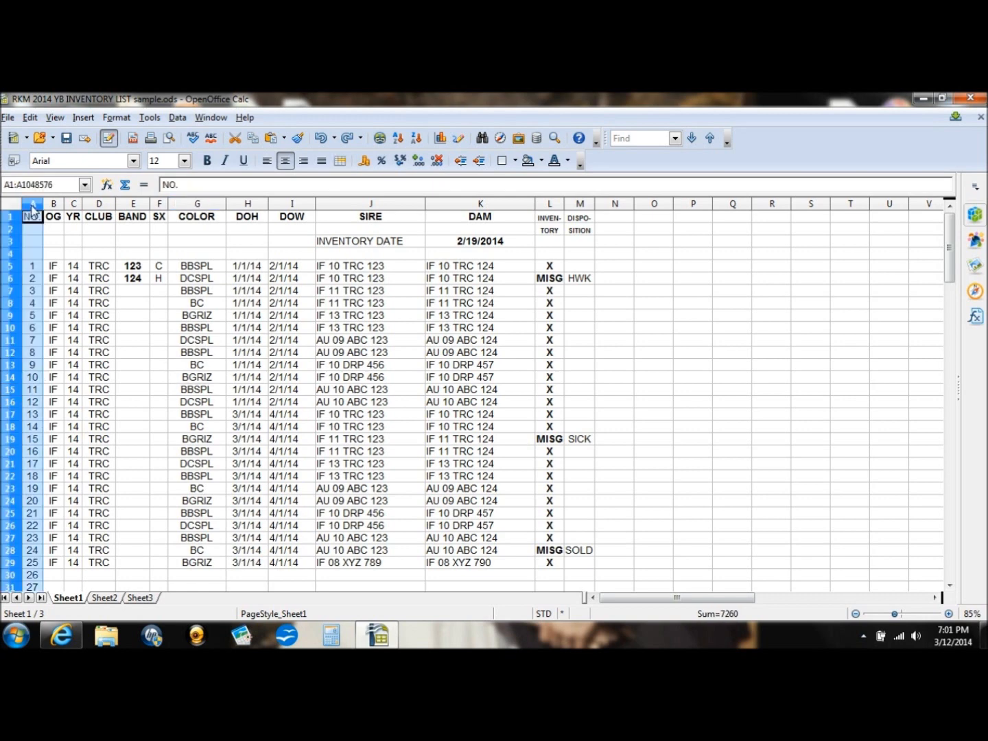
click(72, 266)
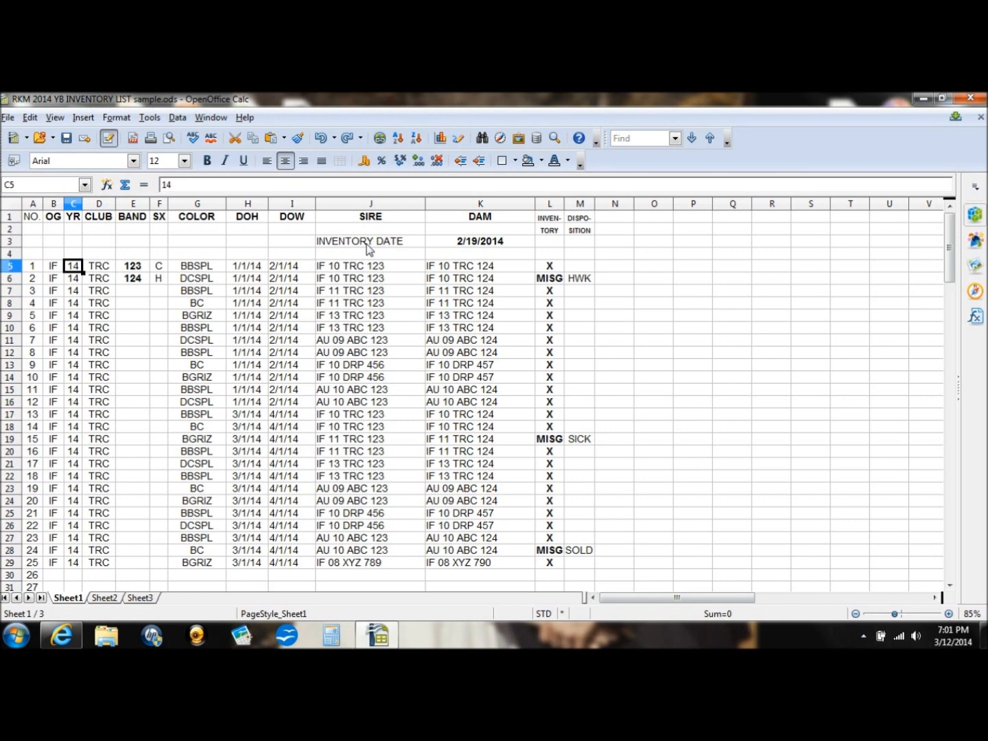
click(136, 268)
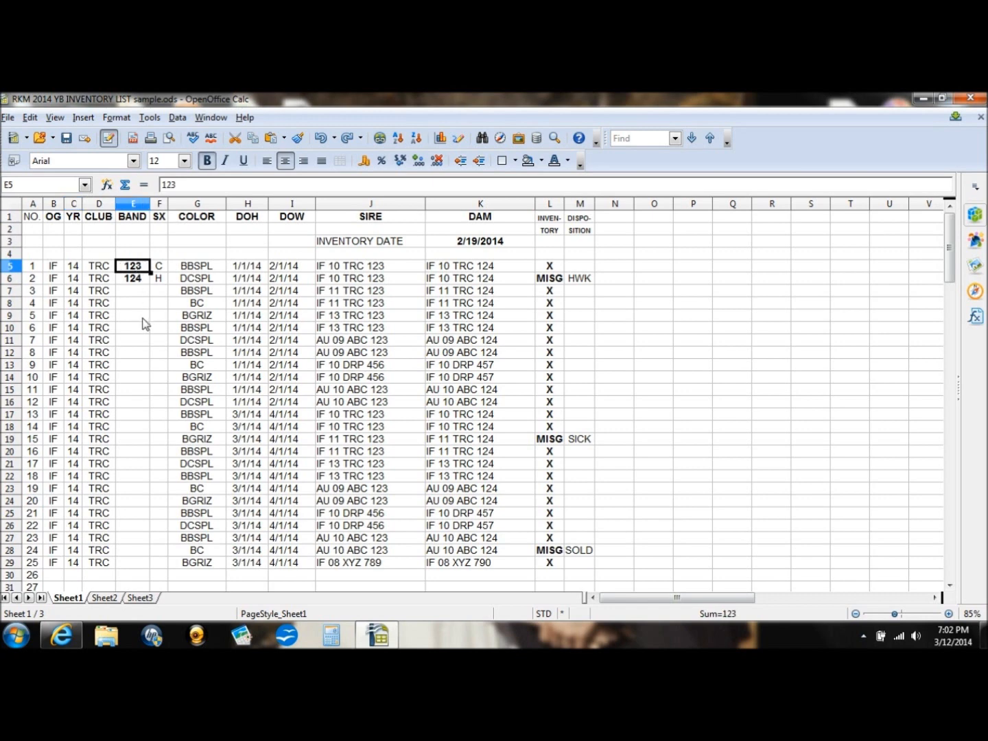
key(Down)
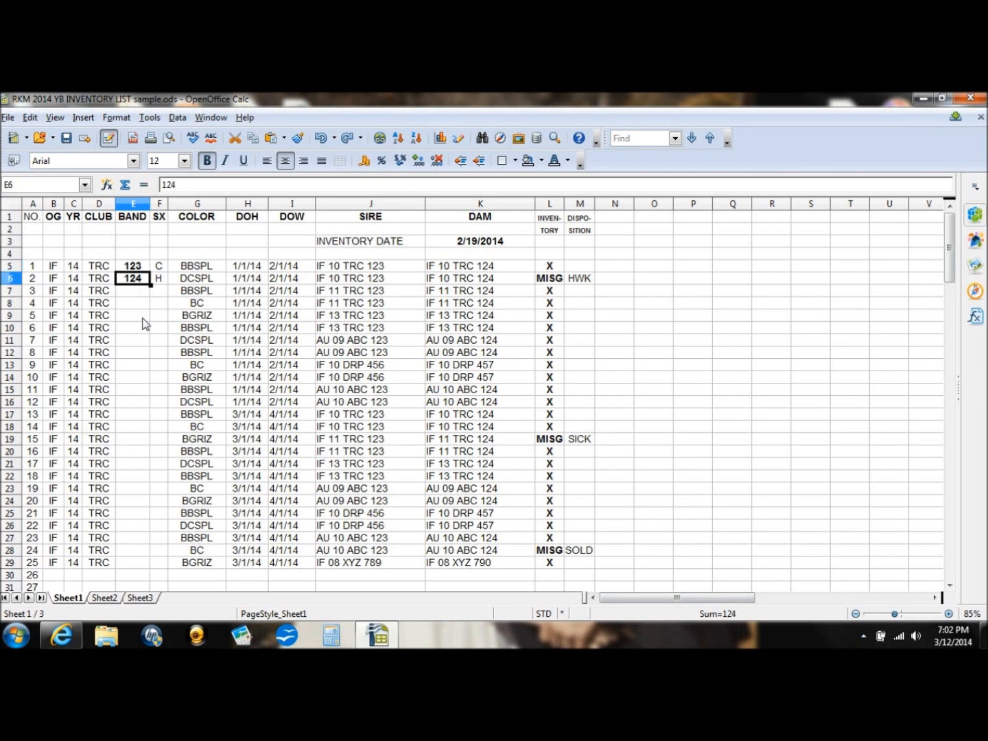
key(Up)
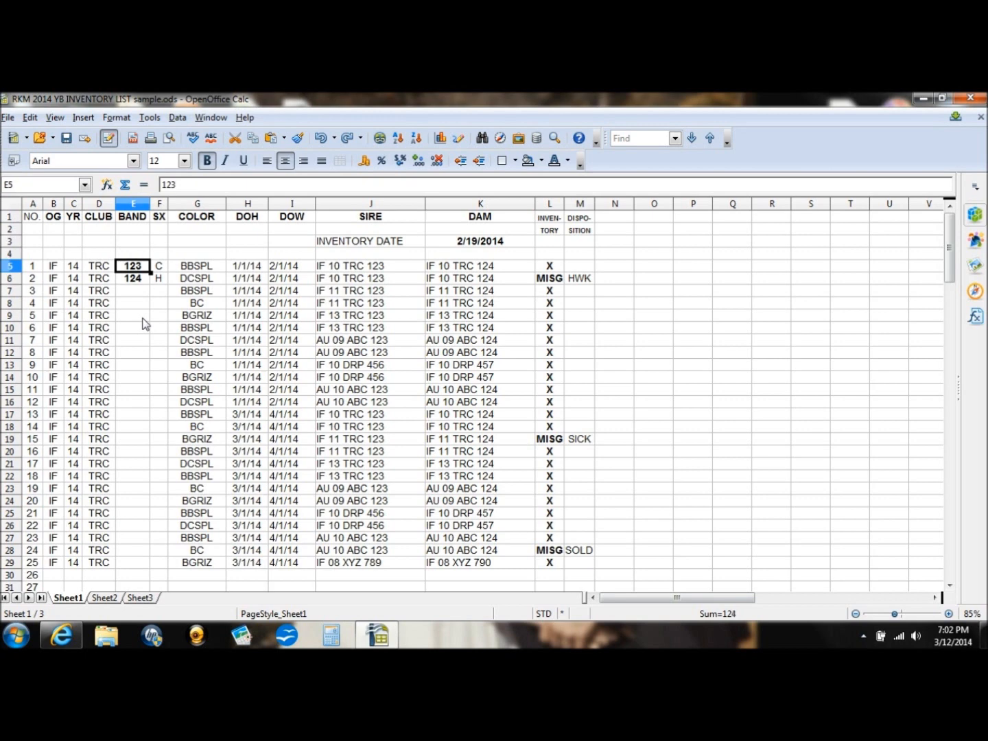
key(Down)
key(Down)
key(Down)
key(Down)
key(Down)
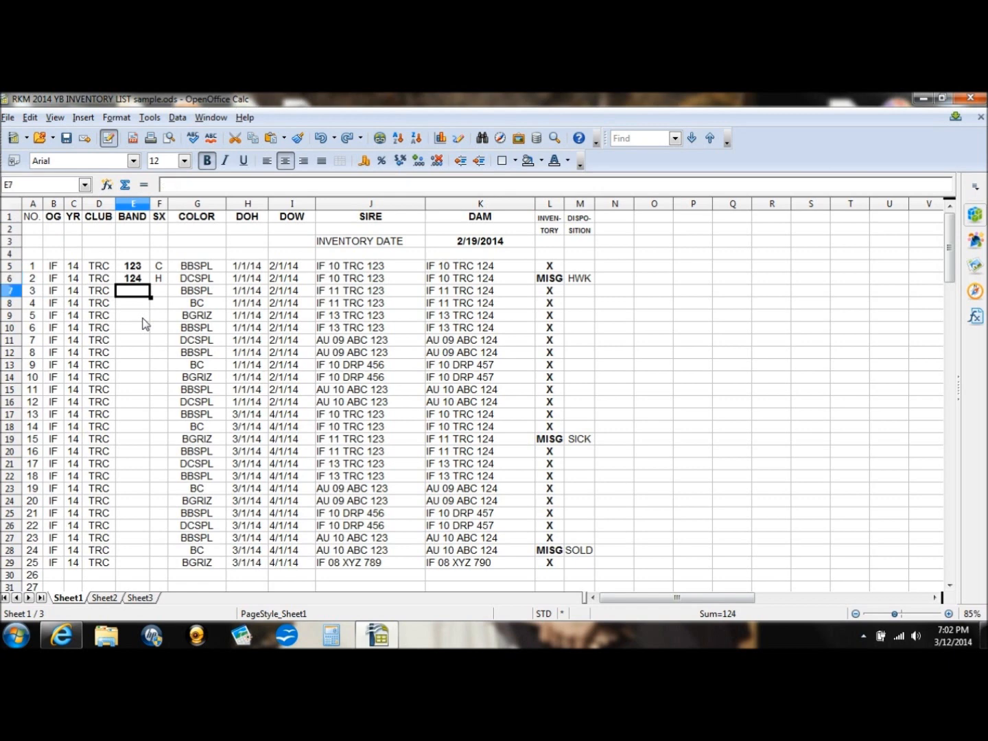
key(Up)
key(Up)
key(Up)
key(Up)
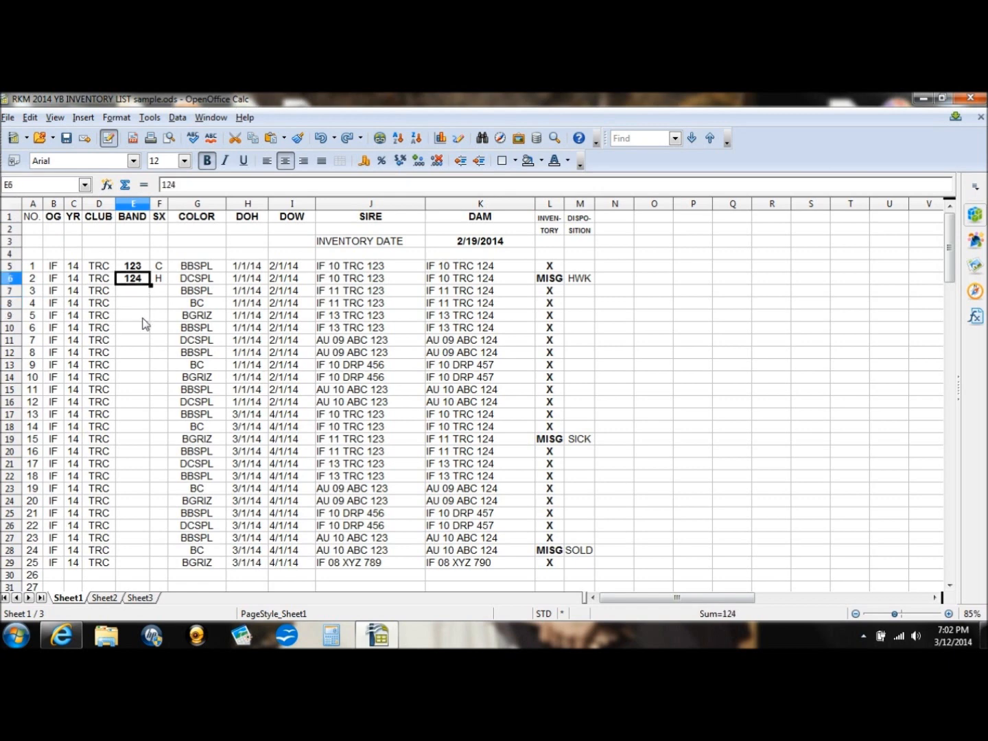
Step: Fill the band column from E5 to E29 with a downward linear series starting at 123 with an increment of 1
key(Up)
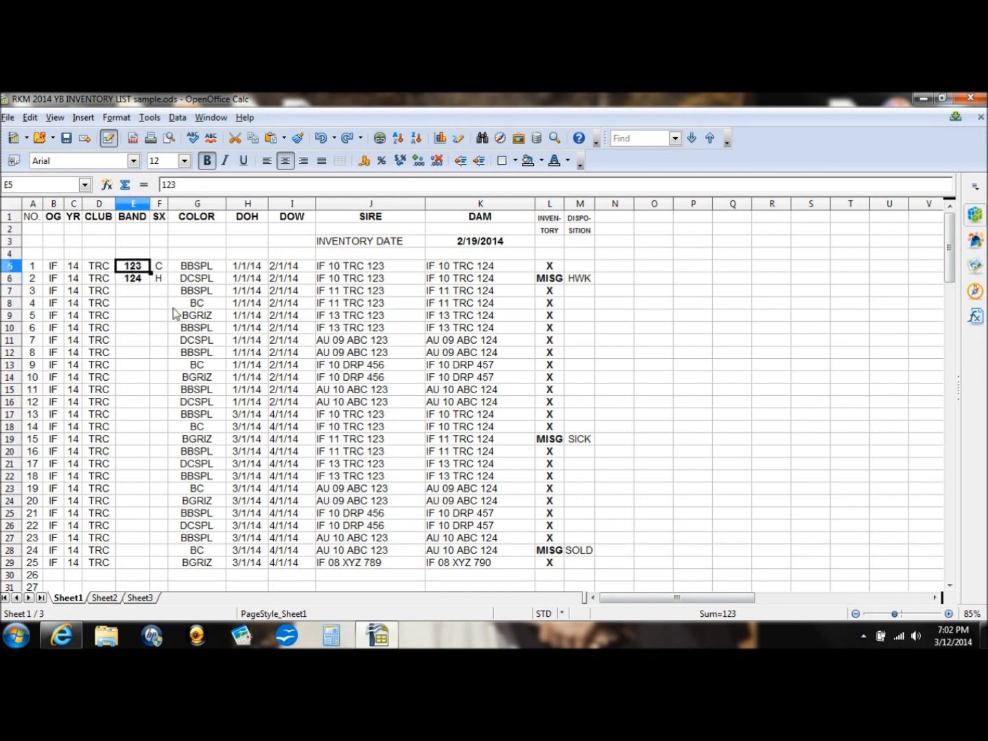
key(shift+Down)
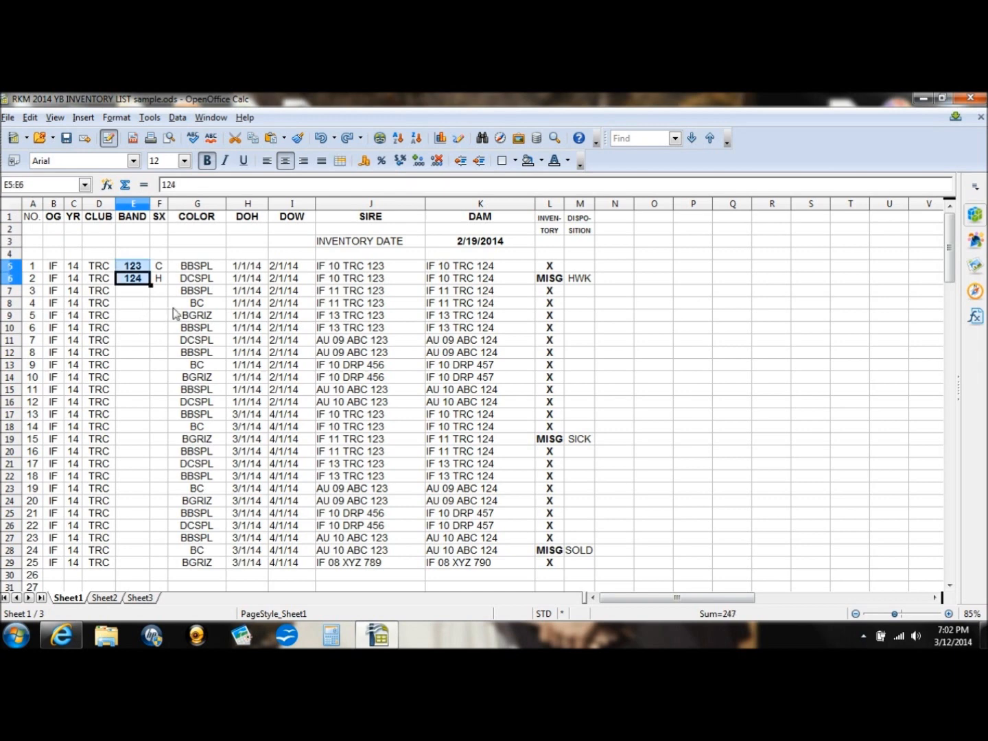
key(shift+Down)
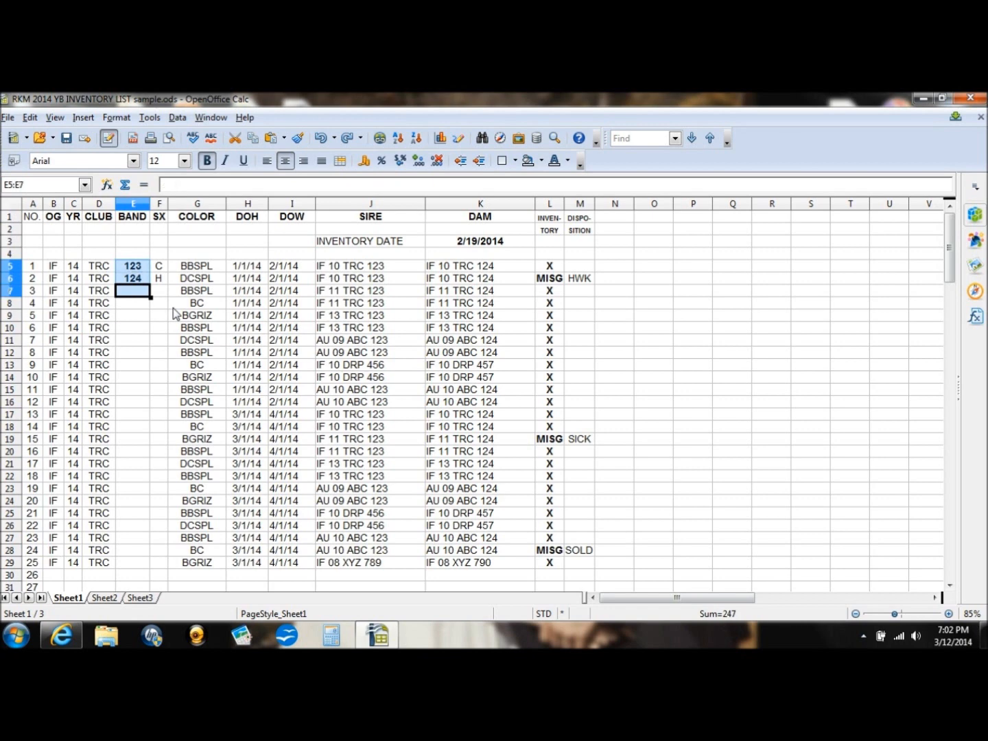
key(shift+Down)
key(shift+Down)
key(shift+Down)
key(shift+Down)
key(shift+Down)
key(shift+Down)
key(shift+Down)
key(shift+Down)
key(shift+Down)
key(shift+Down)
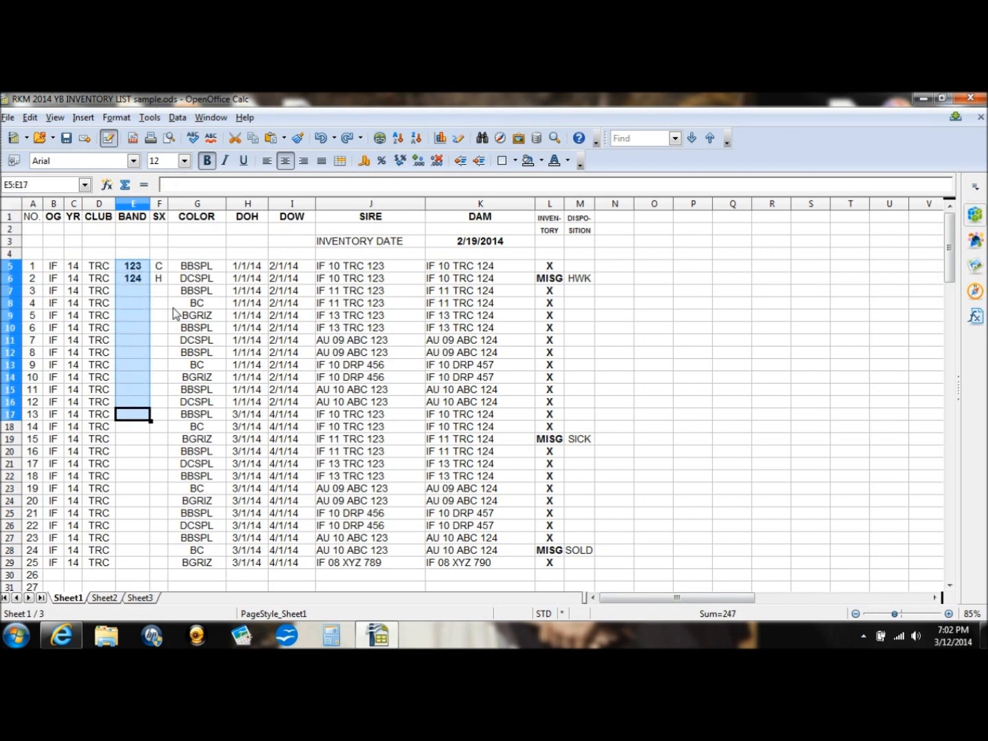
key(shift+Down)
key(shift+Down)
key(shift+Down)
key(shift+Down)
key(shift+Down)
key(shift+Down)
key(shift+Down)
key(shift+Down)
key(shift+Down)
key(shift+Down)
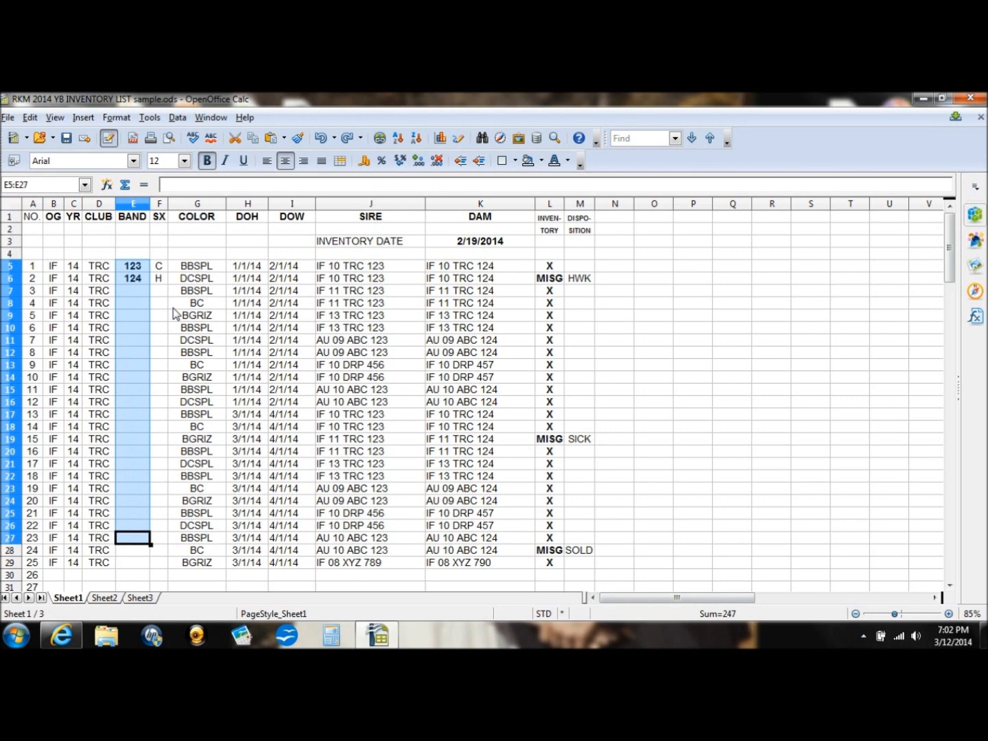
key(shift+Down)
key(shift+Down)
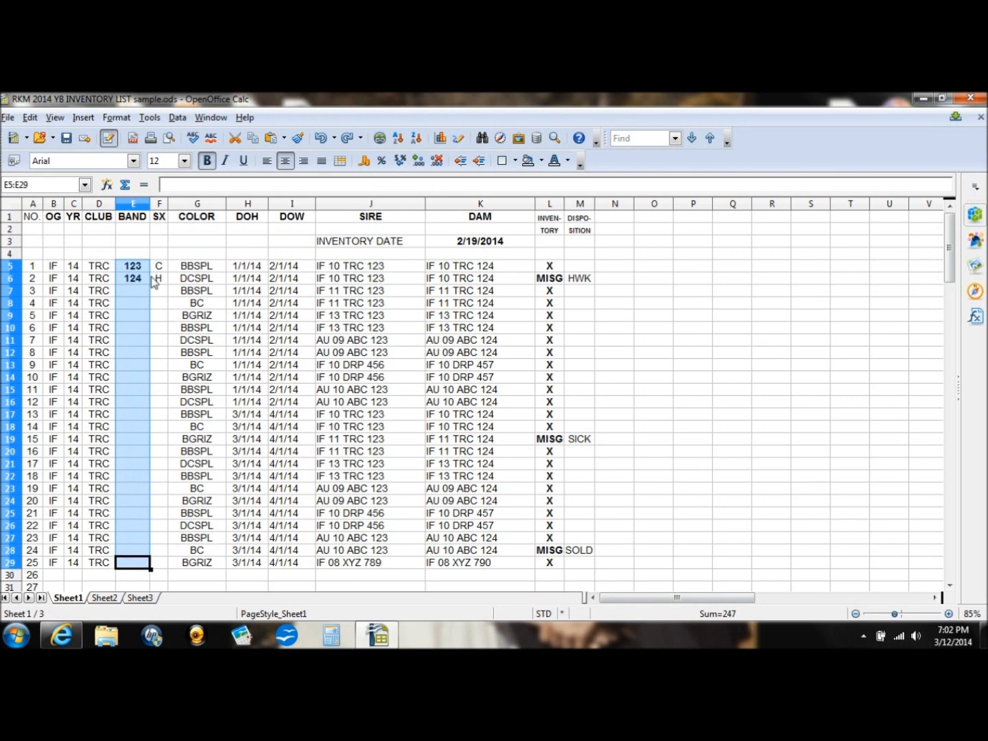
click(30, 118)
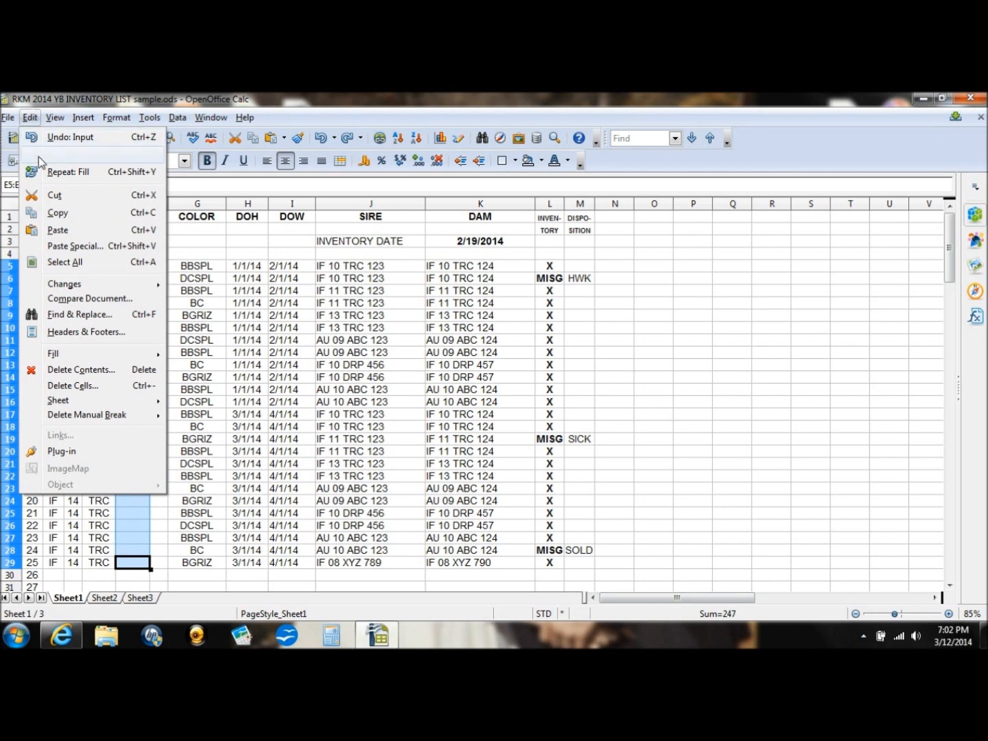
mouse_move(76, 355)
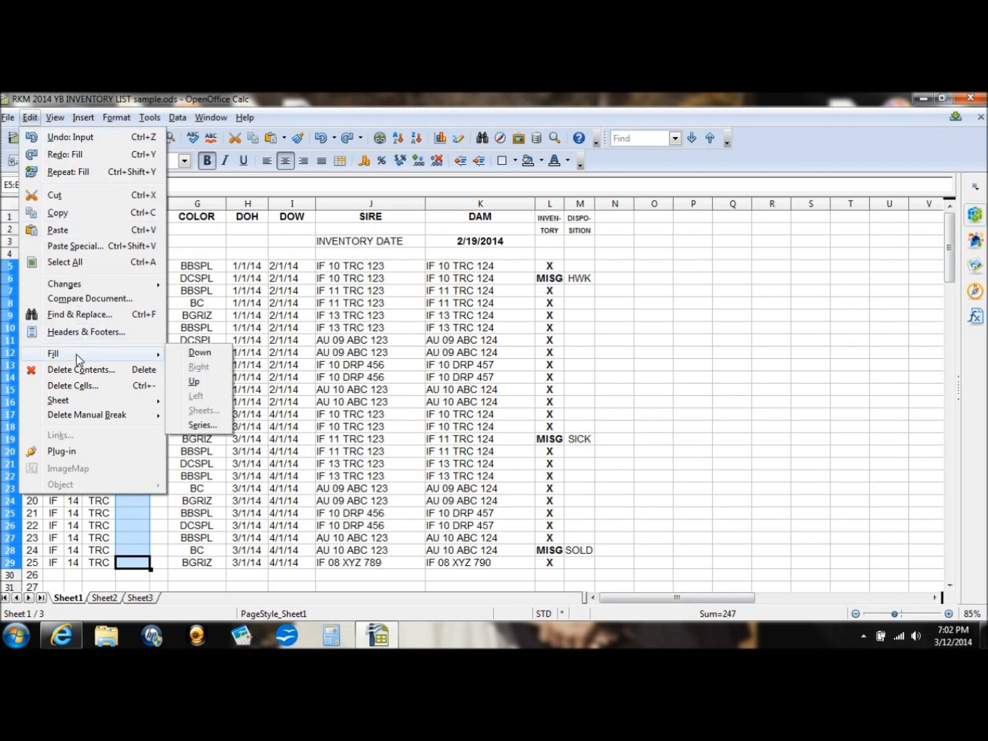
click(204, 426)
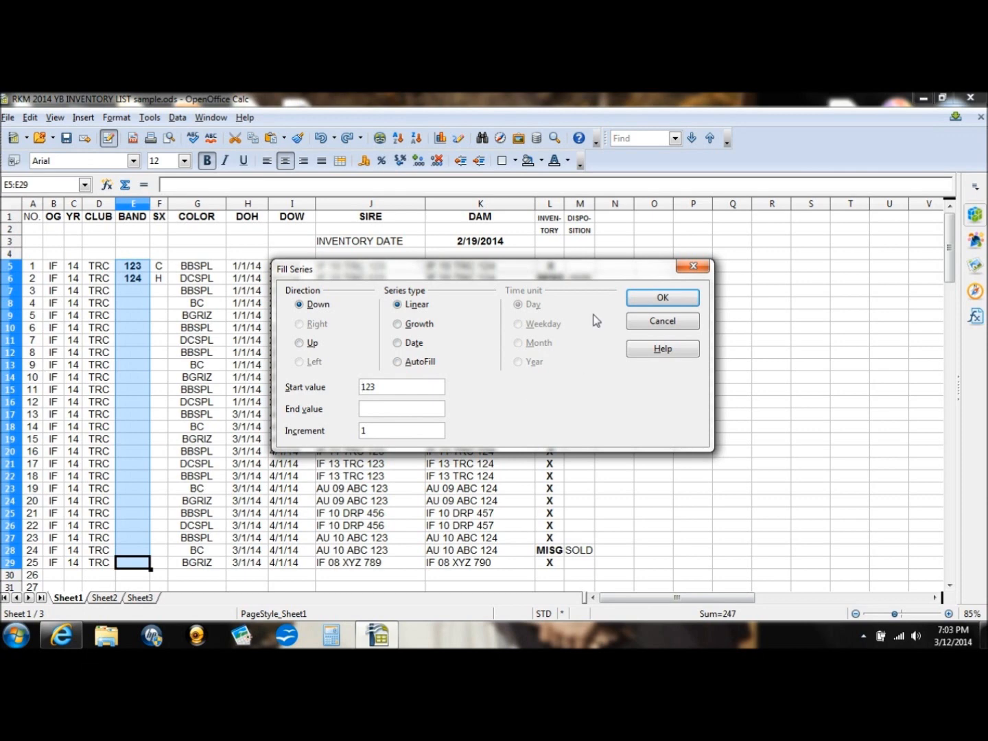
click(661, 300)
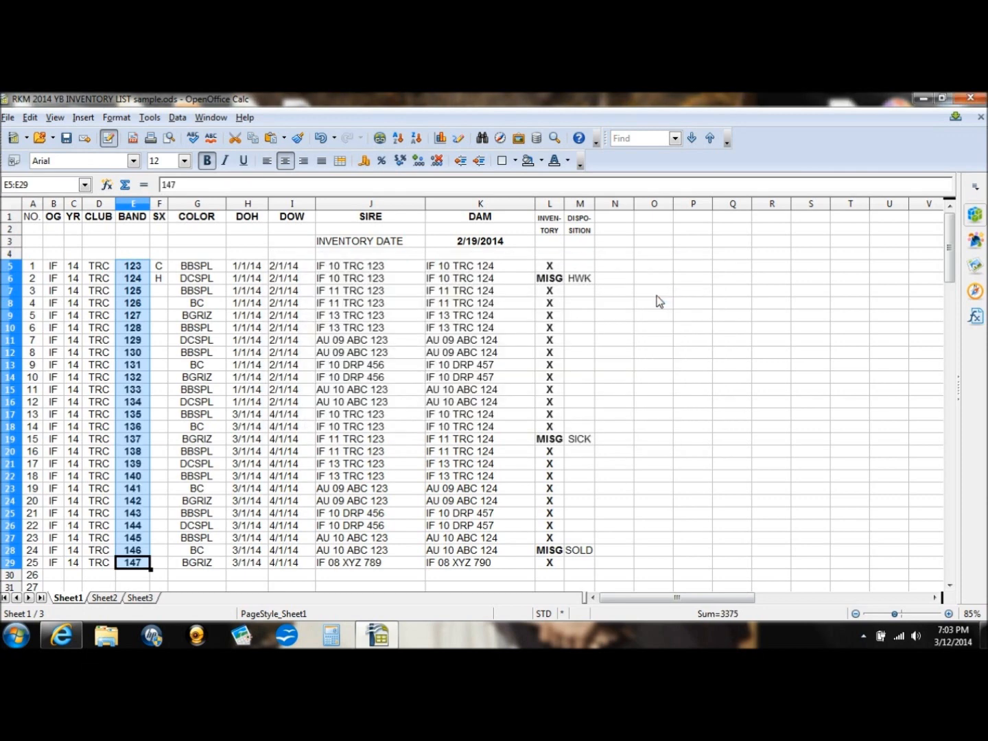
click(145, 316)
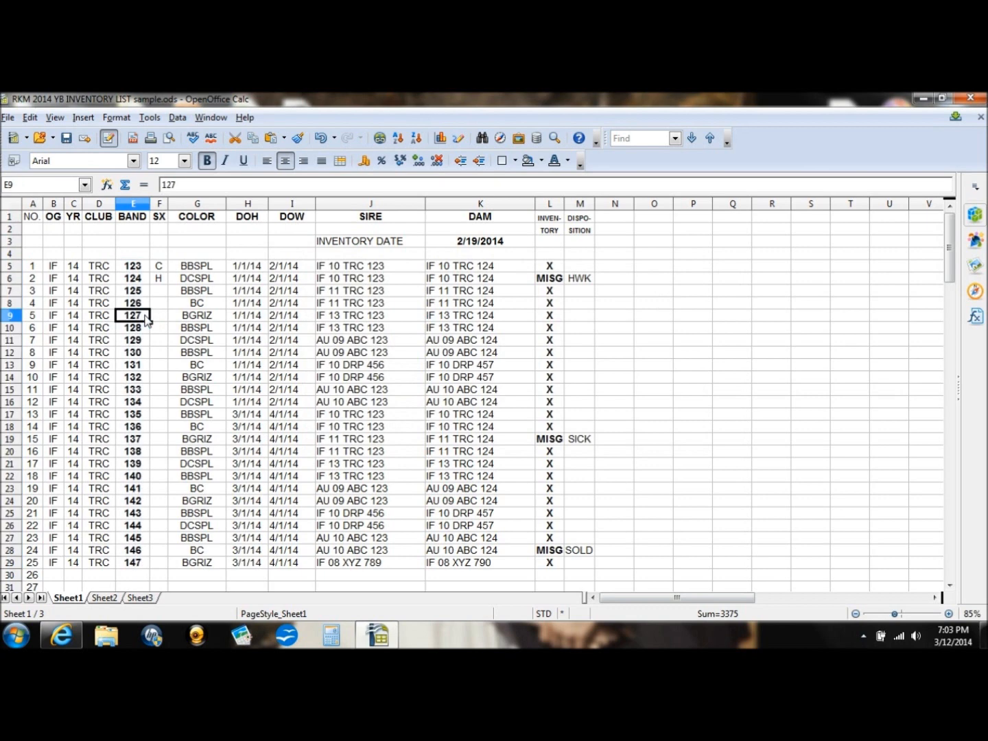
click(145, 354)
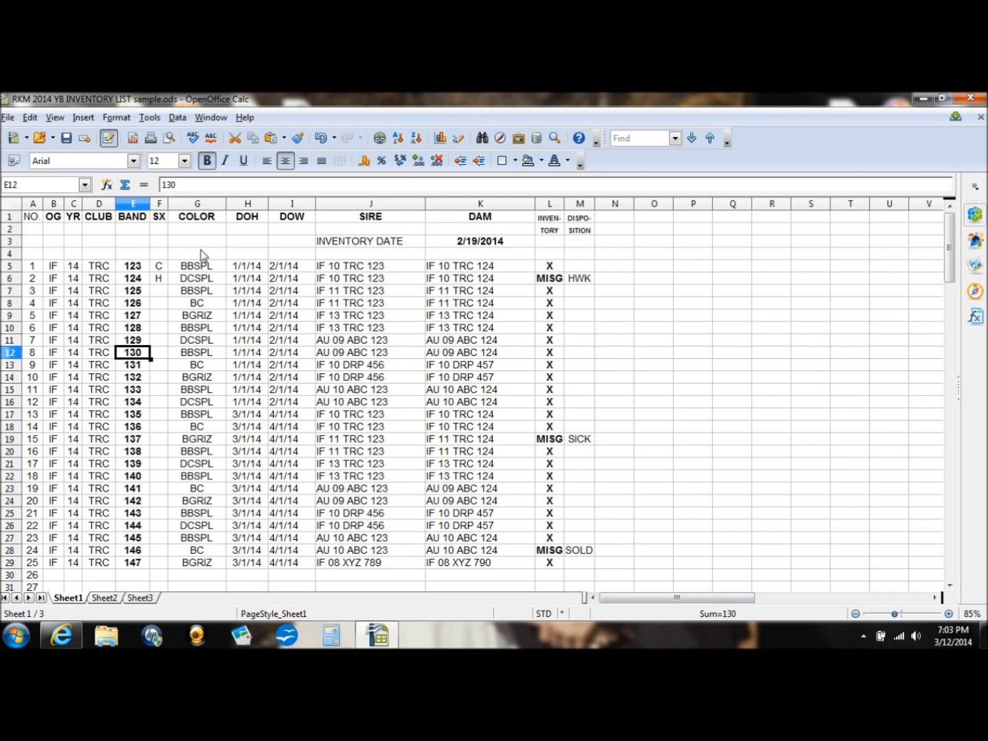
click(177, 119)
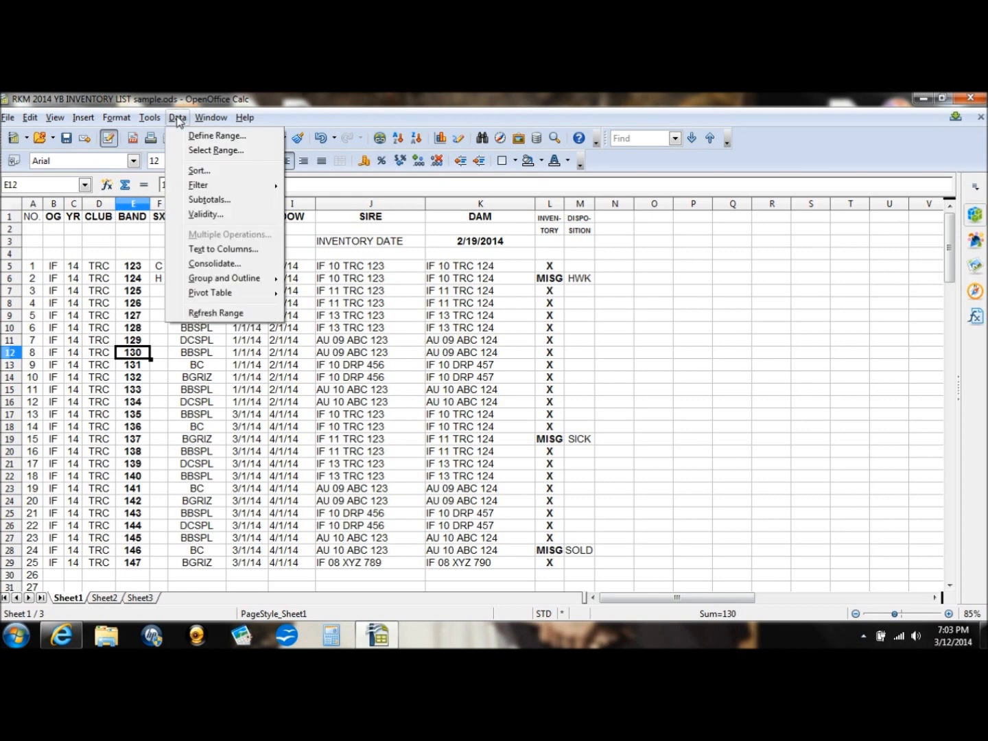
click(207, 177)
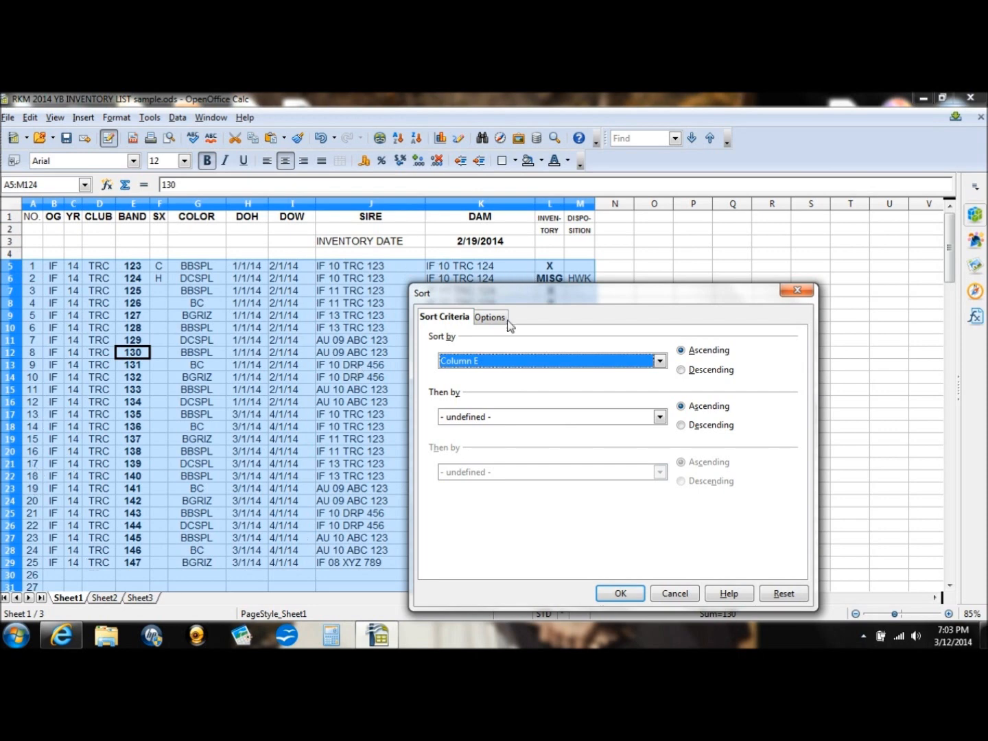
click(794, 293)
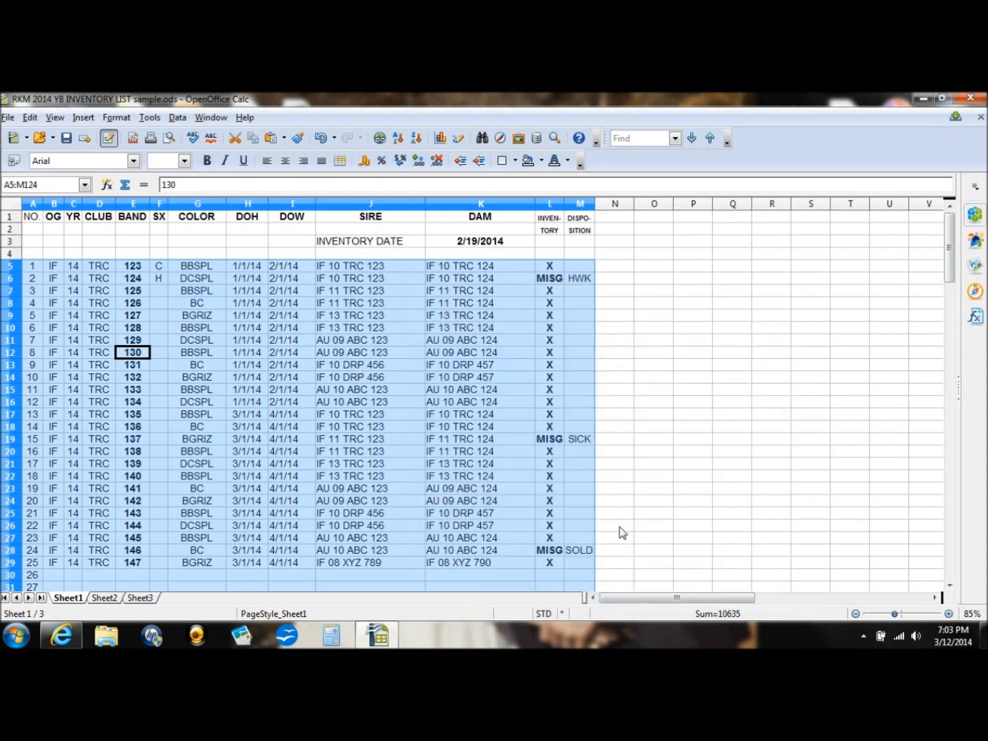
click(617, 527)
Step: Sort the inventory range A5:M29 by the sire column (Column J) in ascending order
click(37, 273)
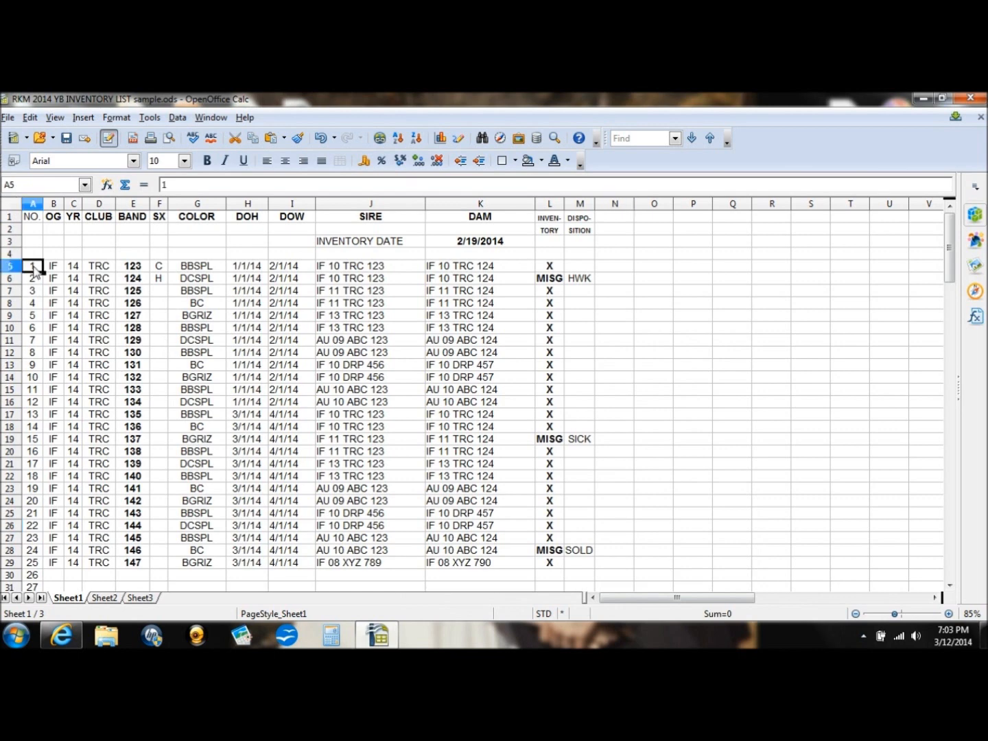
key(shift+Right)
key(shift+Right)
key(shift+Right)
key(shift+Right)
key(shift+Right)
key(shift+Right)
key(shift+Right)
key(shift+Right)
key(shift+Right)
key(shift+Right)
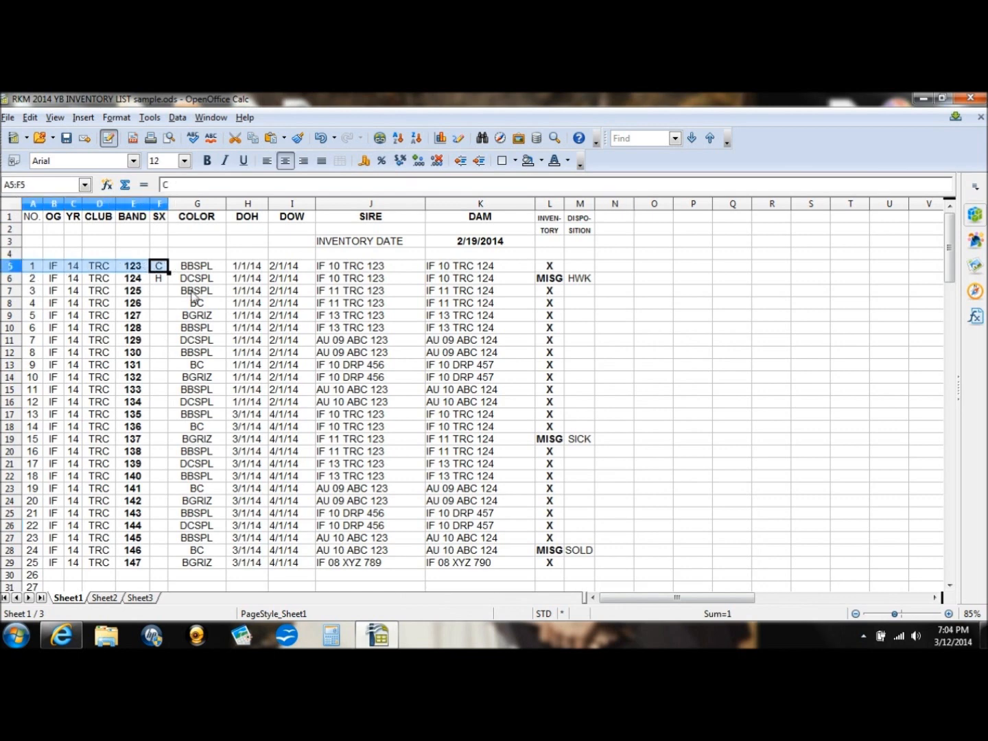
key(shift+Right)
key(shift+Right)
key(shift+Down)
key(shift+Down)
key(shift+Down)
key(shift+Down)
key(shift+Down)
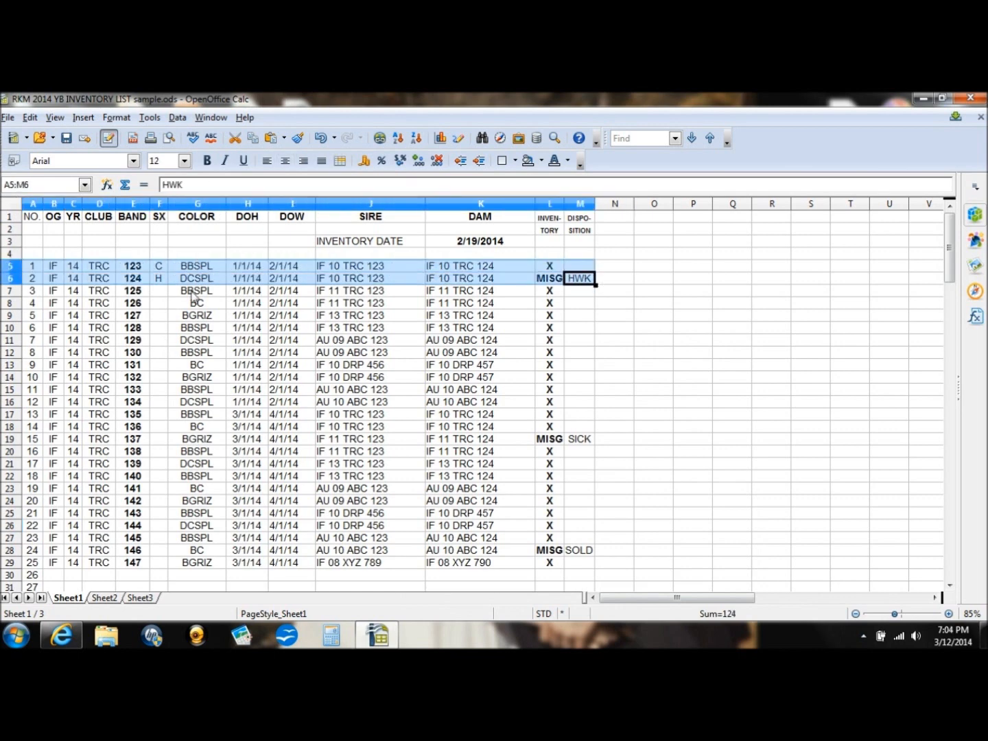
key(shift+Down)
key(shift+Down)
key(shift+Down)
key(shift+Down)
key(shift+Down)
key(shift+Down)
key(shift+Down)
key(shift+Down)
key(shift+Down)
key(shift+Down)
key(shift+Down)
key(shift+Down)
key(shift+Down)
key(shift+Down)
key(shift+Down)
key(shift+Down)
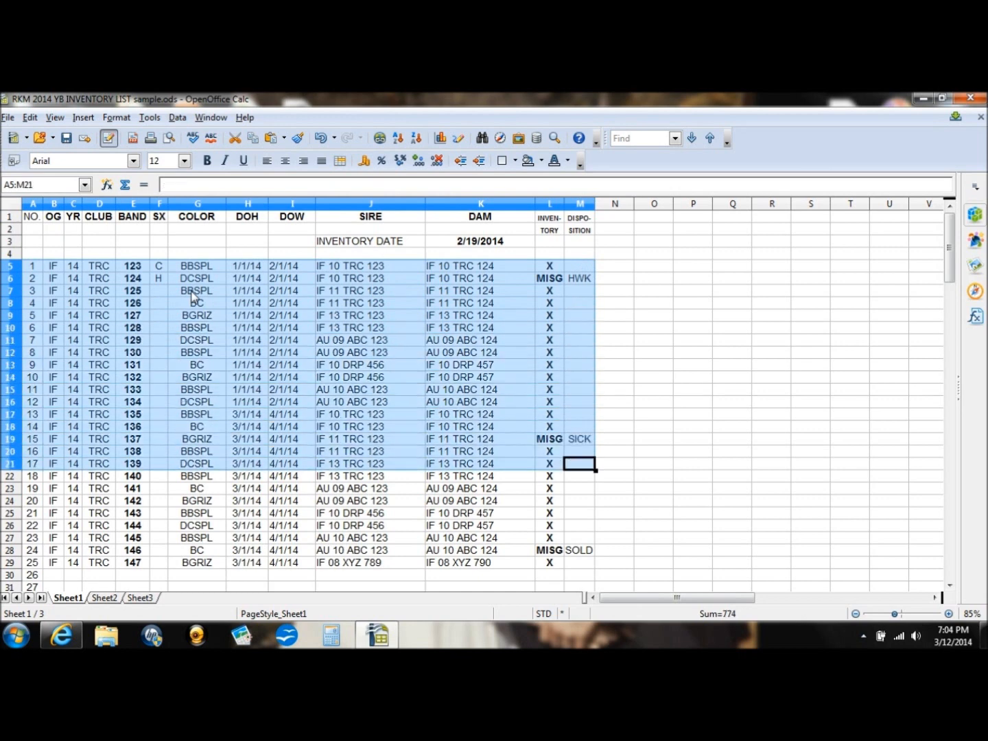
key(shift+Down)
key(shift+Down)
key(shift+Down)
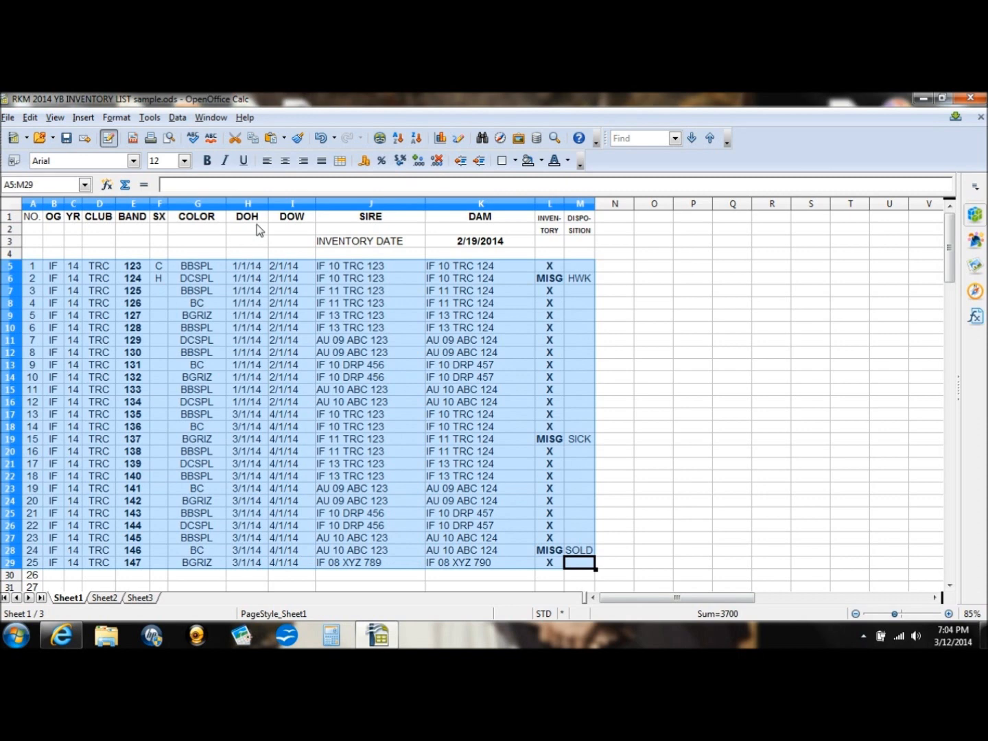
click(177, 119)
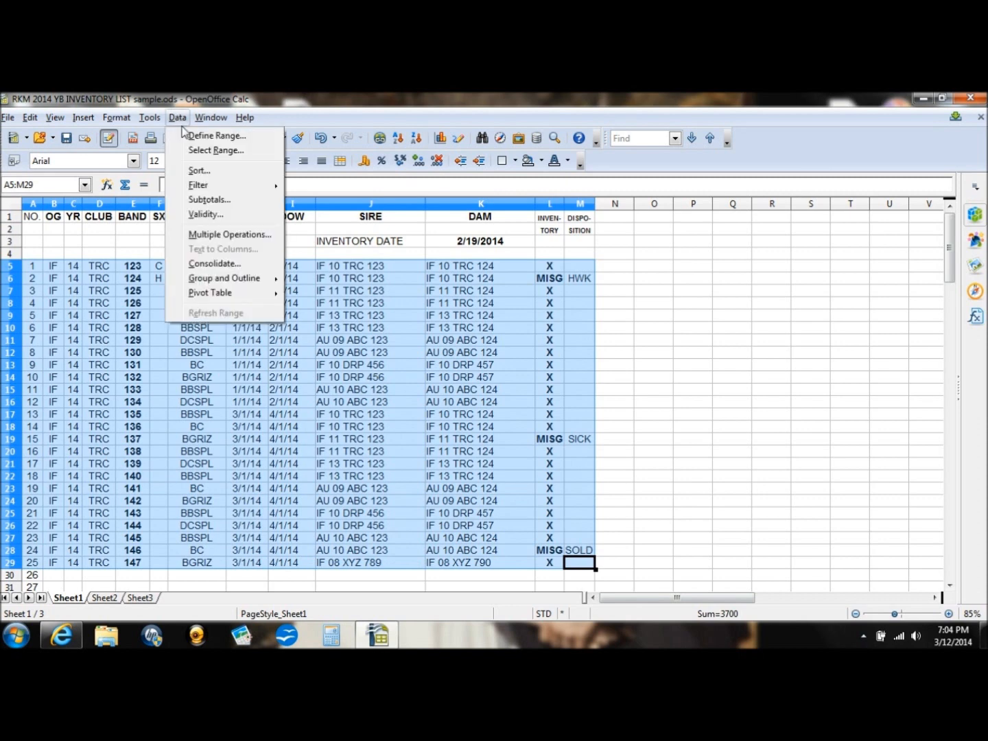
click(215, 171)
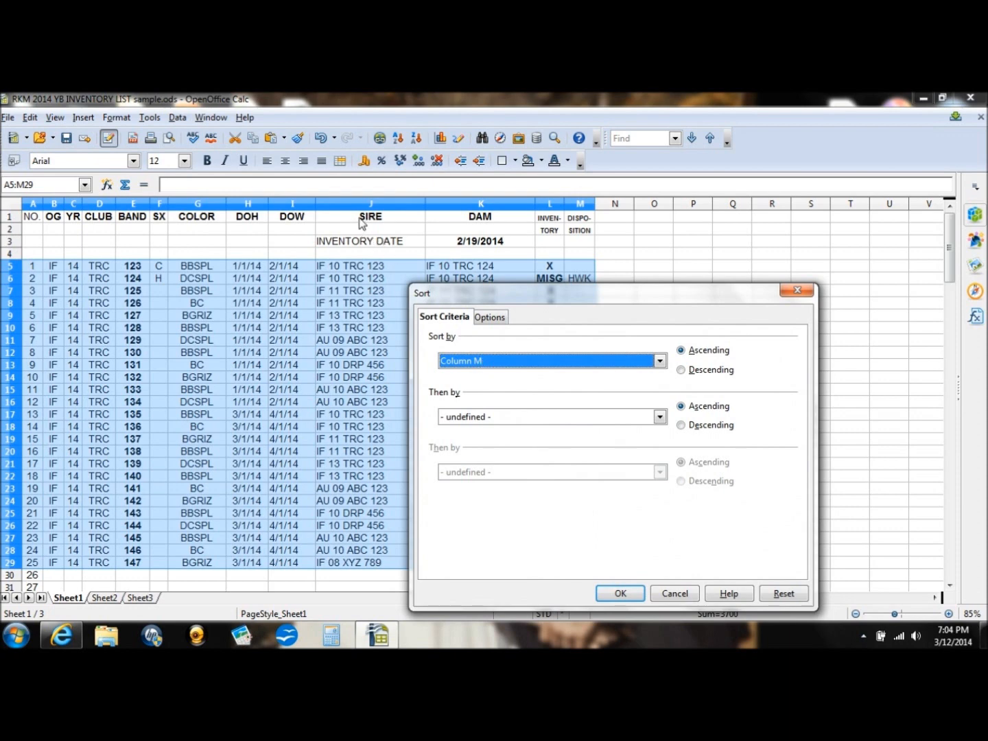
click(595, 363)
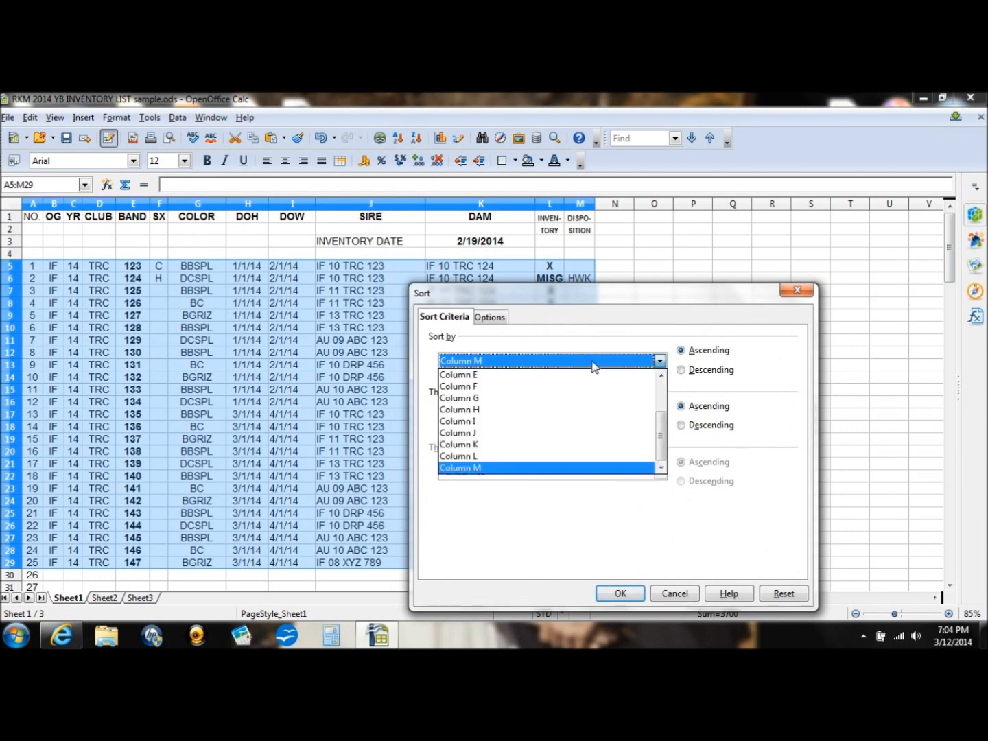
click(478, 435)
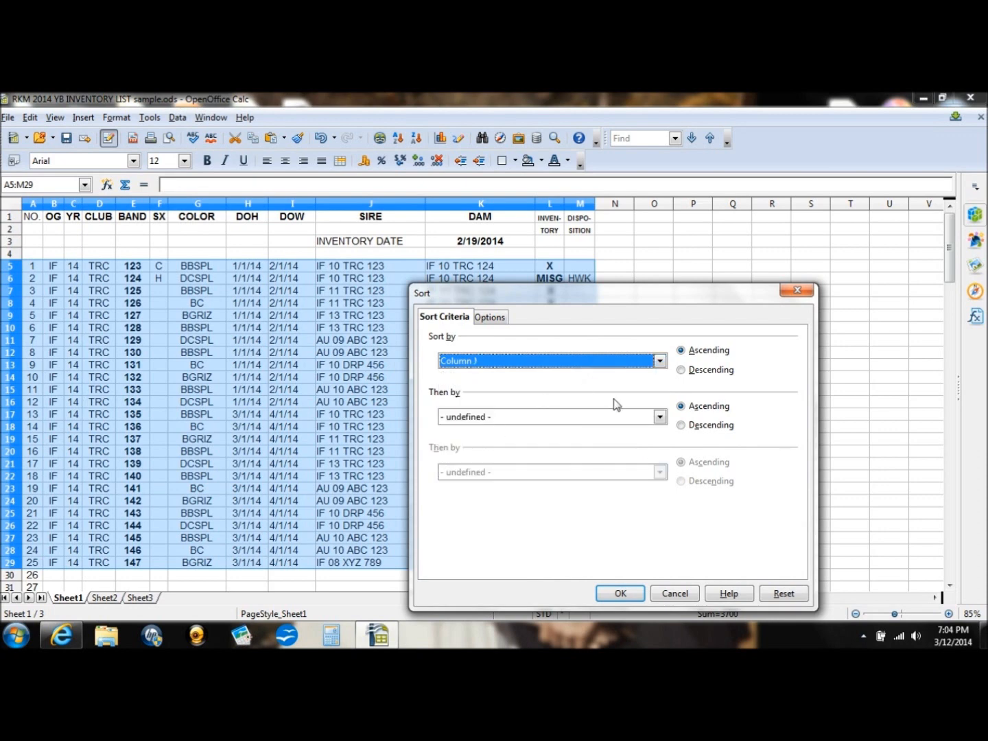
click(617, 595)
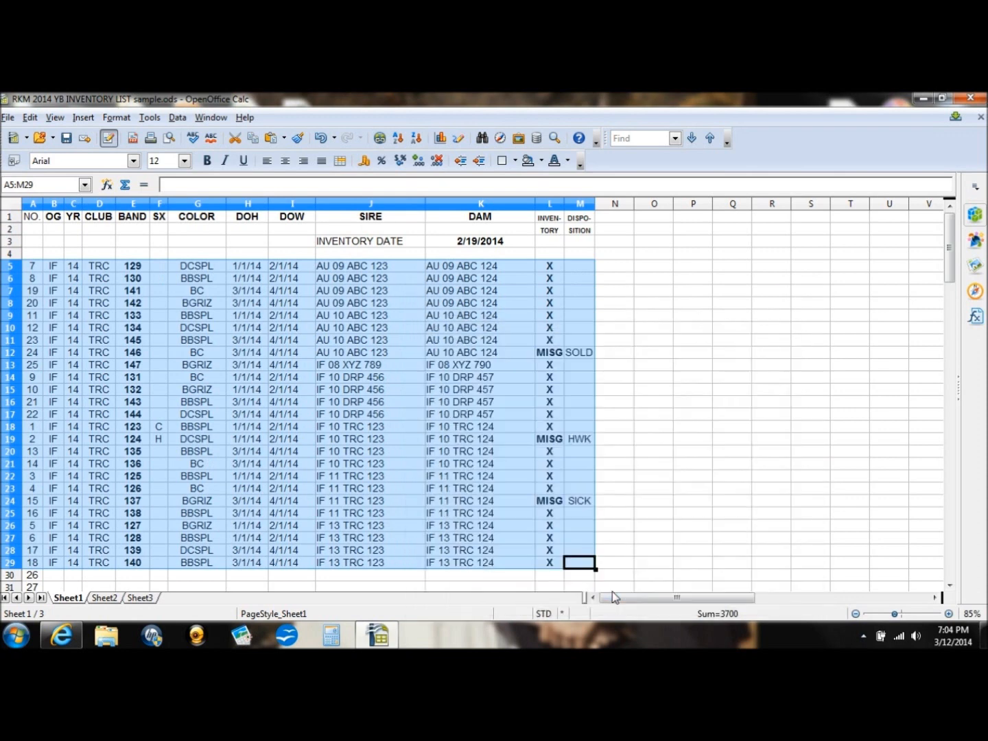
Step: Review the sorted sire entries and their matching dams in rows 5 to 8
click(342, 266)
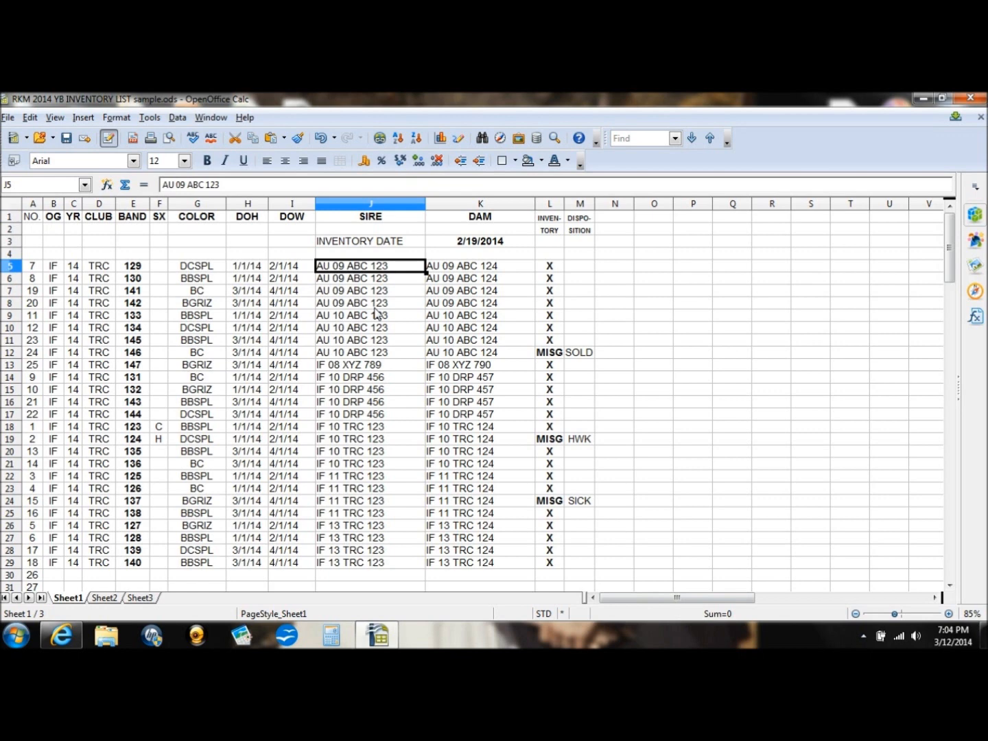
key(Down)
key(Down)
key(Down)
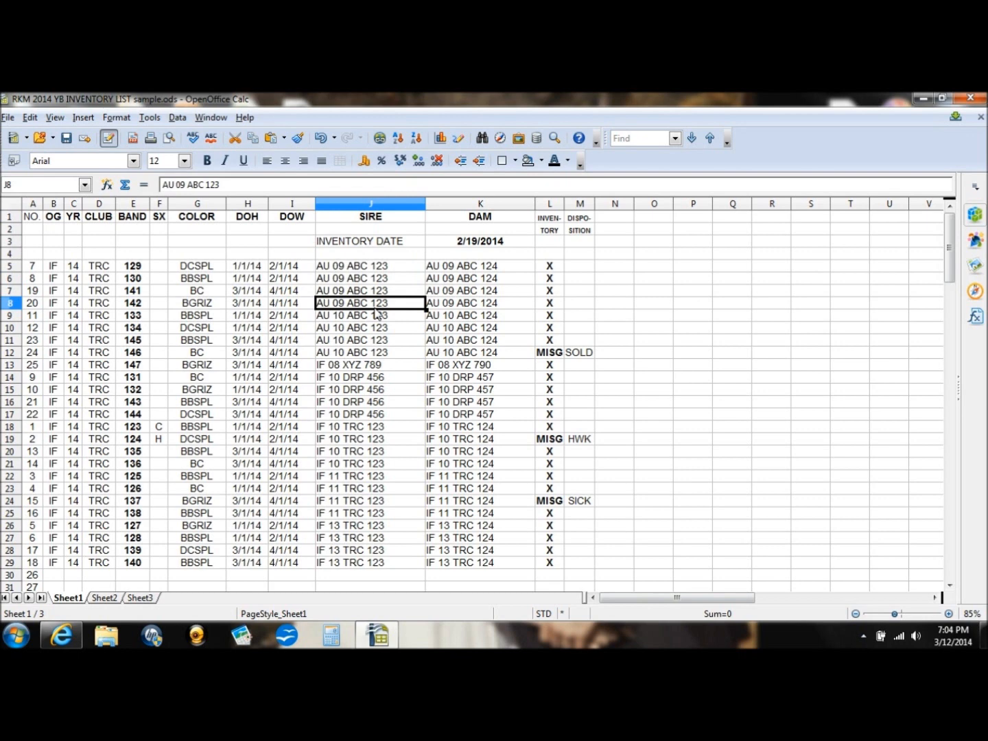
key(Right)
key(Left)
key(Up)
key(Up)
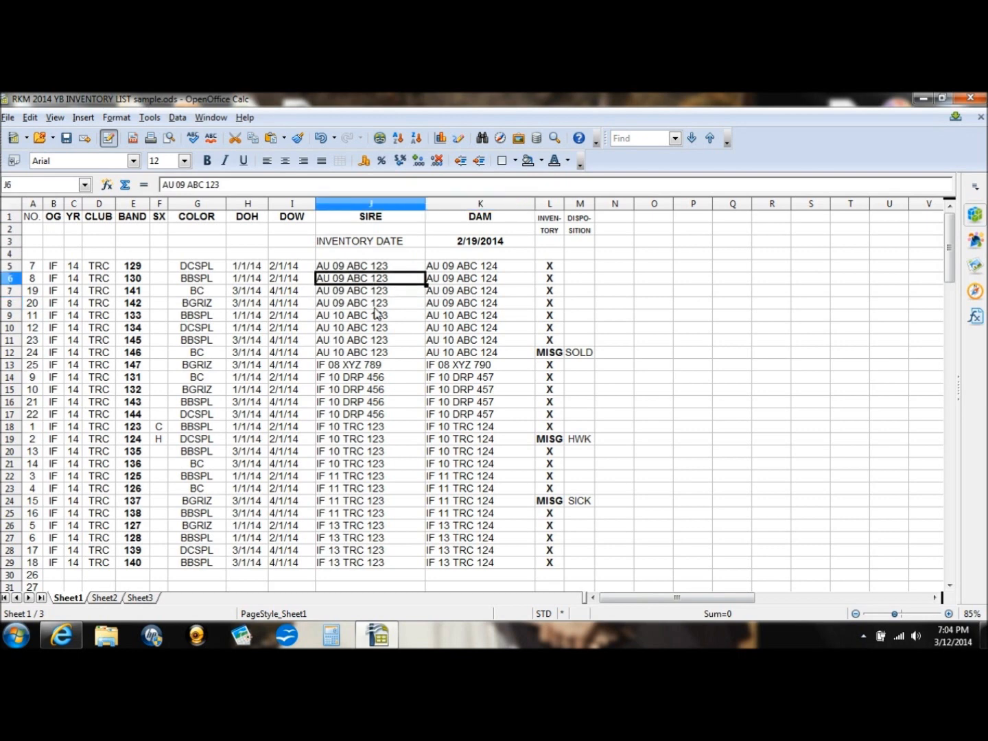
Step: Undo the last sort of the inventory rows by sire
key(Up)
key(Right)
key(Down)
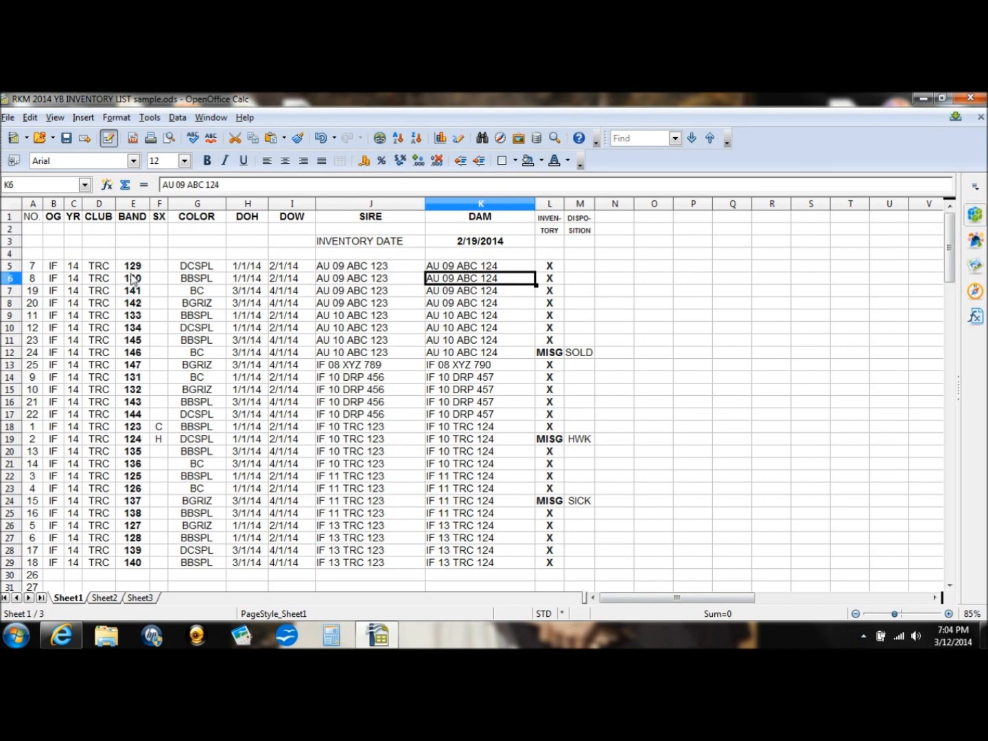
click(33, 267)
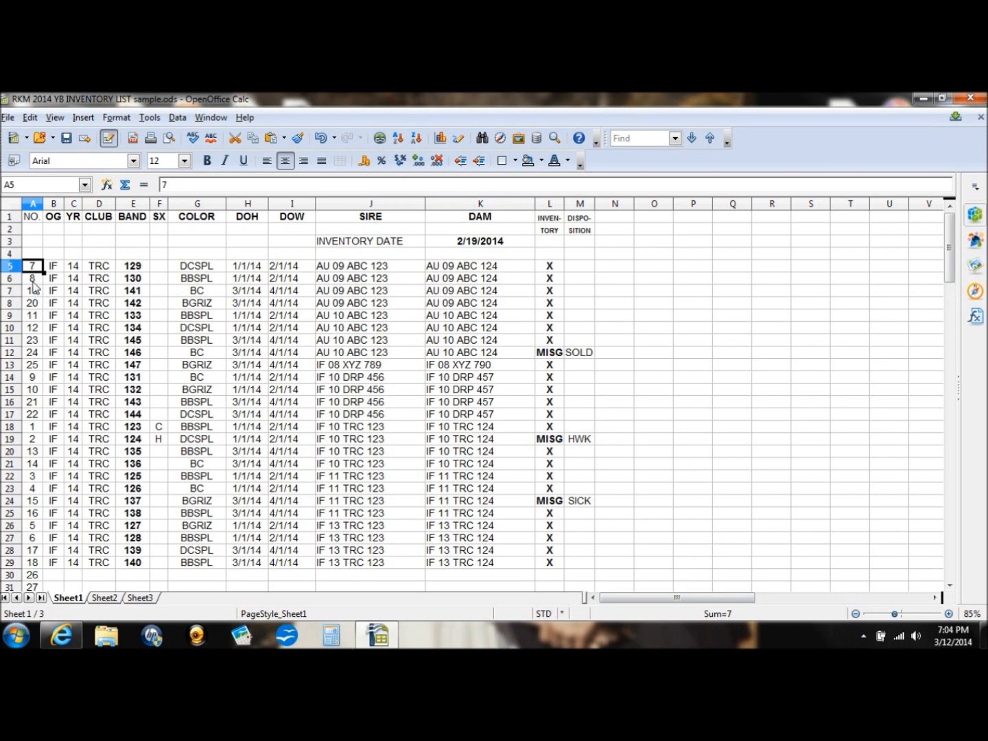
click(30, 118)
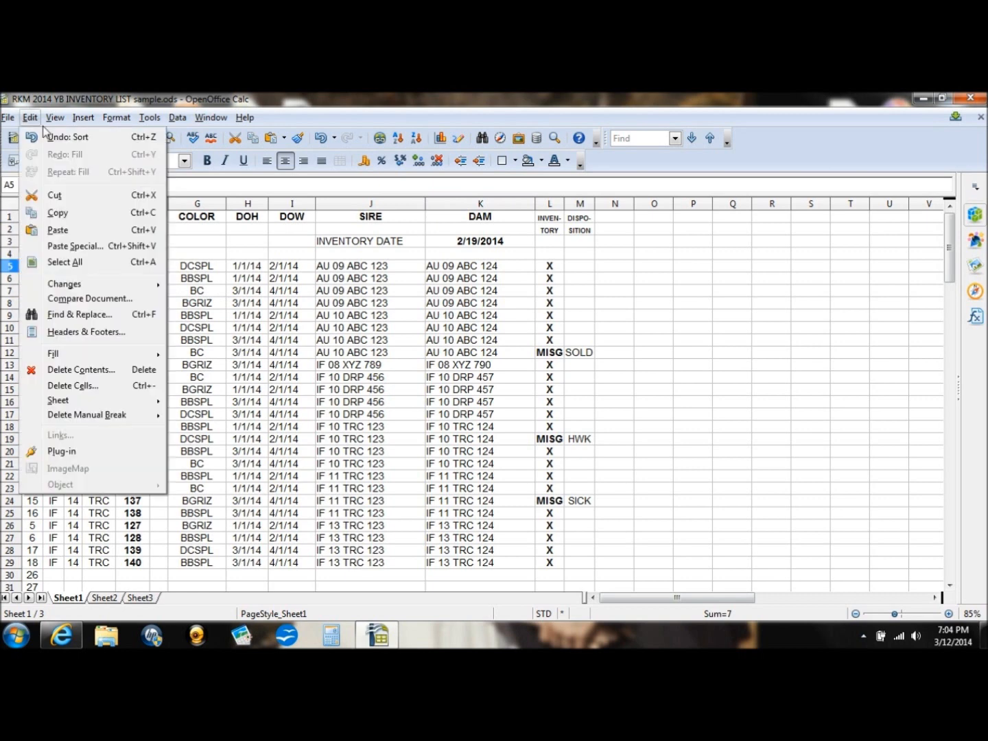
click(58, 138)
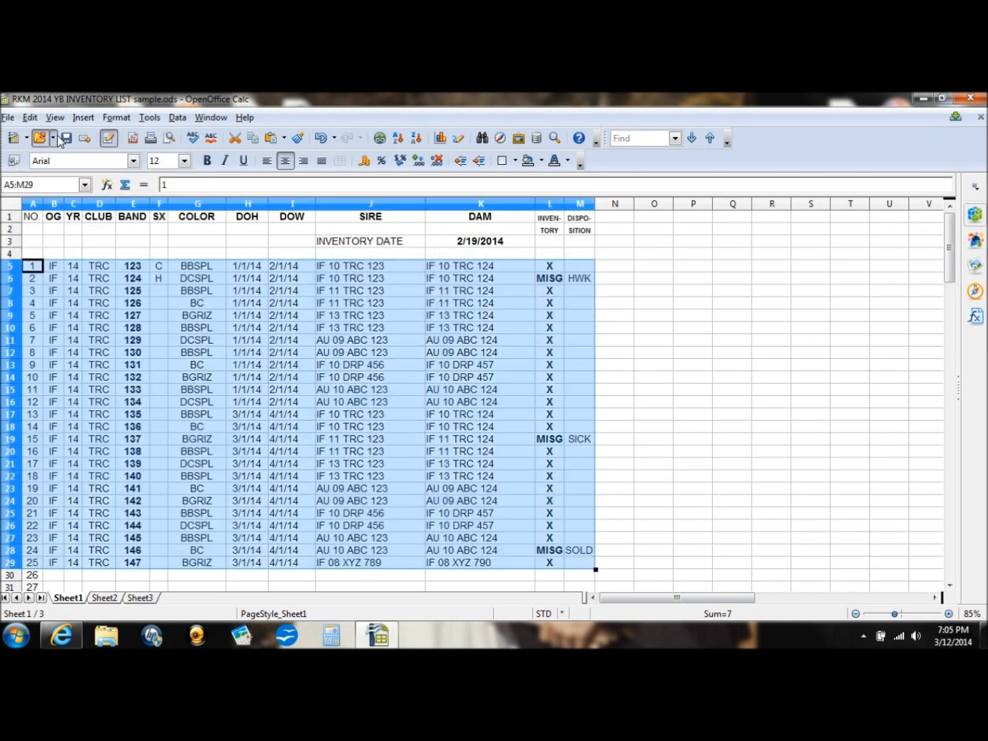
Step: Sort the range B5:M29, leaving out the number column, by Column J and then by Column E, both ascending
click(32, 274)
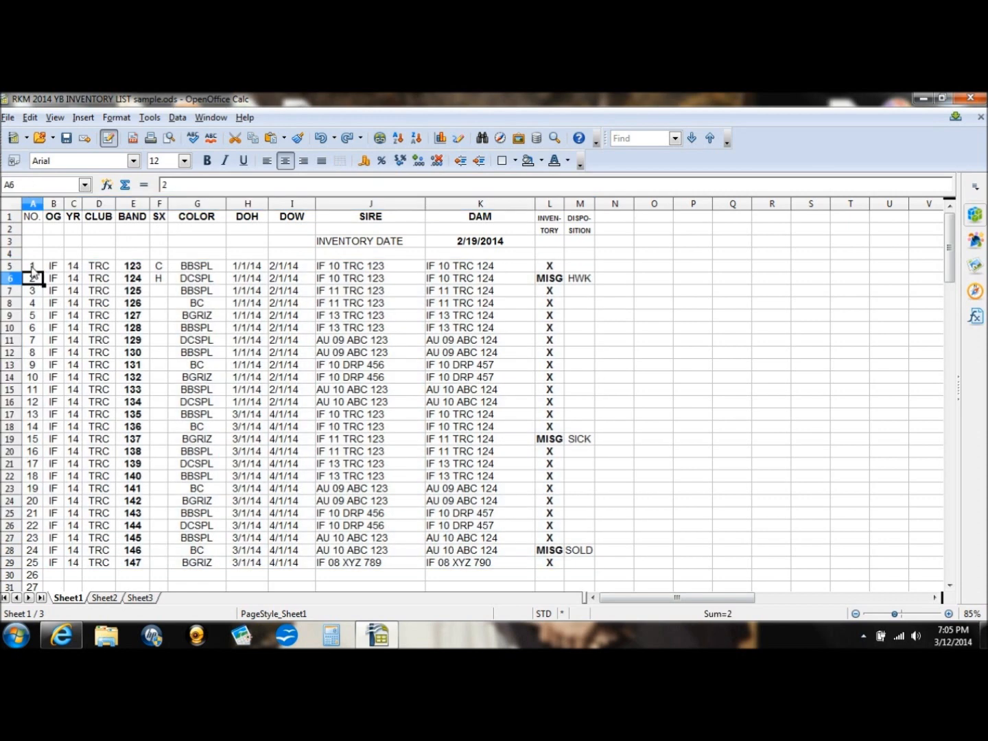
click(34, 268)
click(58, 272)
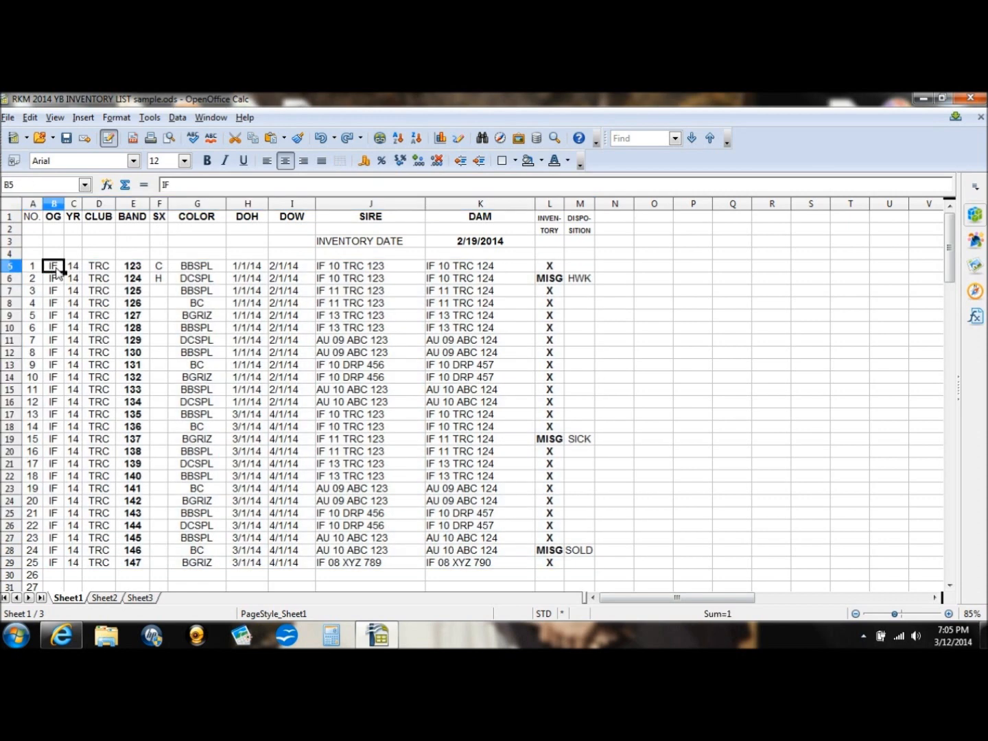
key(shift+Right)
key(shift+Right)
key(shift+Right)
key(shift+Right)
key(shift+Right)
key(shift+Right)
key(shift+Right)
key(shift+Right)
key(shift+Right)
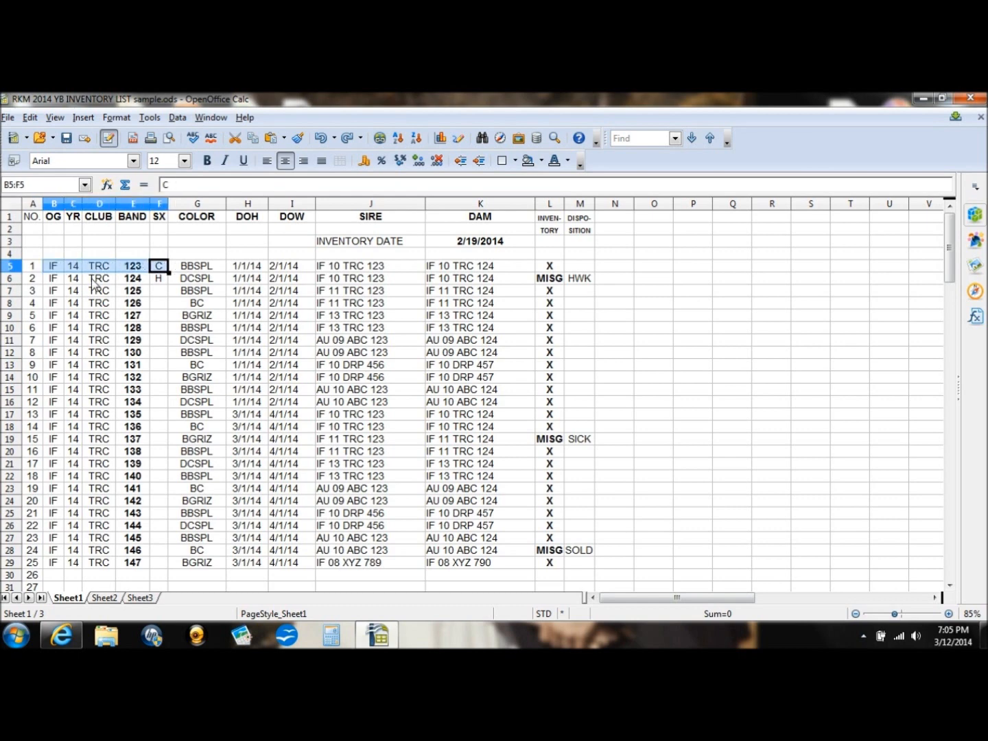
key(shift+Right)
key(shift+Right)
key(shift+Down)
key(shift+Down)
key(shift+Down)
key(shift+Down)
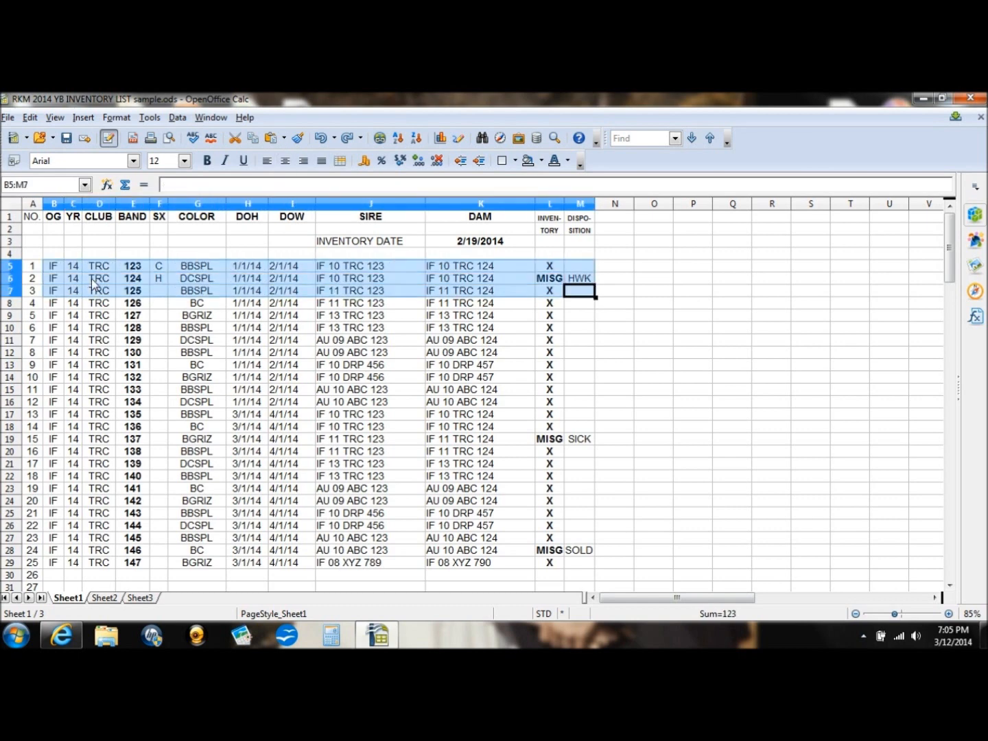
key(shift+Down)
key(shift+Down)
key(shift+Down)
key(shift+Down)
key(shift+Down)
key(shift+Down)
key(shift+Down)
key(shift+Down)
key(shift+Down)
key(shift+Down)
key(shift+Down)
key(shift+Down)
key(shift+Down)
key(shift+Down)
key(shift+Down)
key(shift+Down)
key(shift+Down)
key(shift+Down)
key(shift+Down)
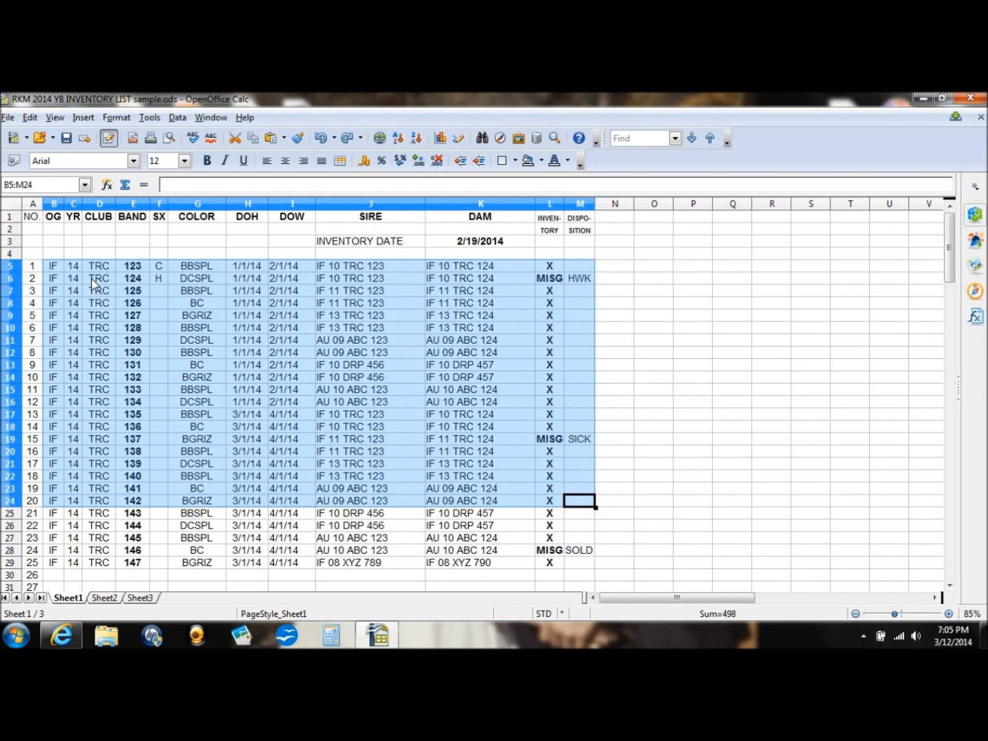
key(shift+Down)
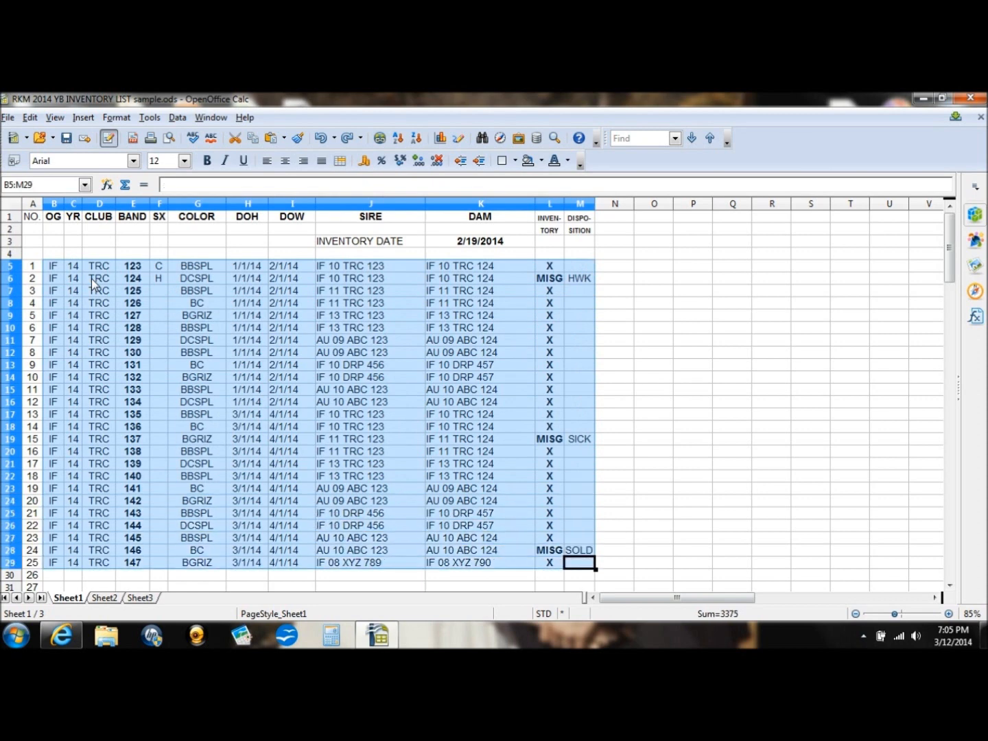
click(180, 118)
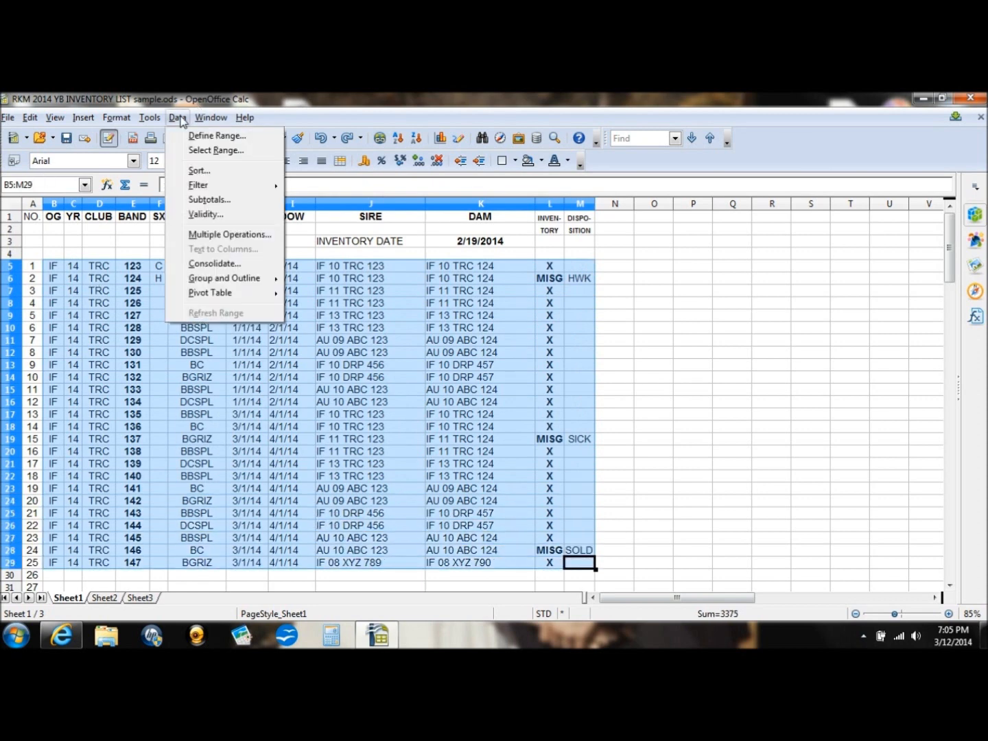
click(199, 170)
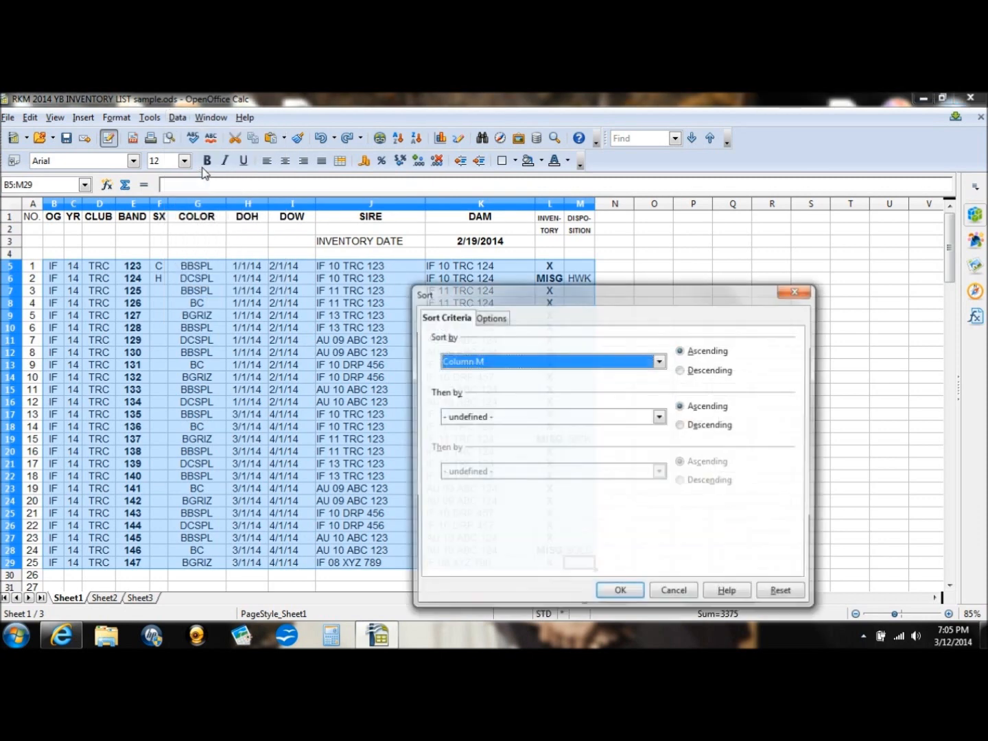
click(549, 361)
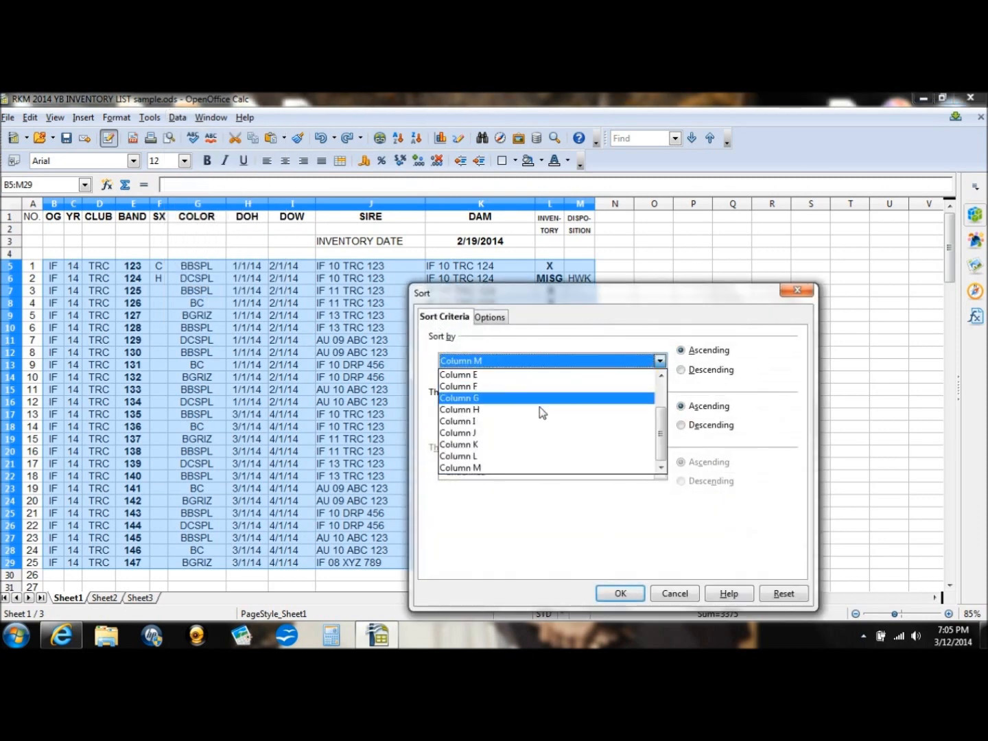
click(531, 434)
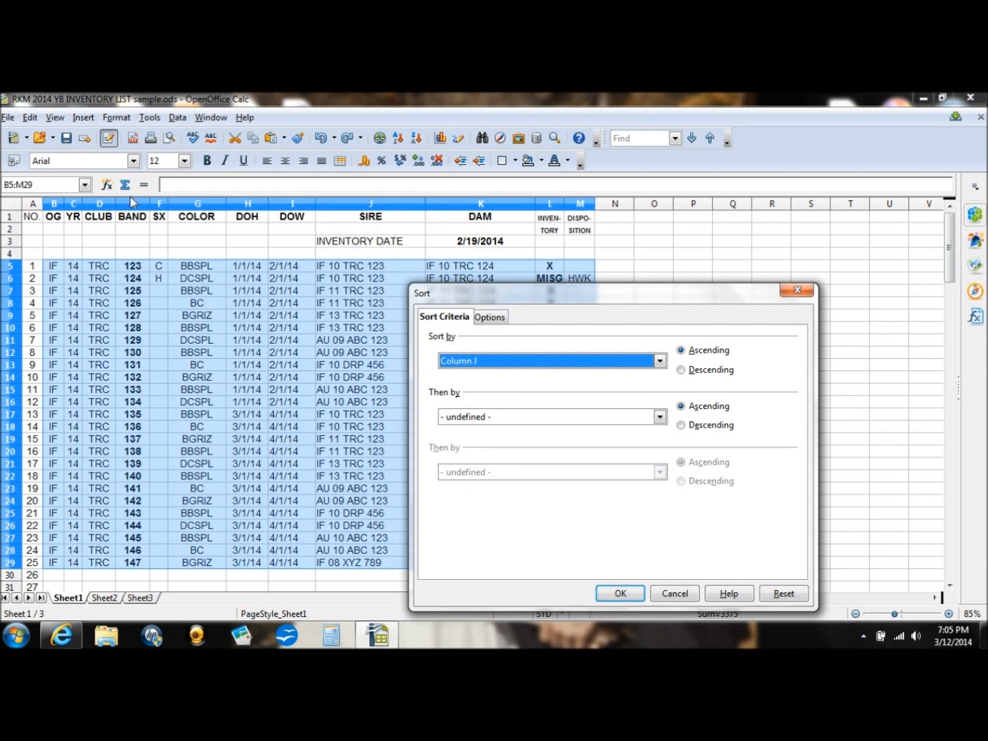
click(569, 419)
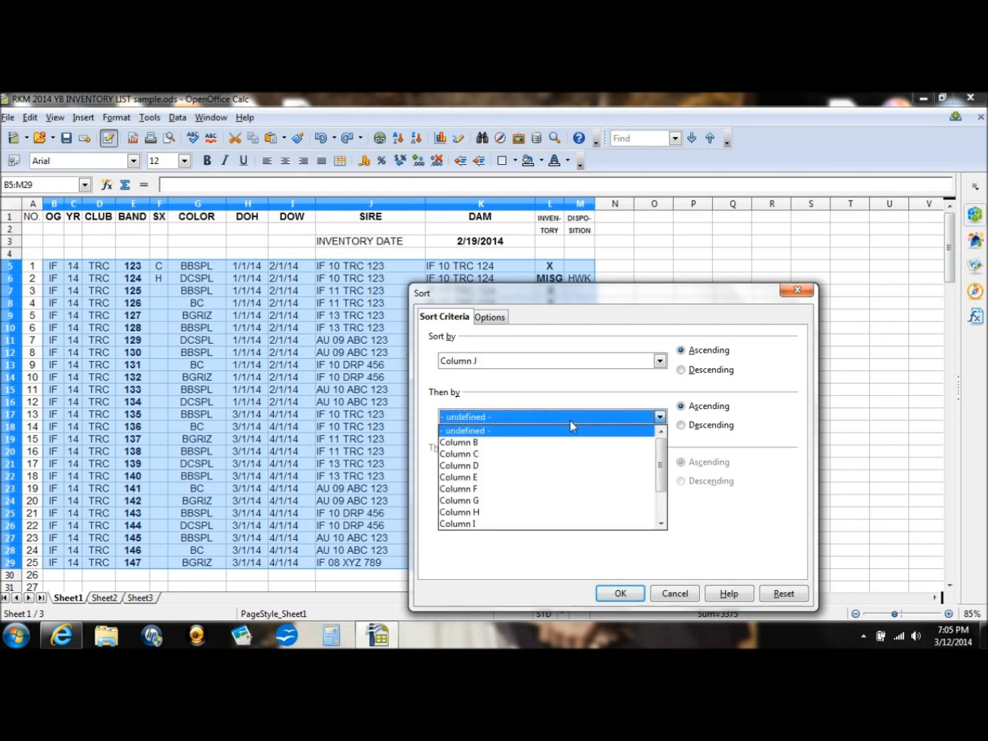
click(518, 479)
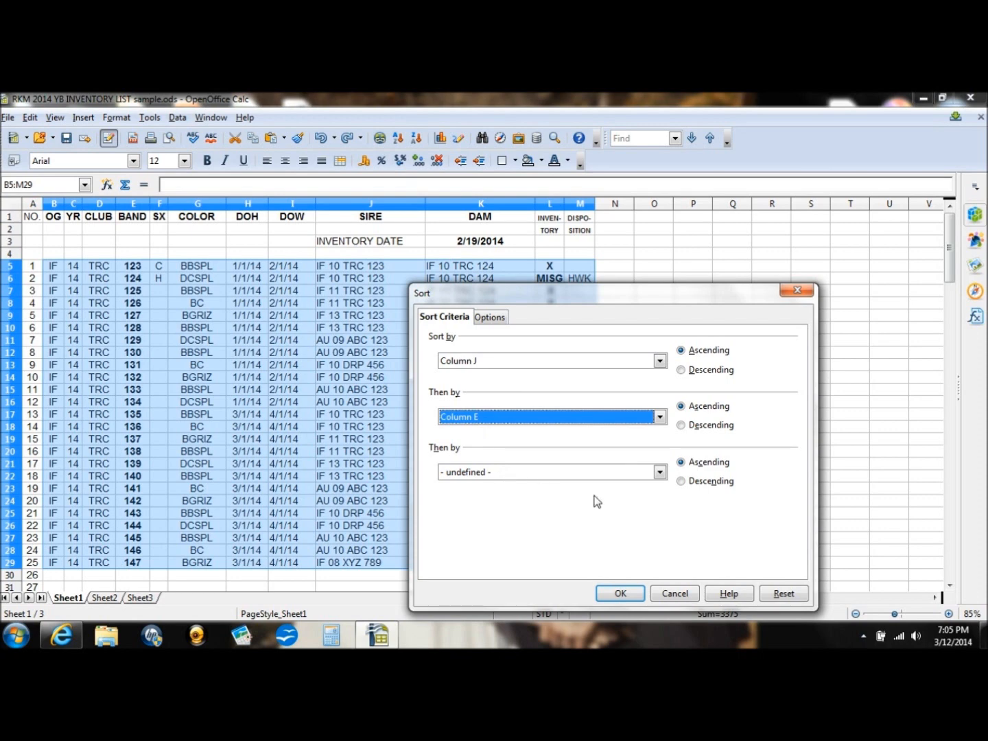
click(633, 594)
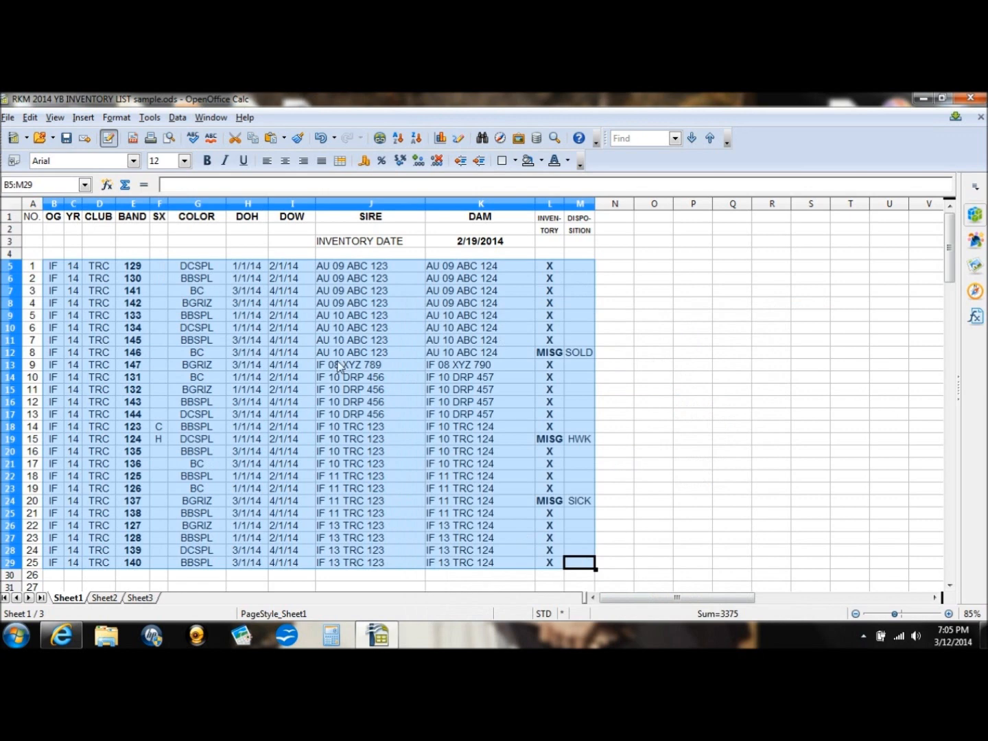
Step: Review the first sorted sire entry in J5 and the band numbers in E5 to E8
click(350, 268)
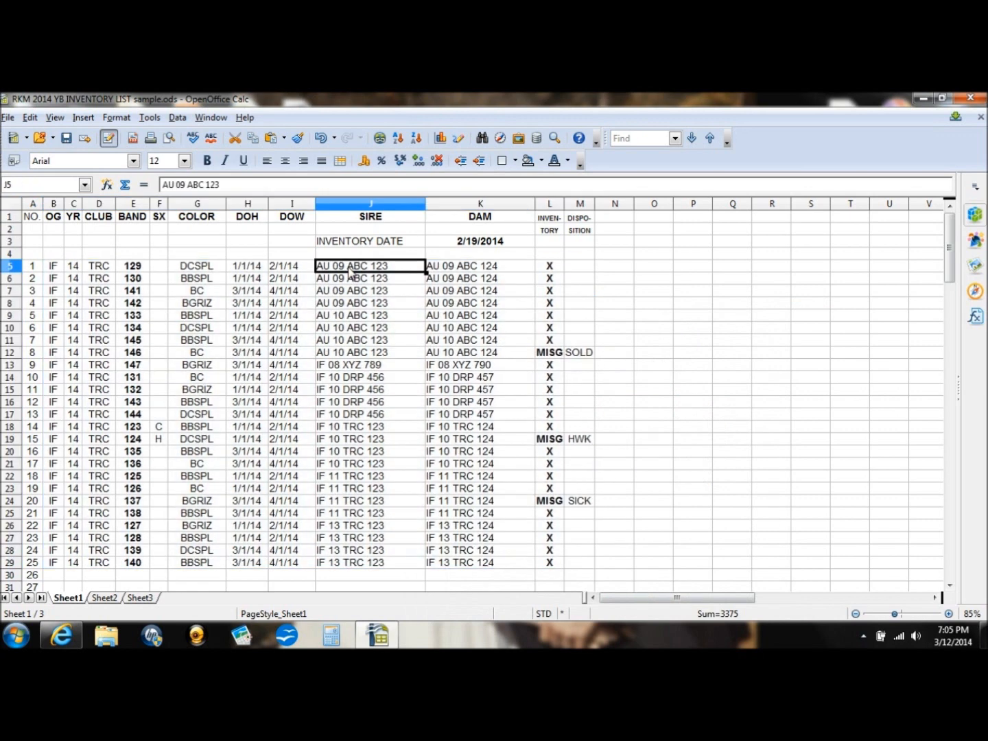
click(142, 269)
key(Down)
key(Down)
key(Down)
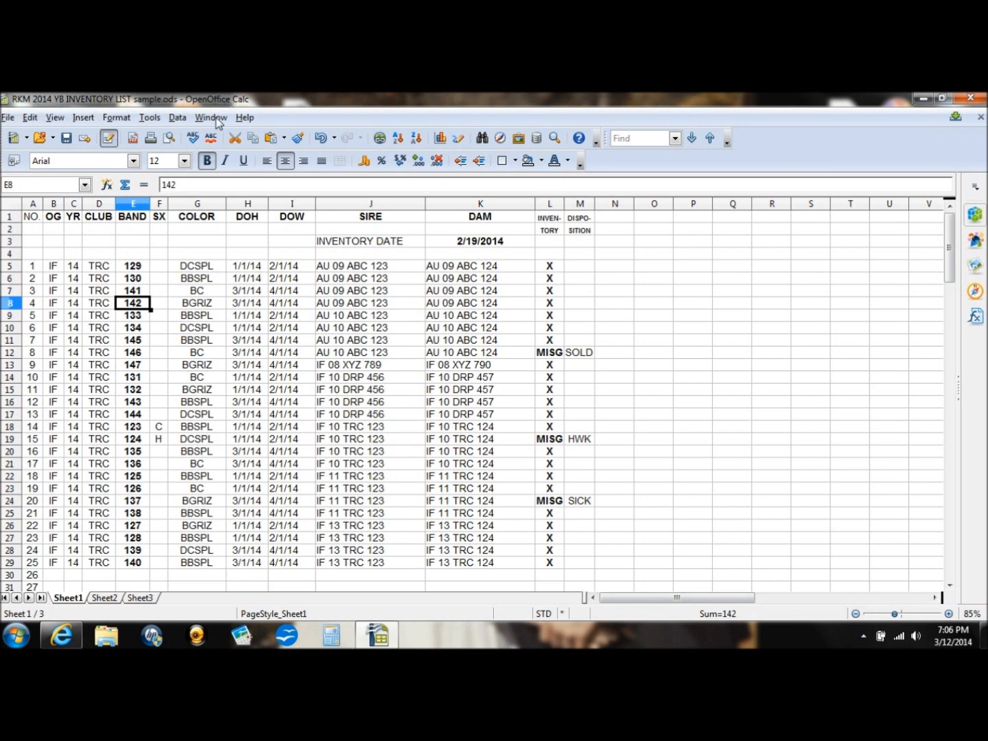
click(177, 117)
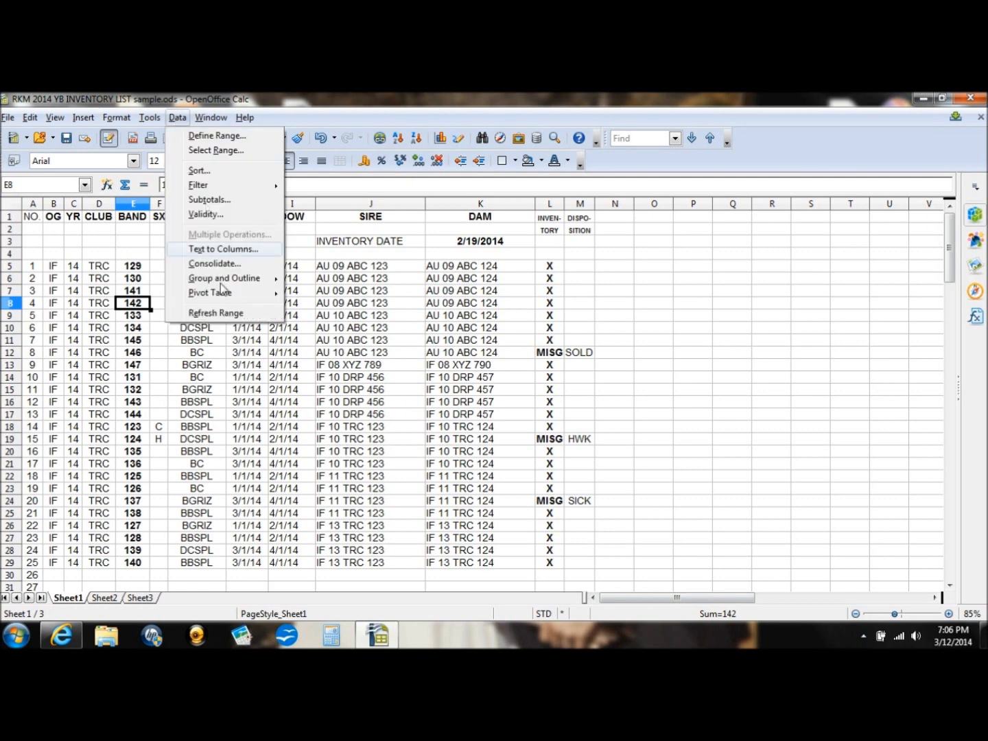
click(304, 125)
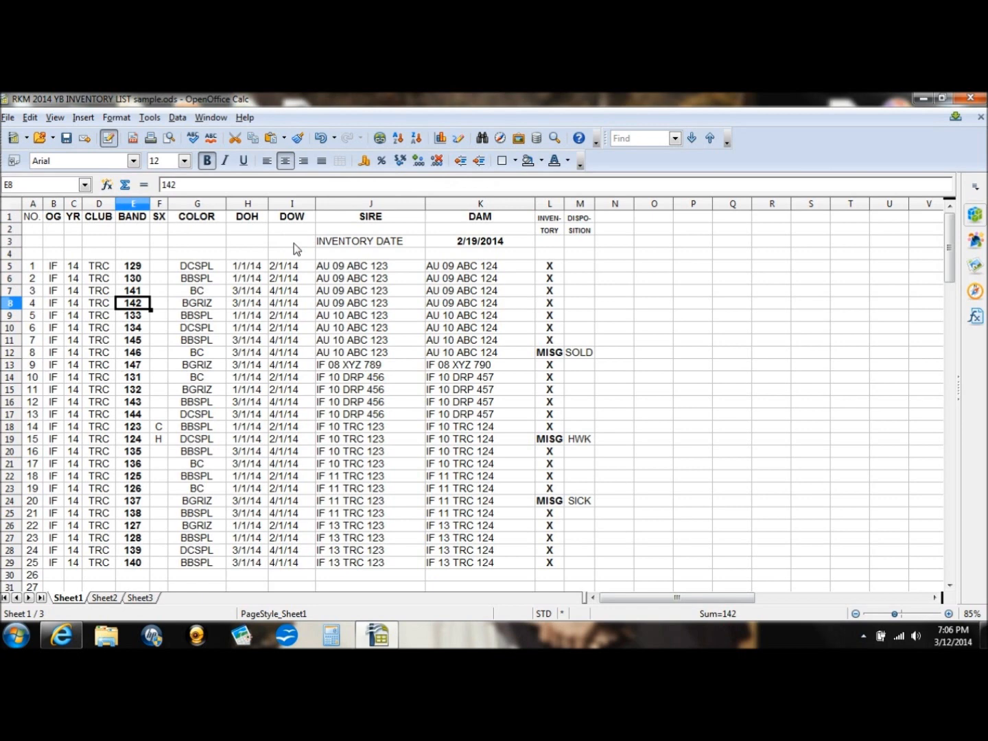
Step: Merge the inventory date label and date cells J3:K3, moving the hidden cell's contents into the first cell
click(336, 248)
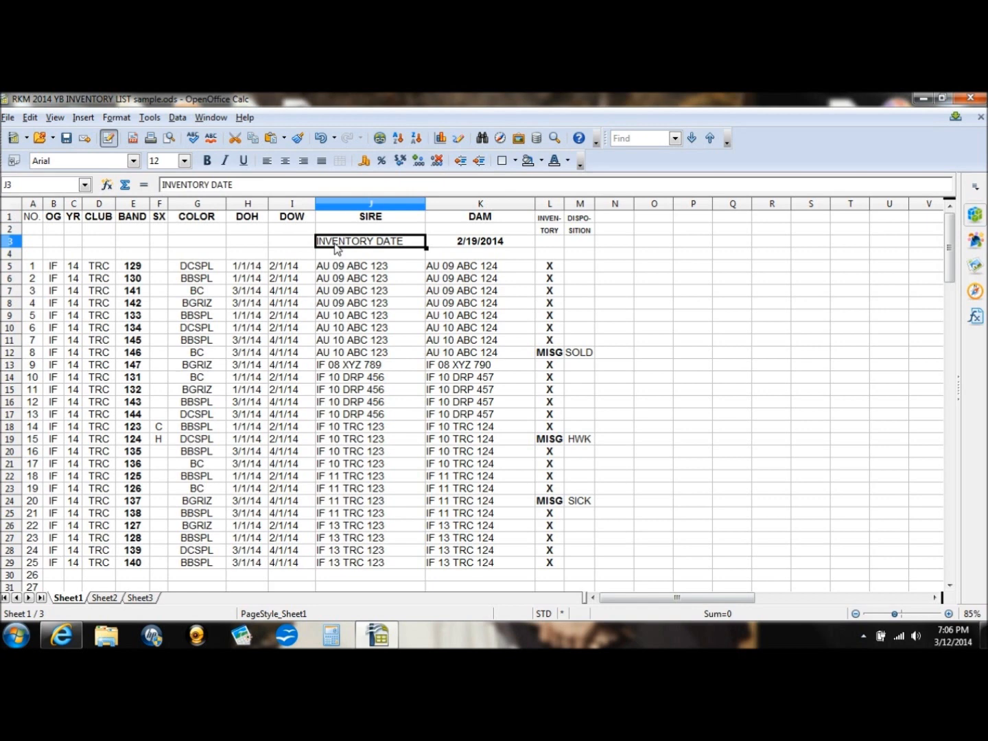
key(Right)
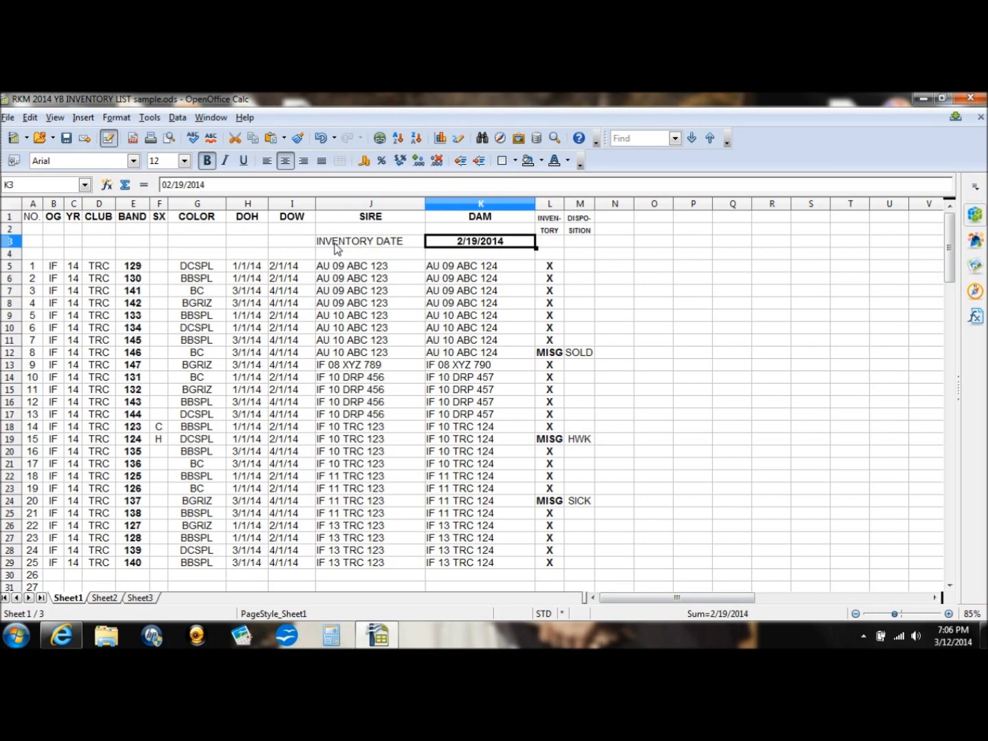
click(336, 246)
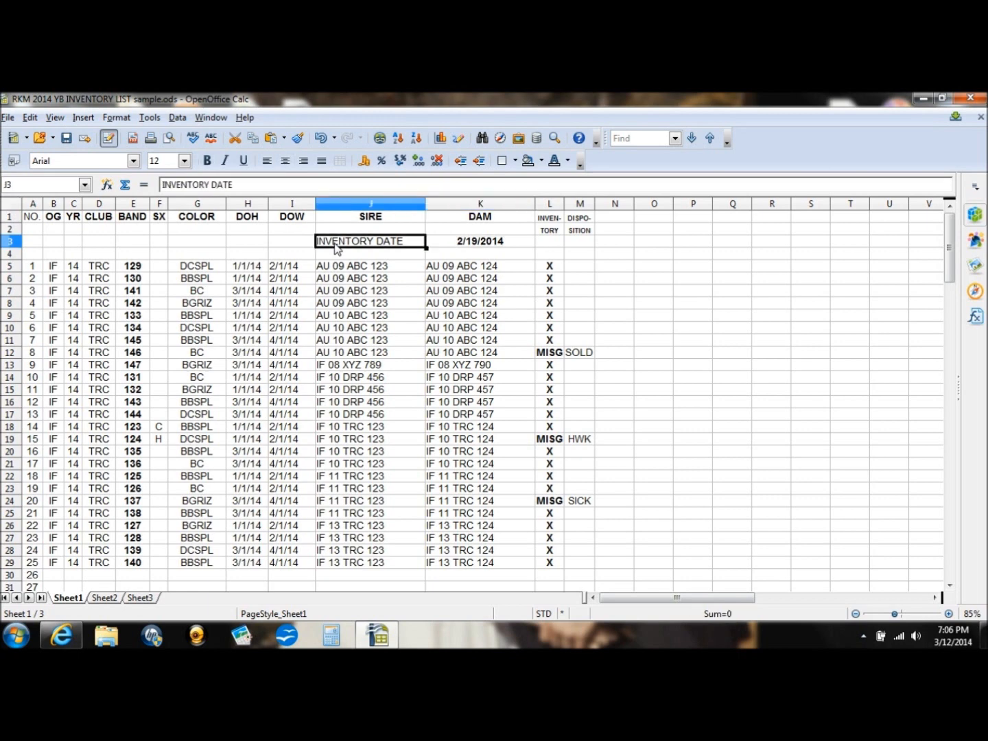
key(shift+Right)
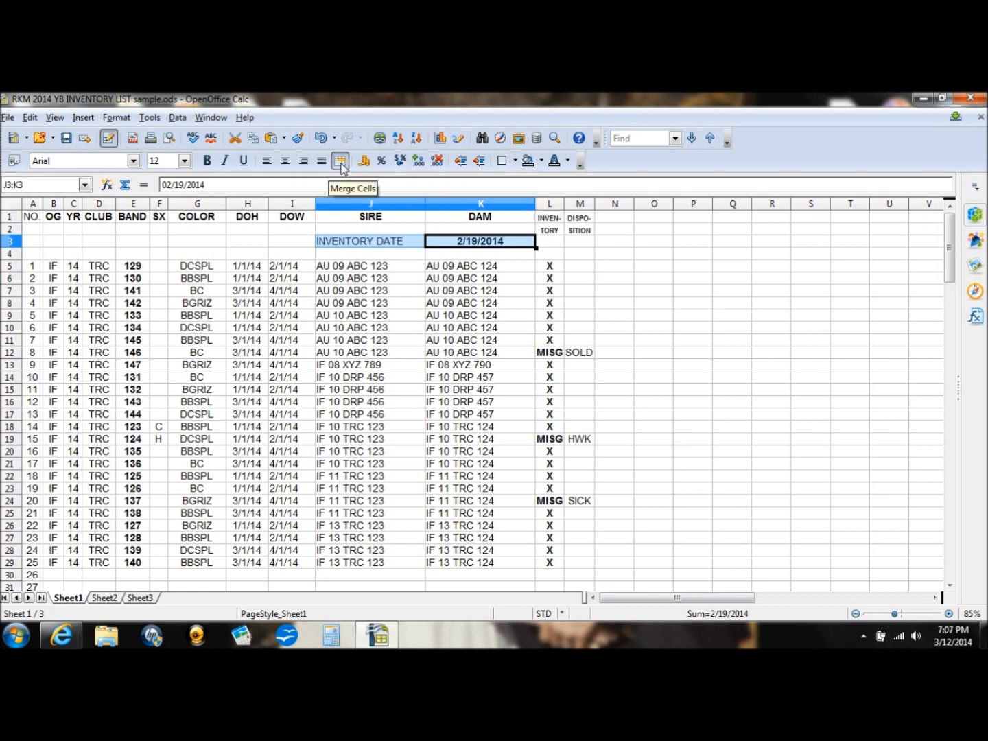
click(342, 162)
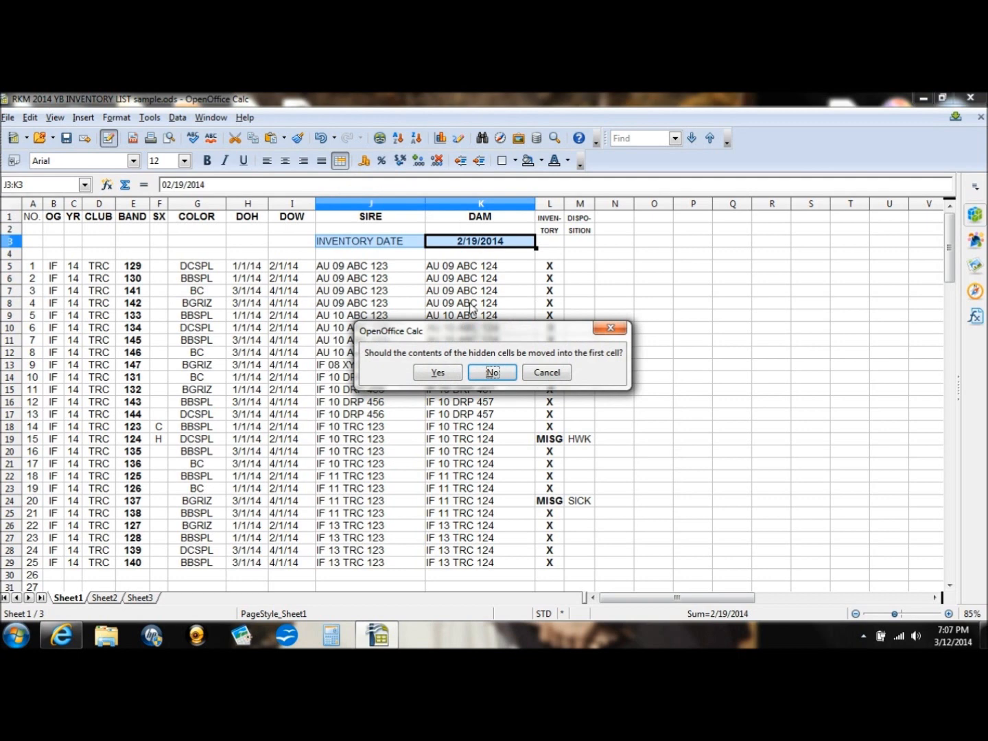
click(439, 375)
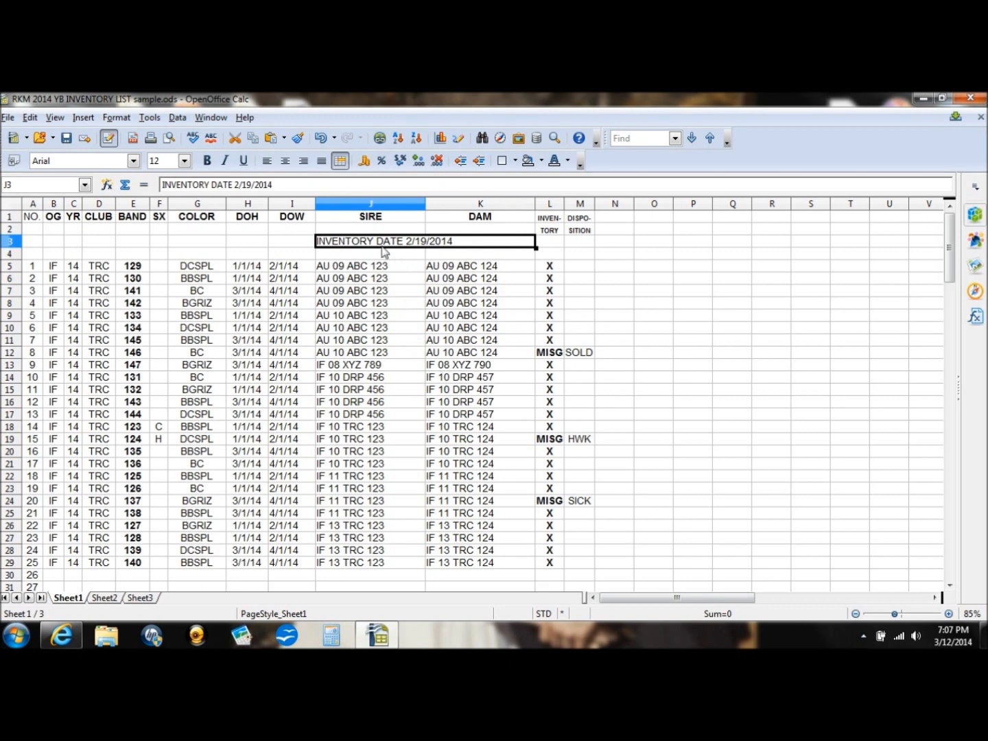
click(255, 266)
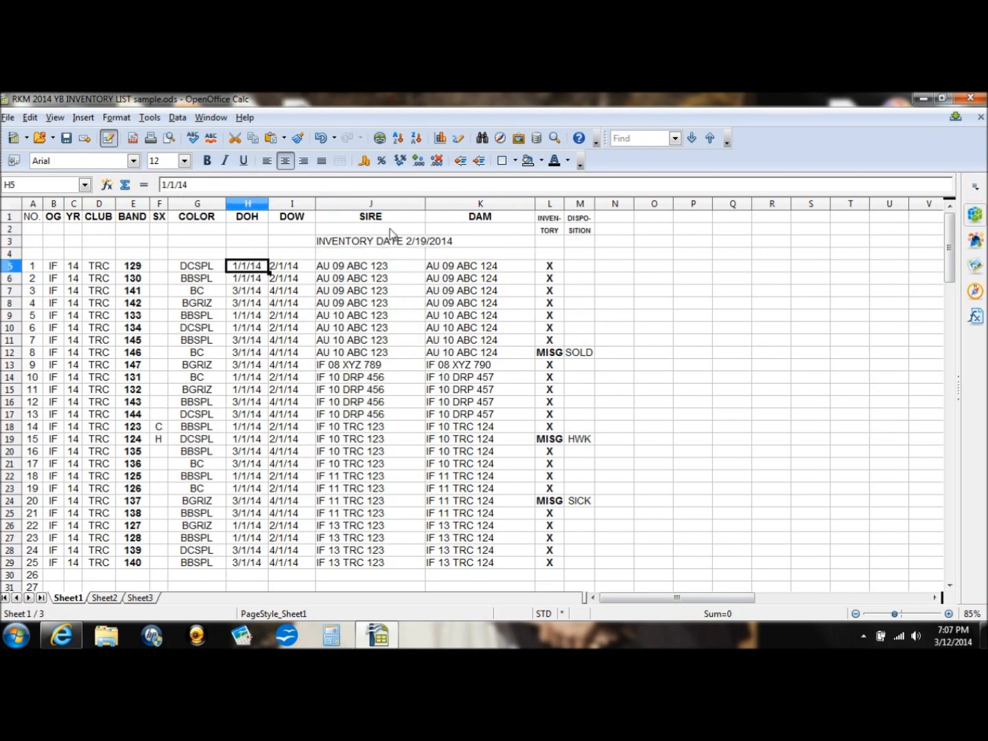
double_click(409, 245)
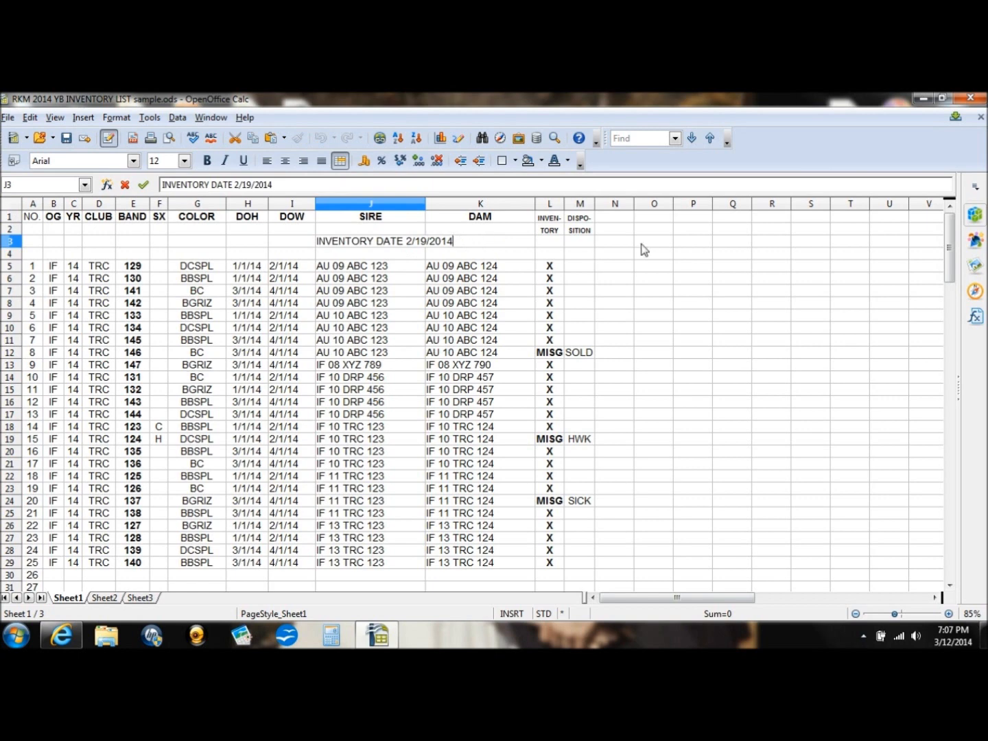
Step: Enter a sample greeting that begins "HEY MY NAME IS" followed by a first name in cell O5
click(646, 264)
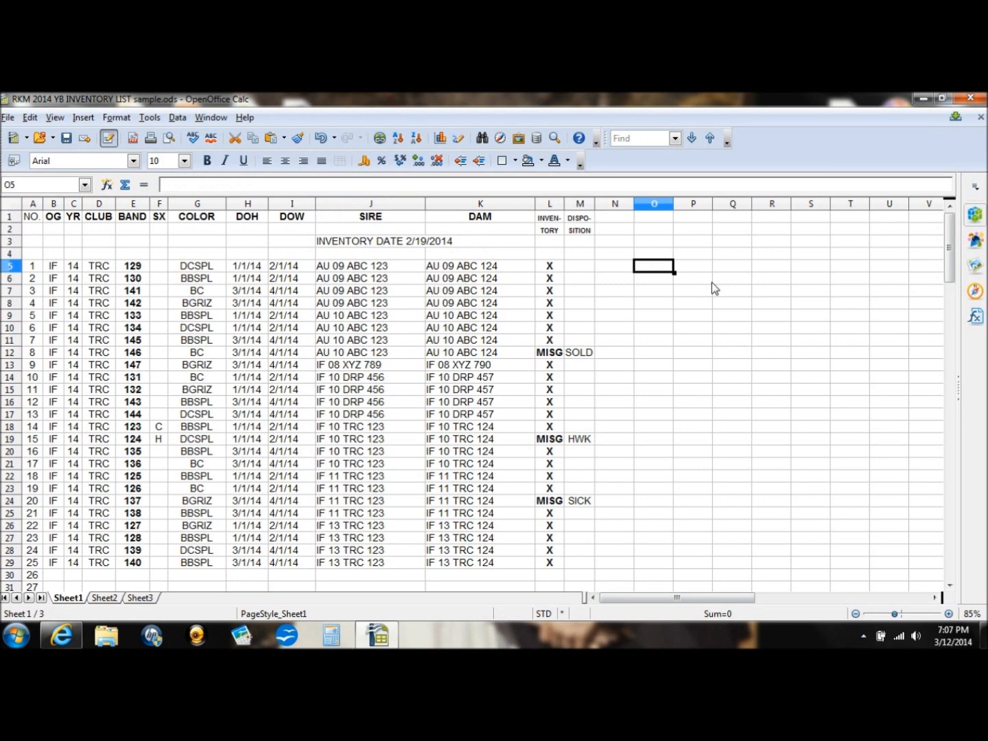
text(HEY)
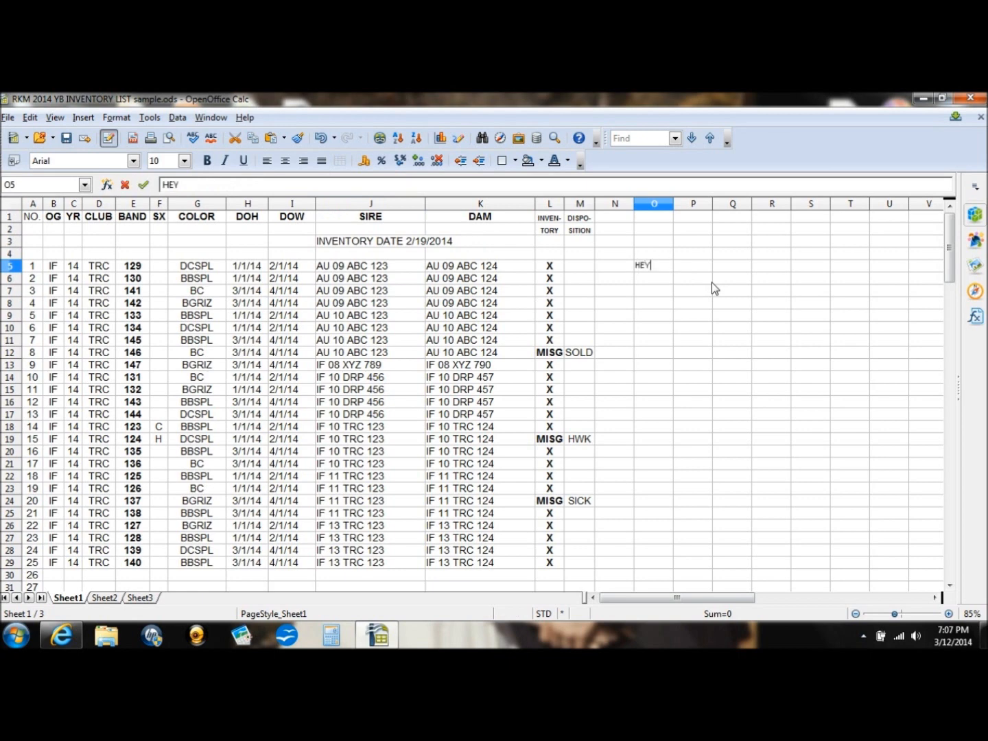
text( MY NAME IS BECKY)
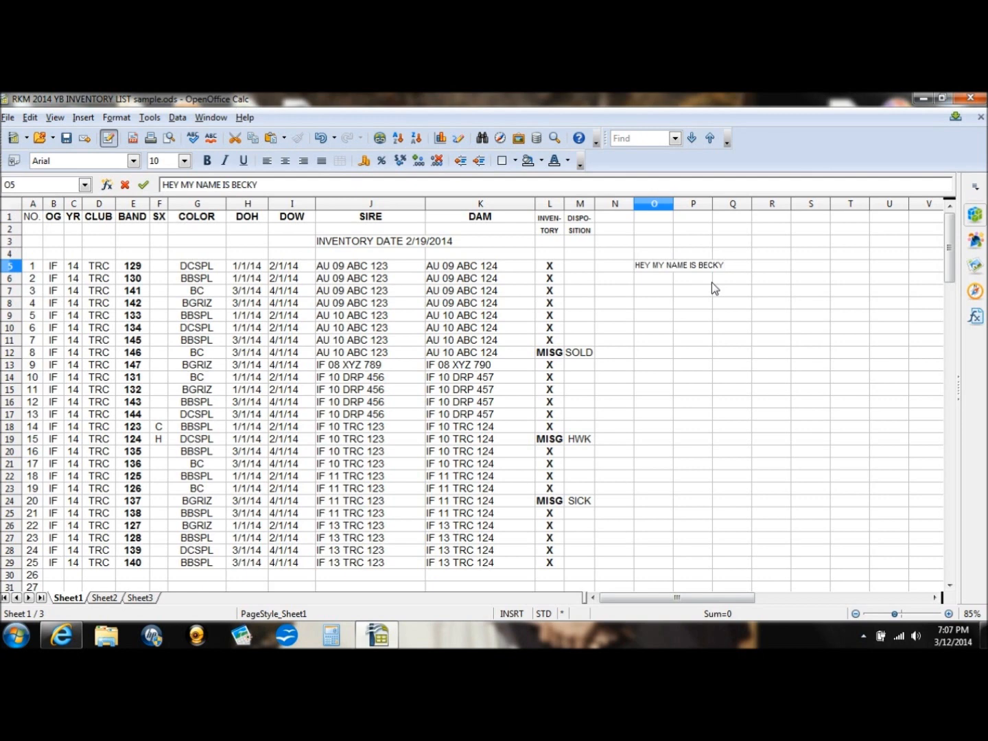
click(702, 294)
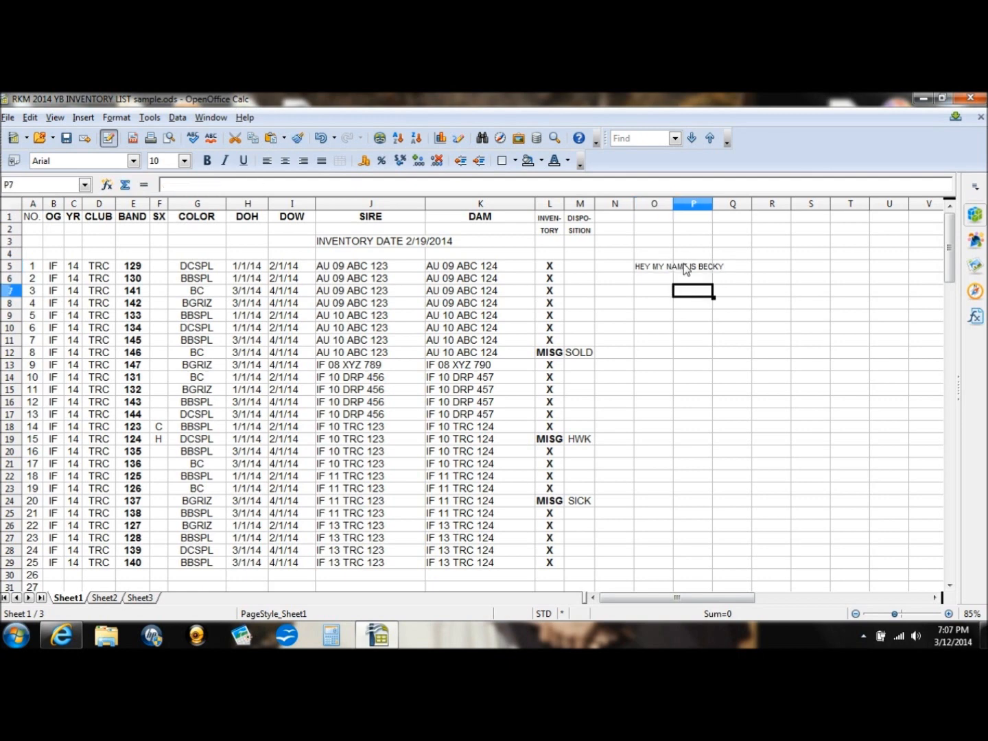
click(647, 268)
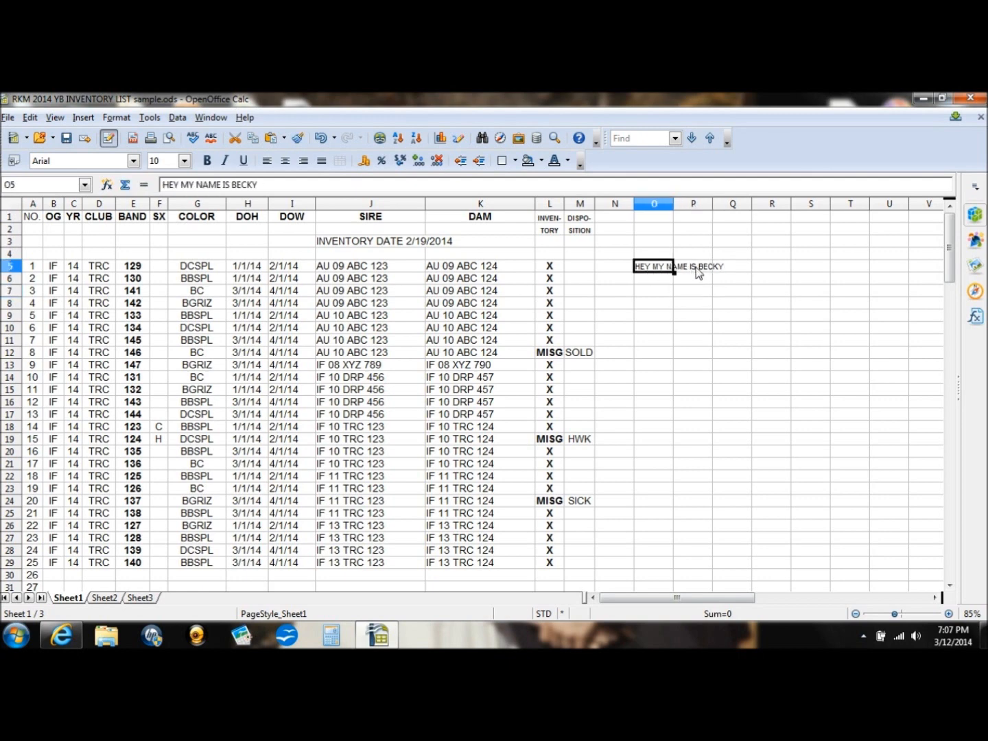
click(731, 271)
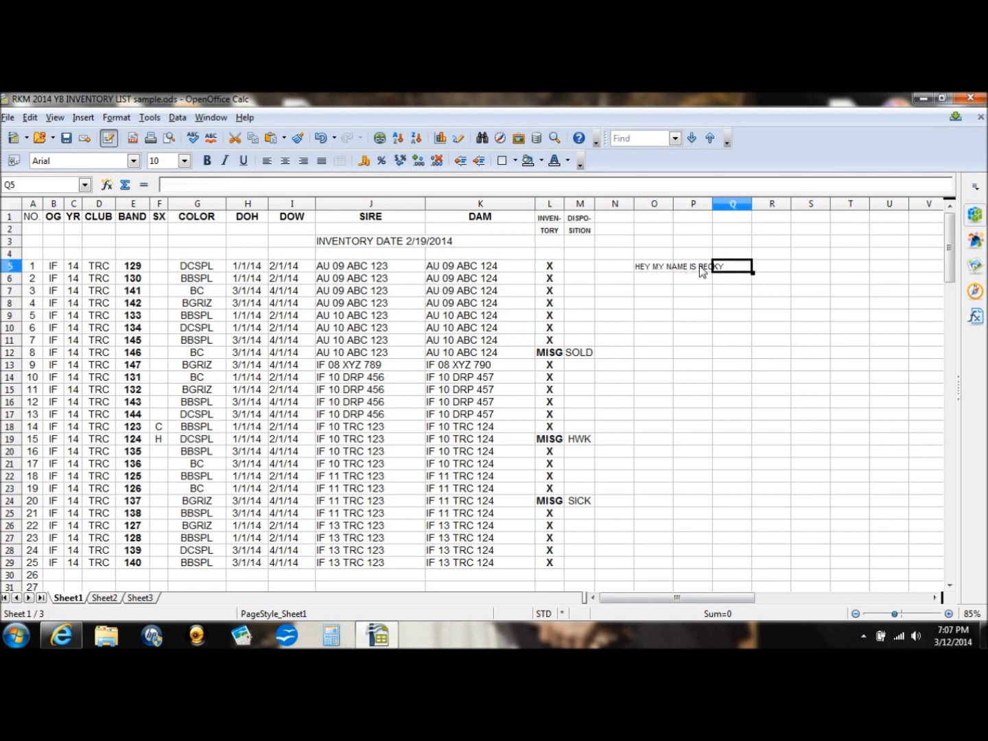
Step: Widen column O to fit the sample greeting, and narrow it back so the text overflows into the neighbouring cells
click(649, 303)
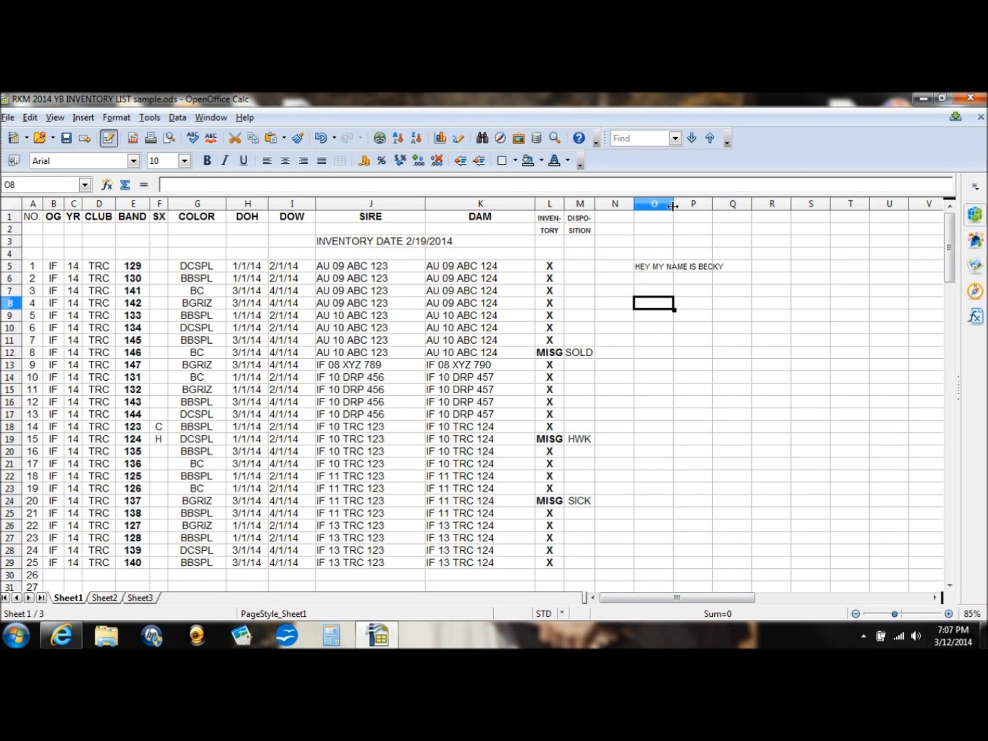
drag(673, 203, 729, 209)
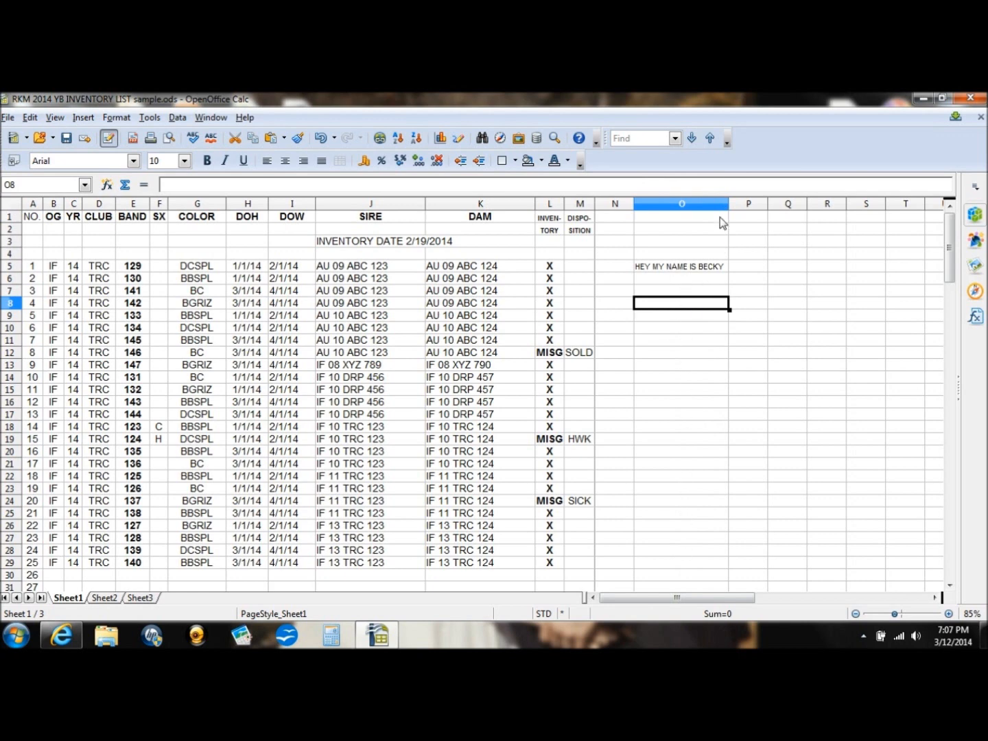
drag(729, 201, 668, 213)
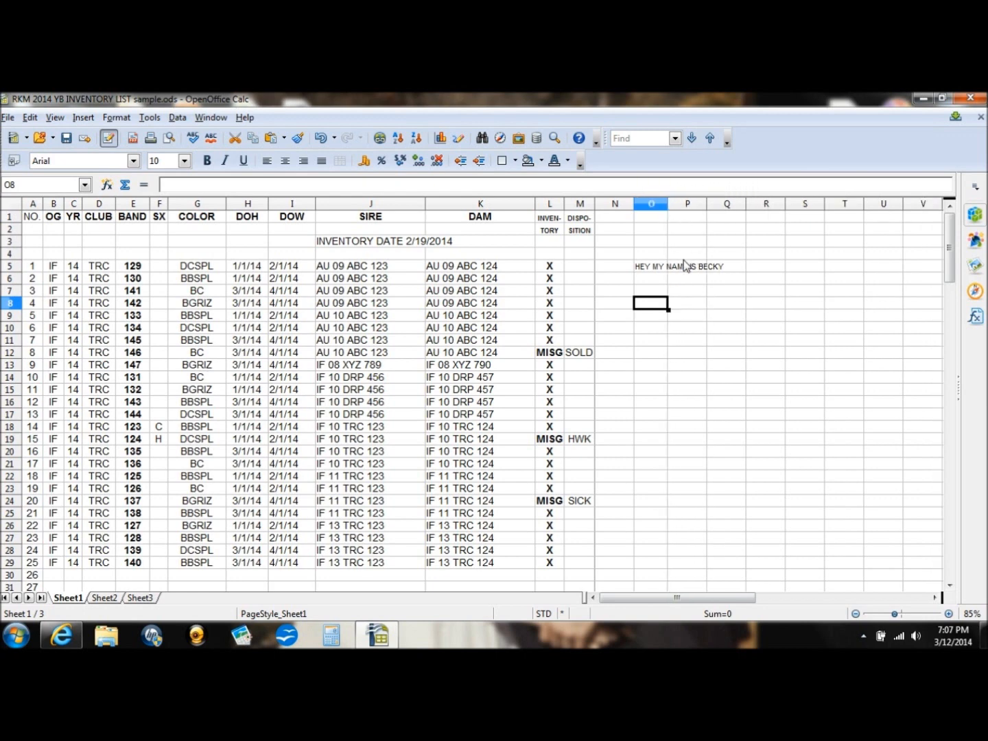
Step: Merge the cells O5:Q5 that the sample greeting runs across
click(651, 268)
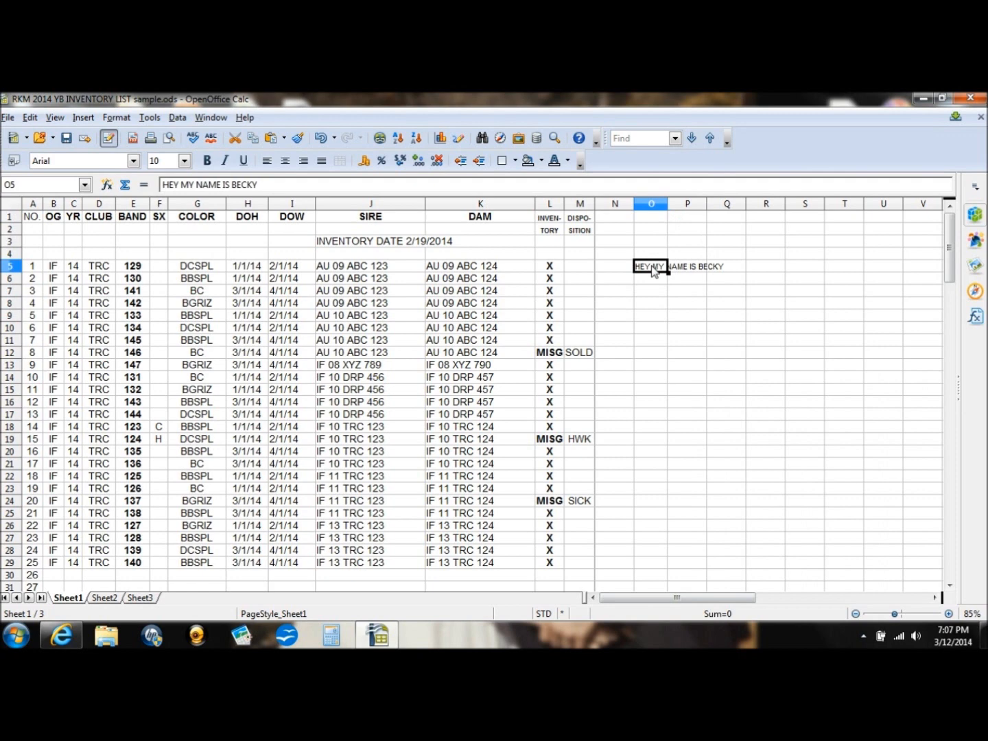
key(shift+Right)
key(shift+Right)
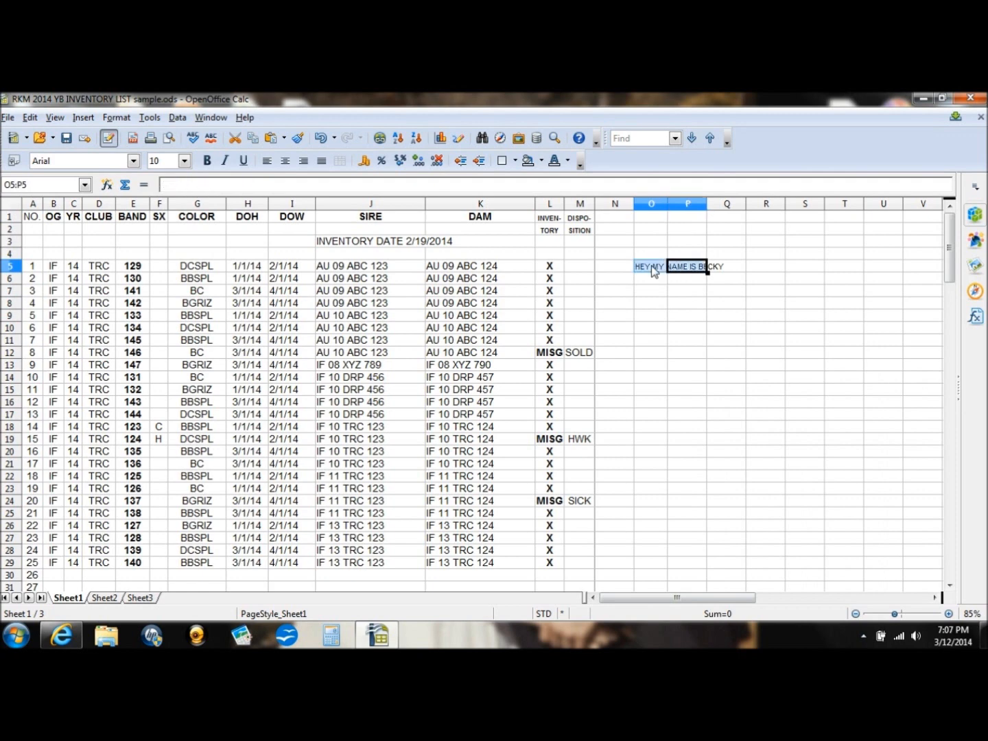
click(340, 163)
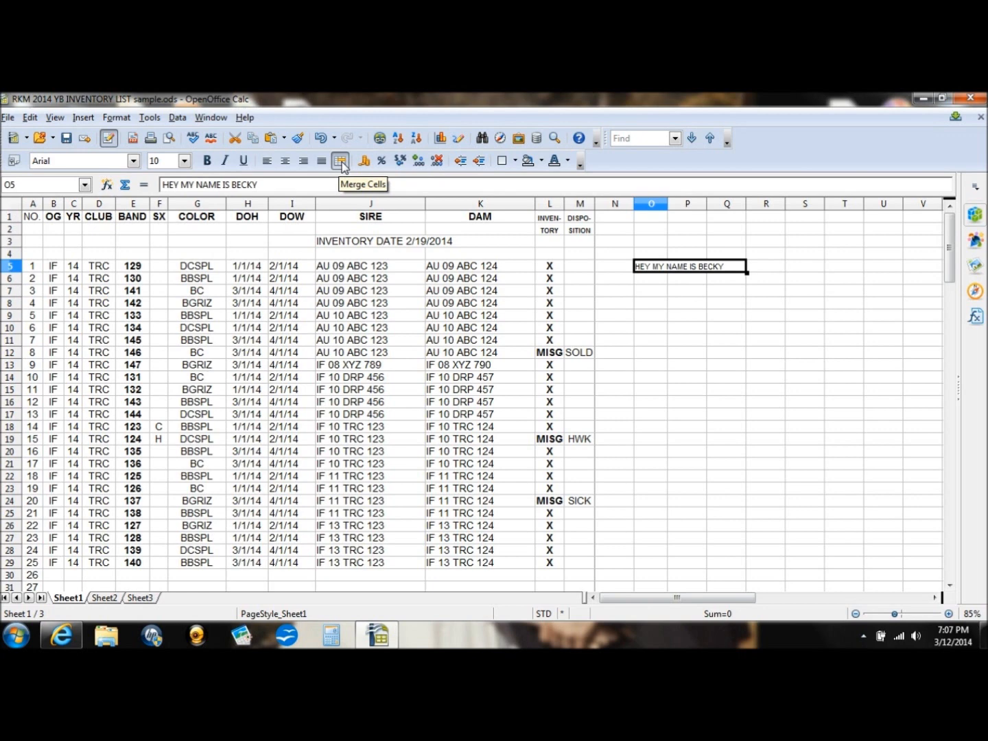
click(679, 280)
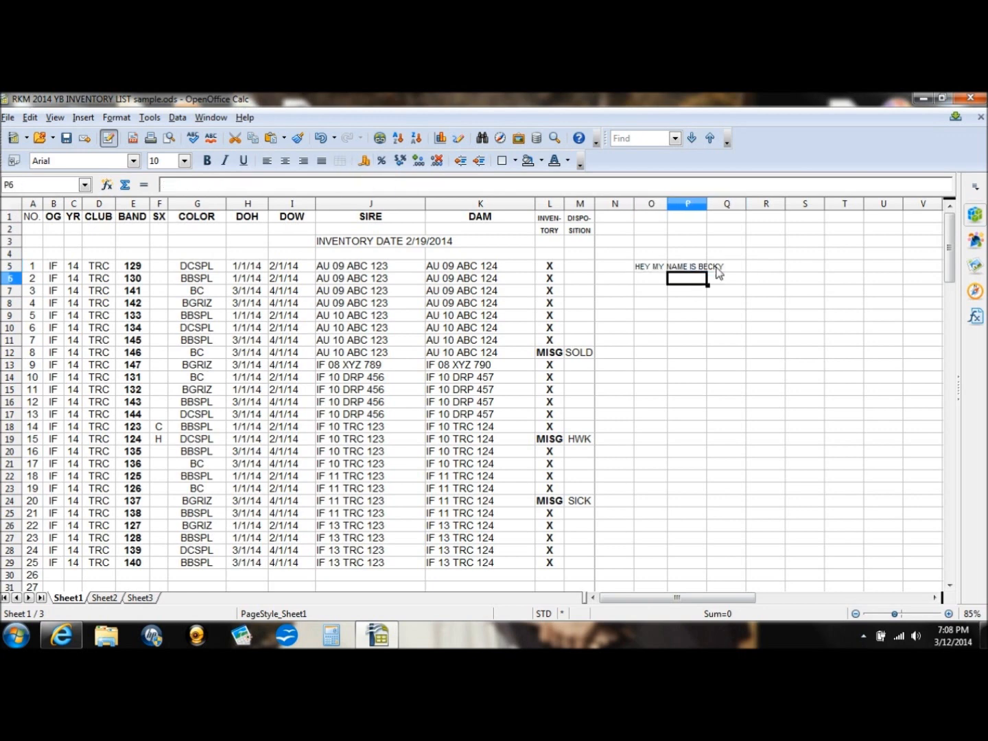
Step: Split the merged greeting cells O5:Q5 and delete the sample greeting from O5
click(729, 268)
click(657, 273)
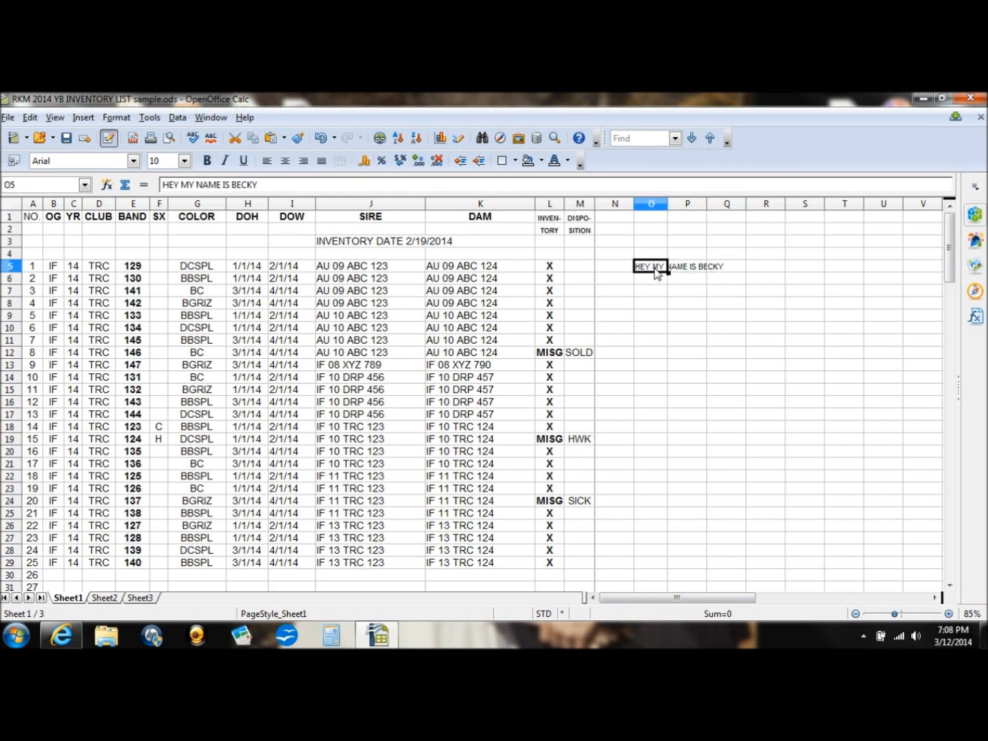
double_click(658, 273)
drag(725, 267, 633, 266)
key(BackSpace)
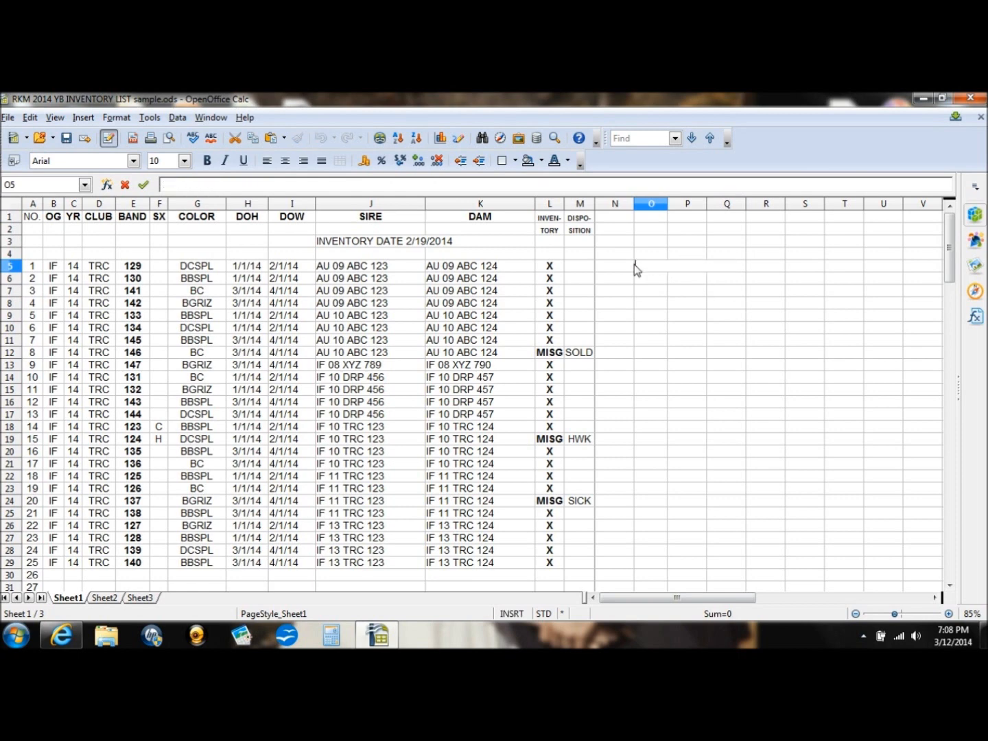
click(653, 318)
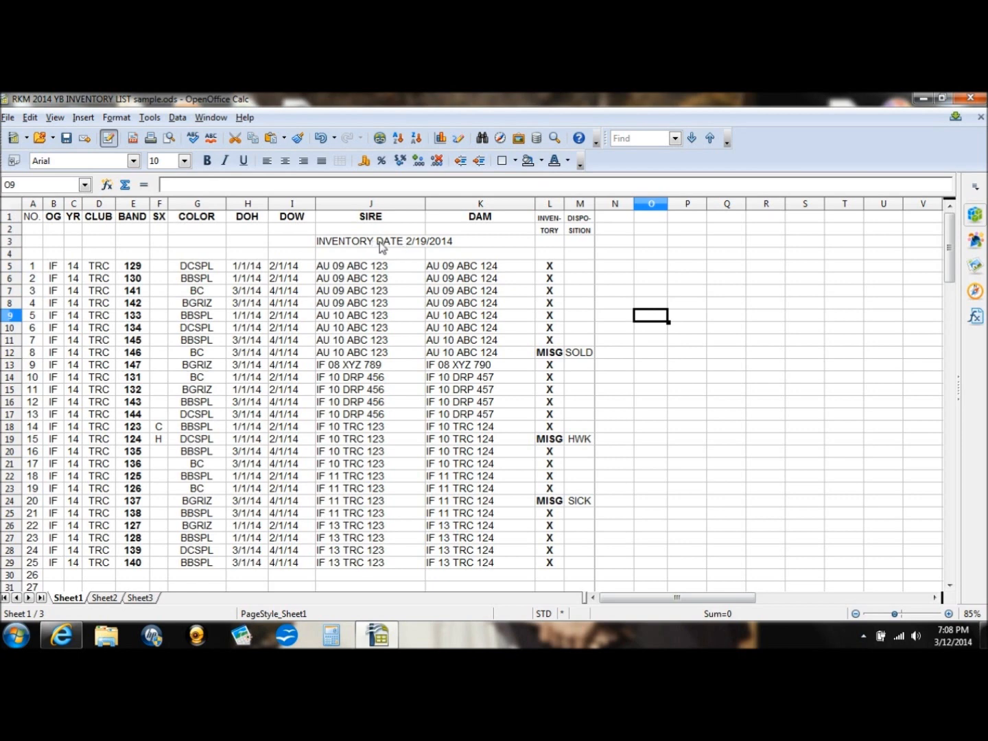
Step: Merge the first bird's DOH and DOW cells H5:I5, moving the hidden cell's contents into the first cell
click(382, 247)
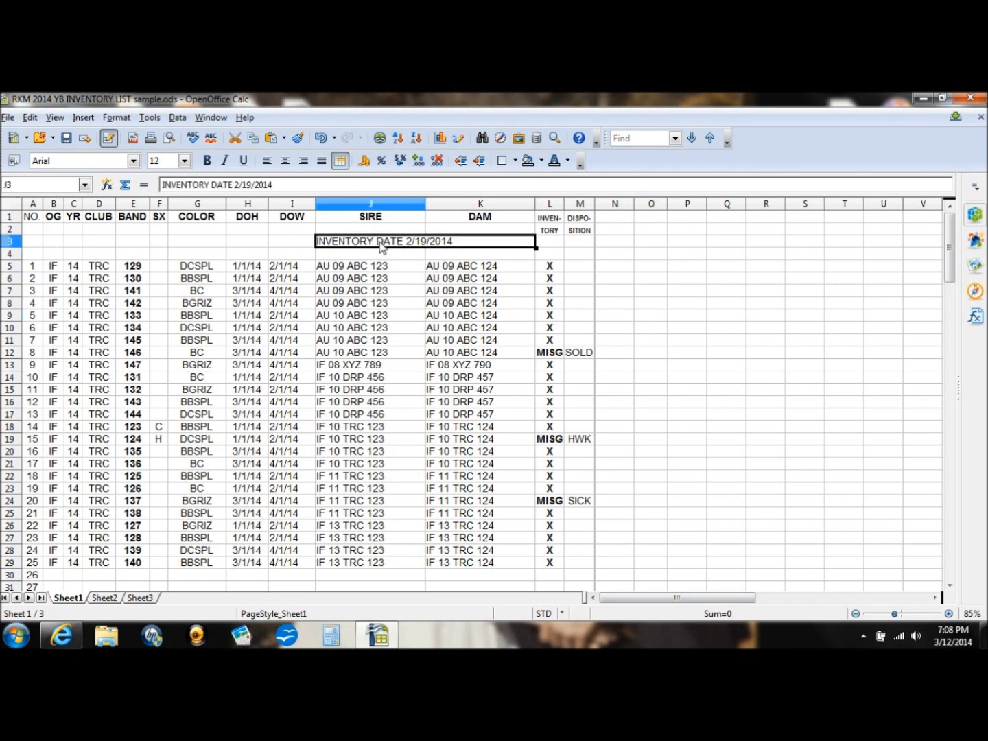
click(347, 369)
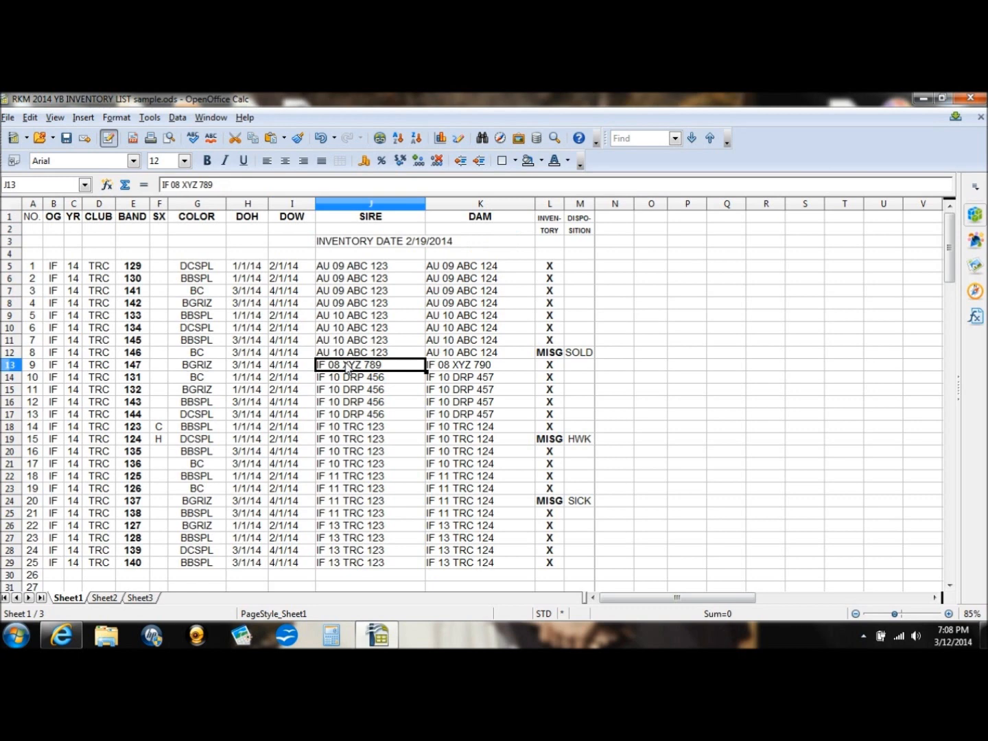
click(237, 269)
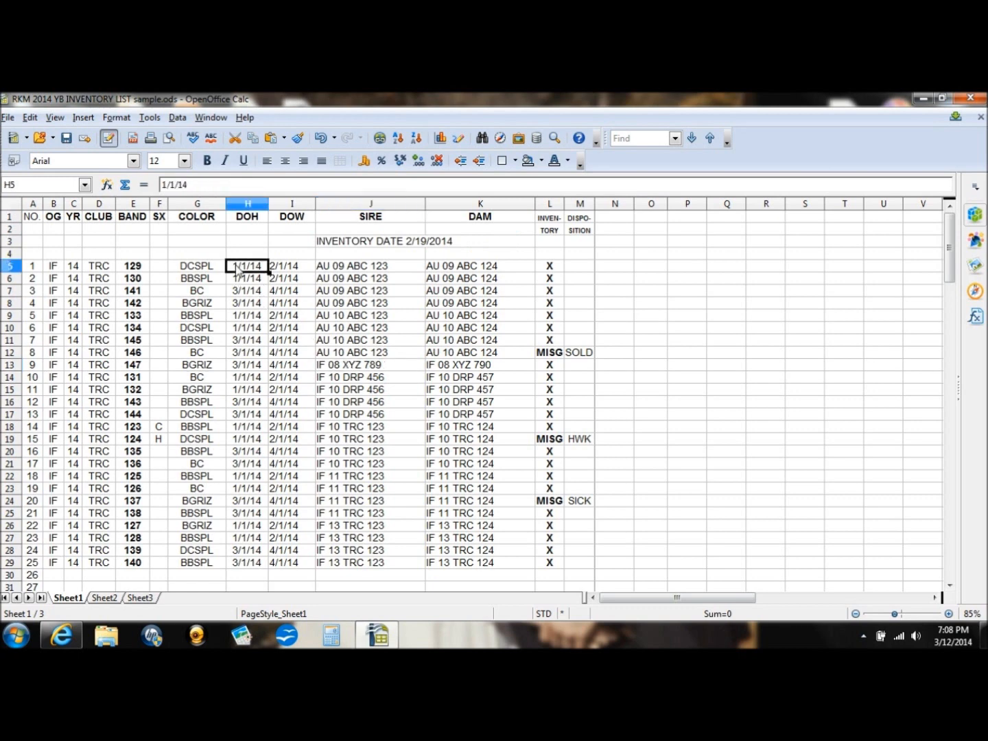
key(shift+Right)
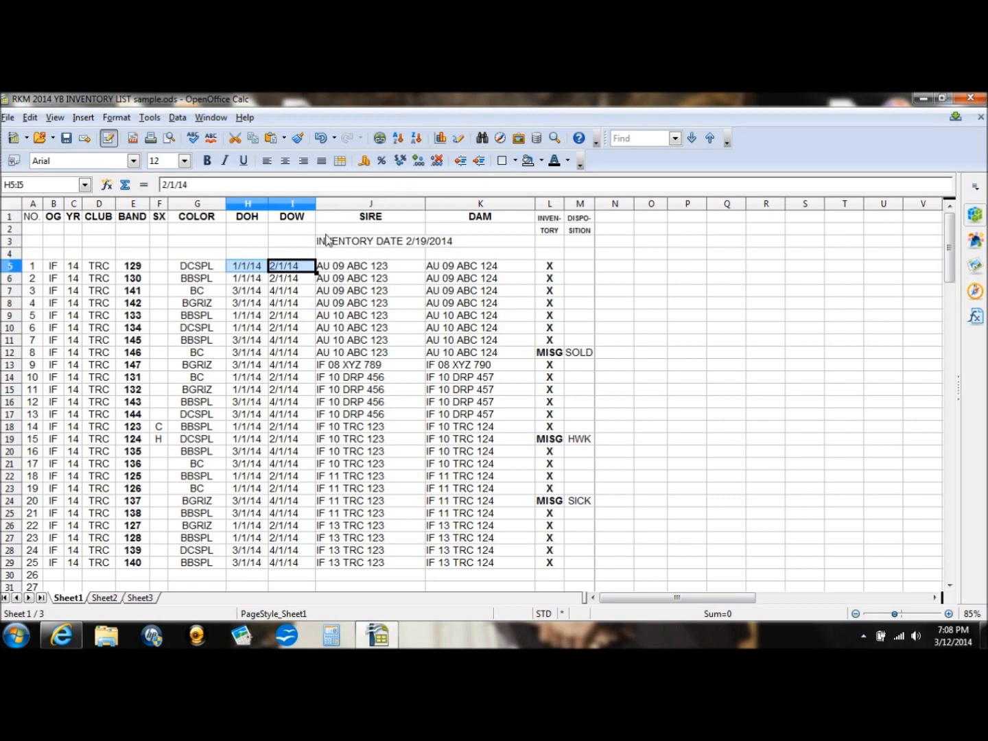
click(341, 161)
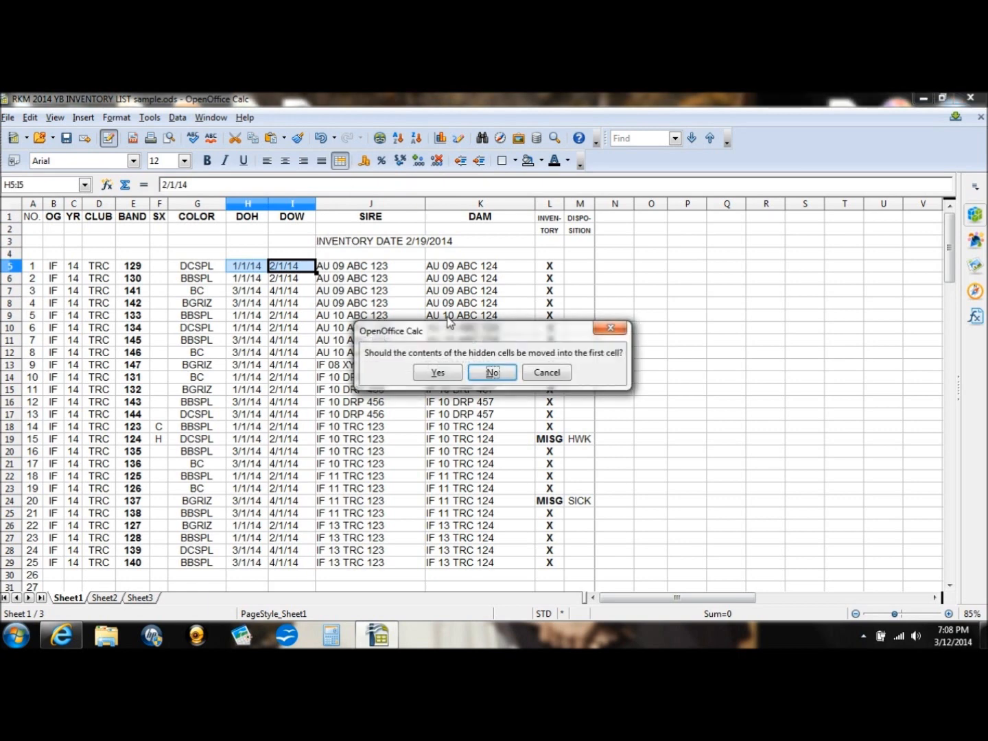
click(437, 376)
click(381, 343)
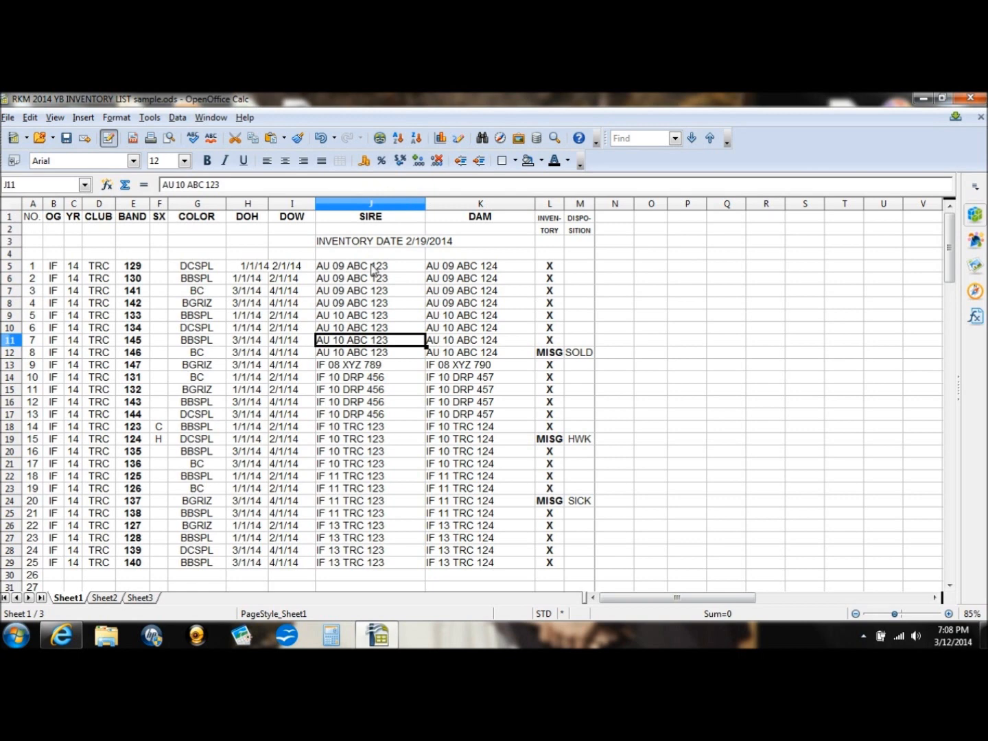
click(284, 304)
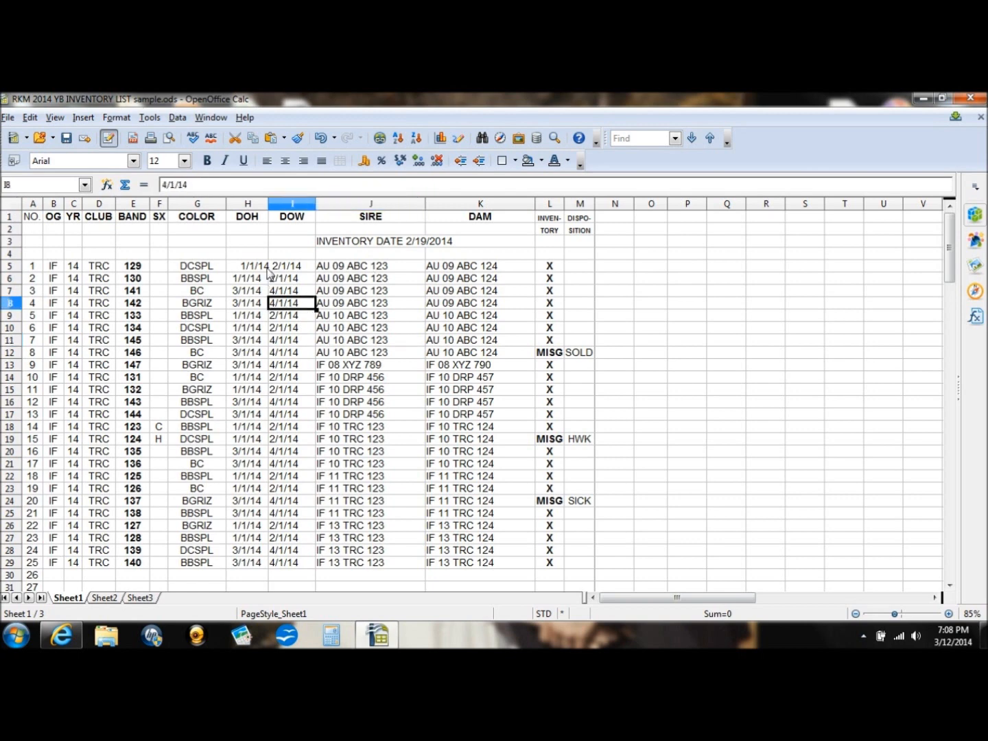
Step: Try to sort the range B5:M29, including the merged date cells, by Column J and then by Column E, both ascending
click(61, 267)
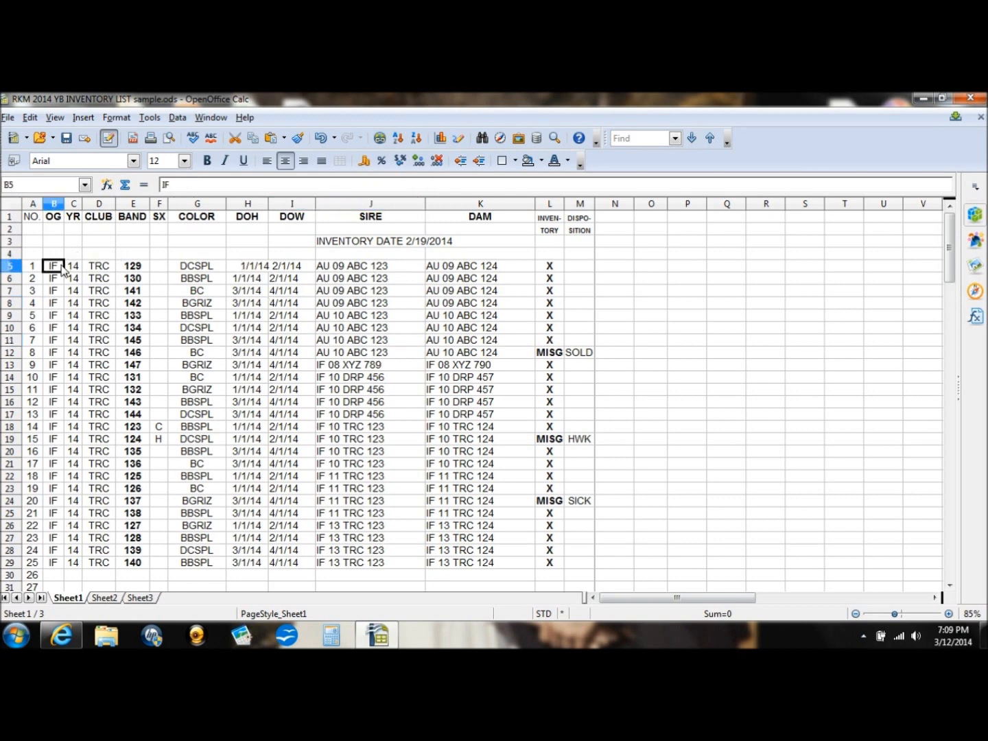
key(shift+Right)
key(shift+Right)
key(shift+Right)
key(shift+Right)
key(shift+Right)
key(shift+Right)
key(shift+Right)
key(shift+Right)
key(shift+Right)
key(shift+Right)
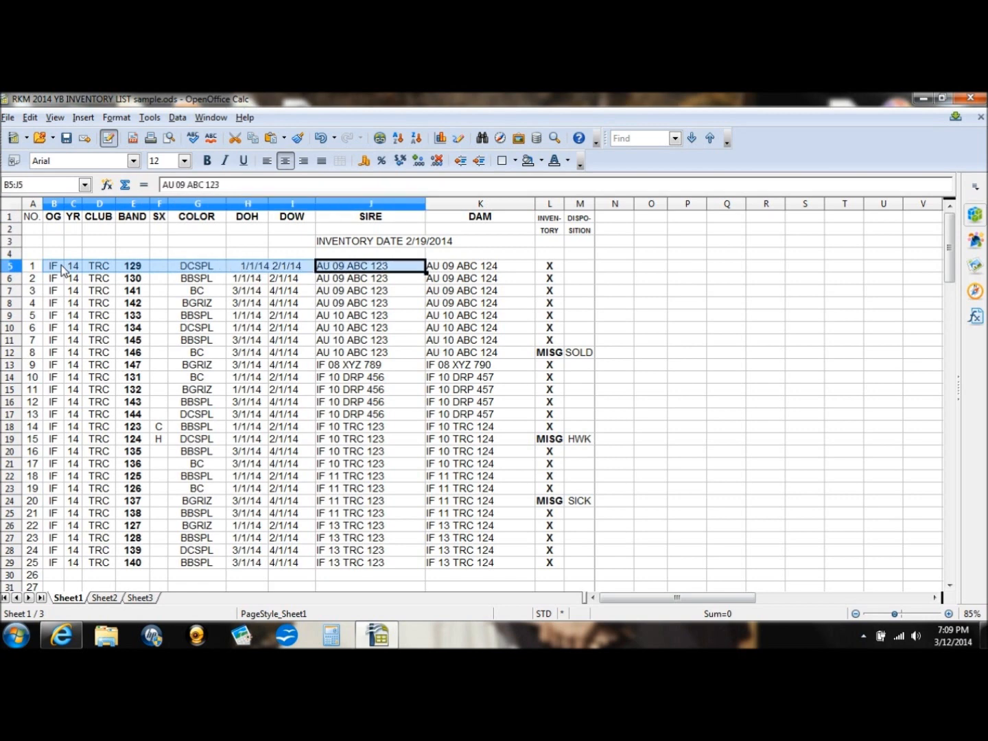
key(shift+Right)
key(shift+Down)
key(shift+Down)
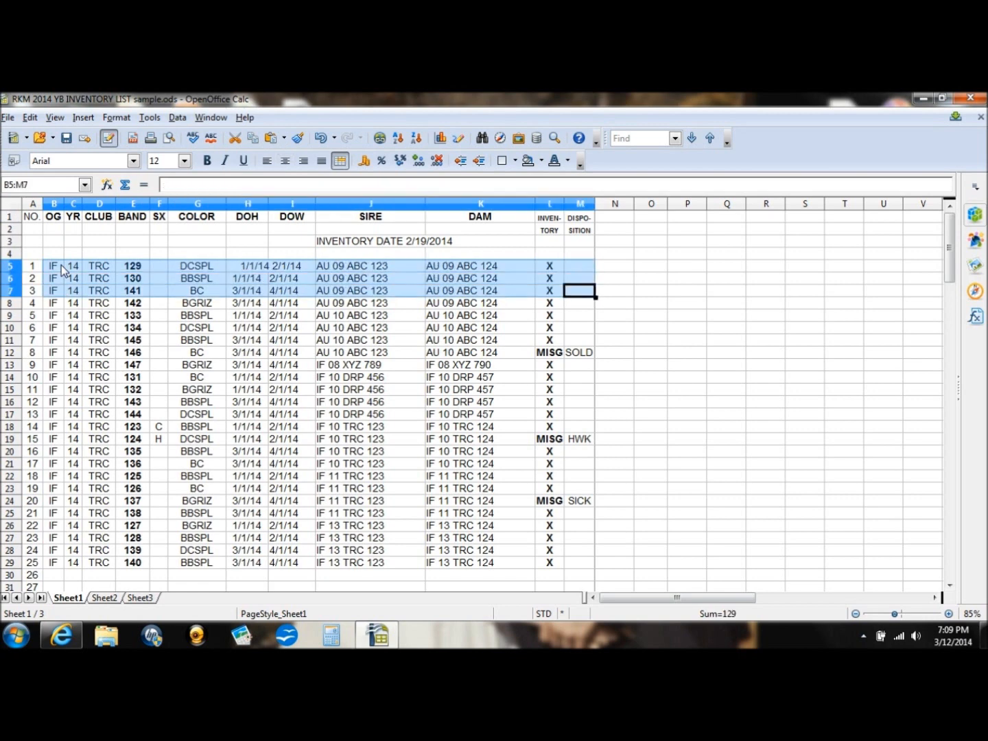
key(shift+Down)
key(shift+Down)
key(shift+Down)
key(shift+Down)
key(shift+Down)
key(shift+Down)
key(shift+Down)
key(shift+Down)
key(shift+Down)
key(shift+Down)
key(shift+Down)
key(shift+Down)
key(shift+Down)
key(shift+Down)
key(shift+Down)
key(shift+Down)
key(shift+Down)
key(shift+Down)
key(shift+Down)
key(shift+Down)
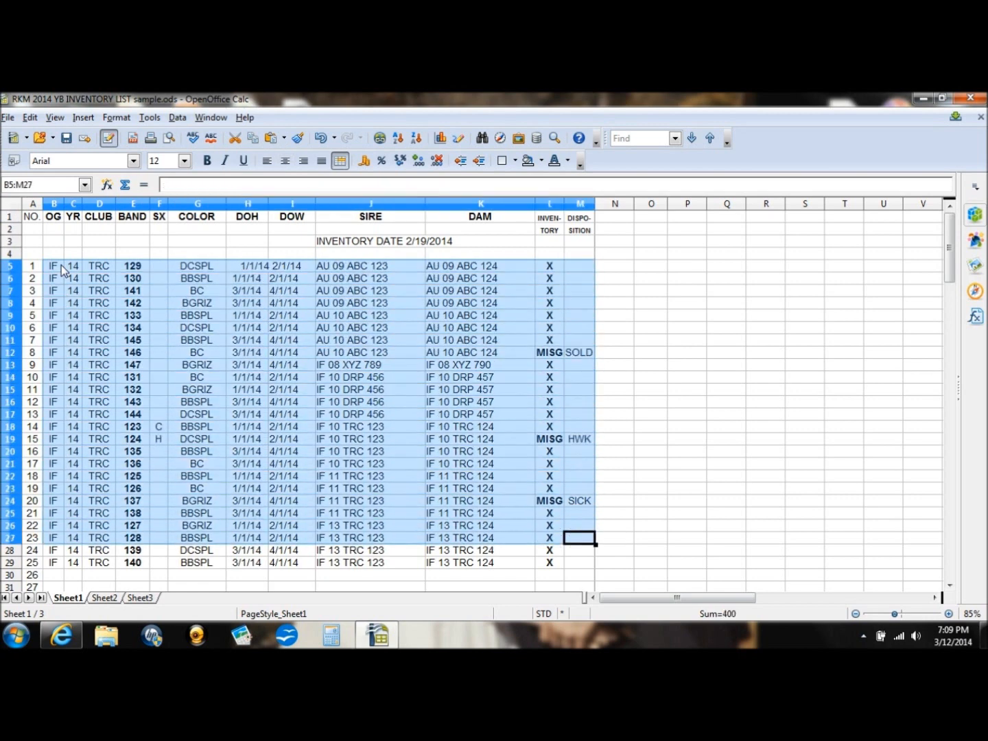
click(176, 118)
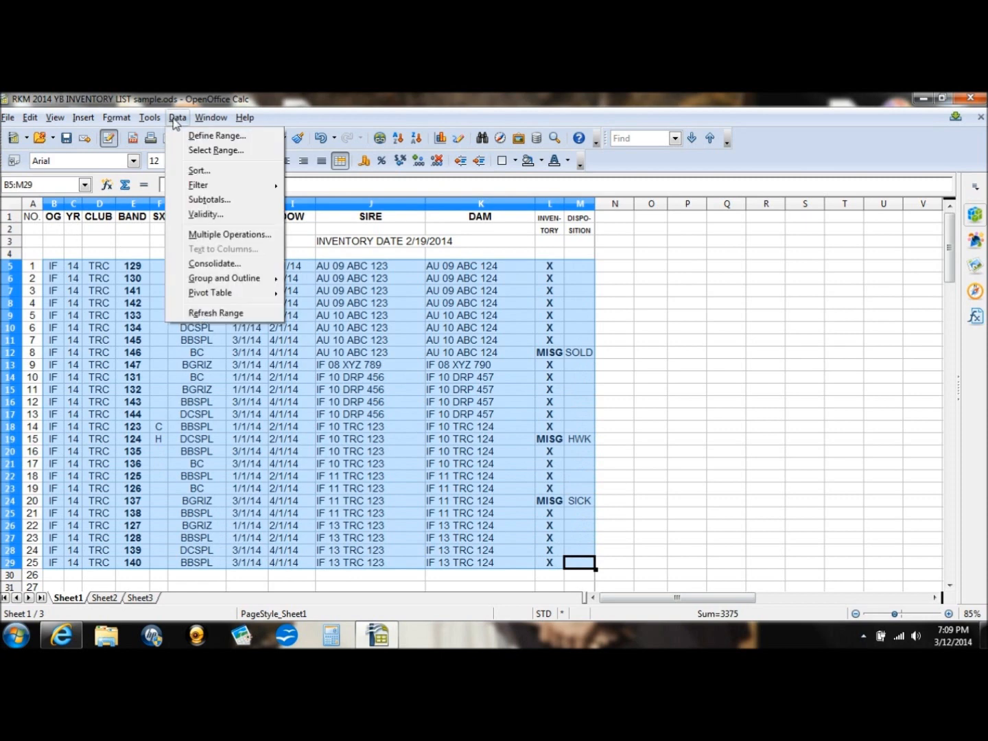
click(195, 172)
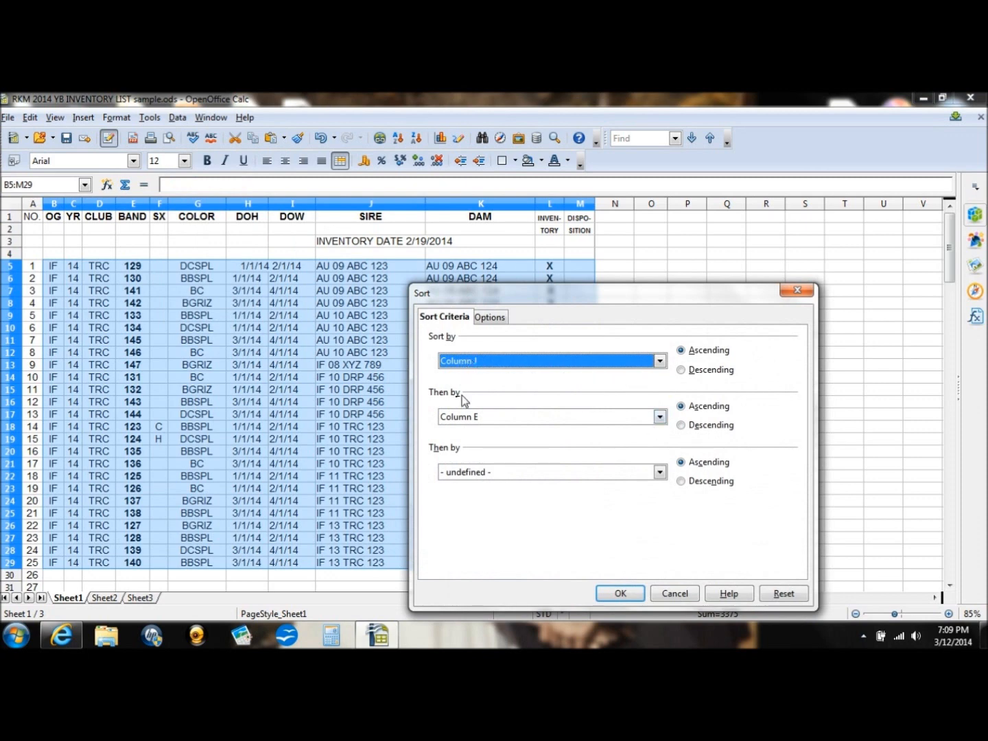
click(621, 593)
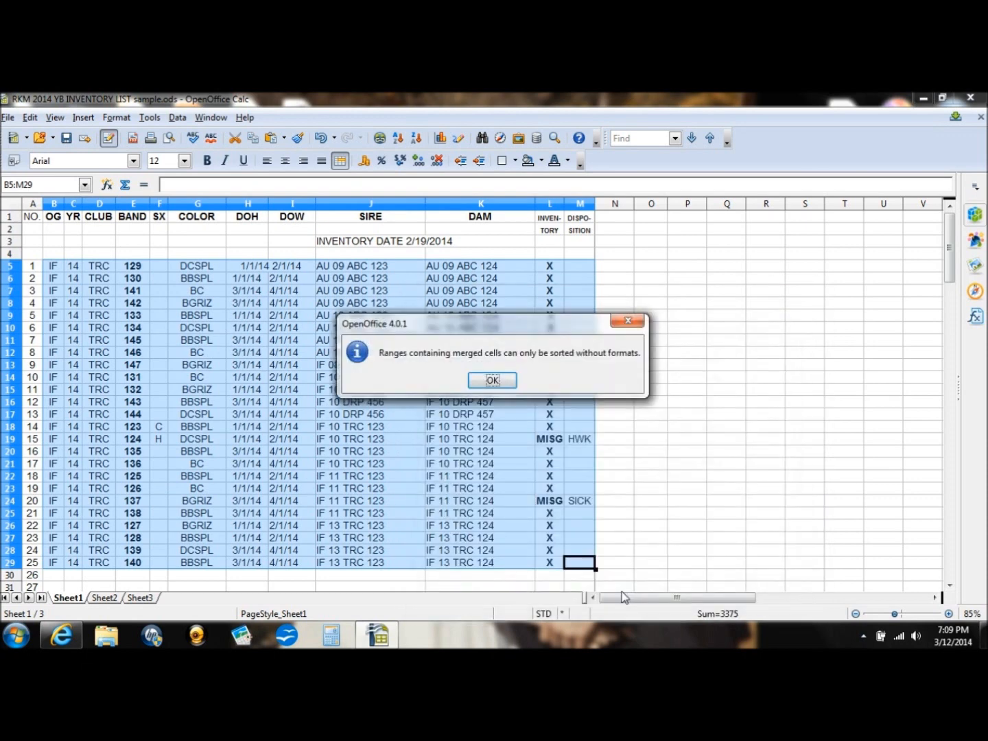
click(498, 381)
click(389, 317)
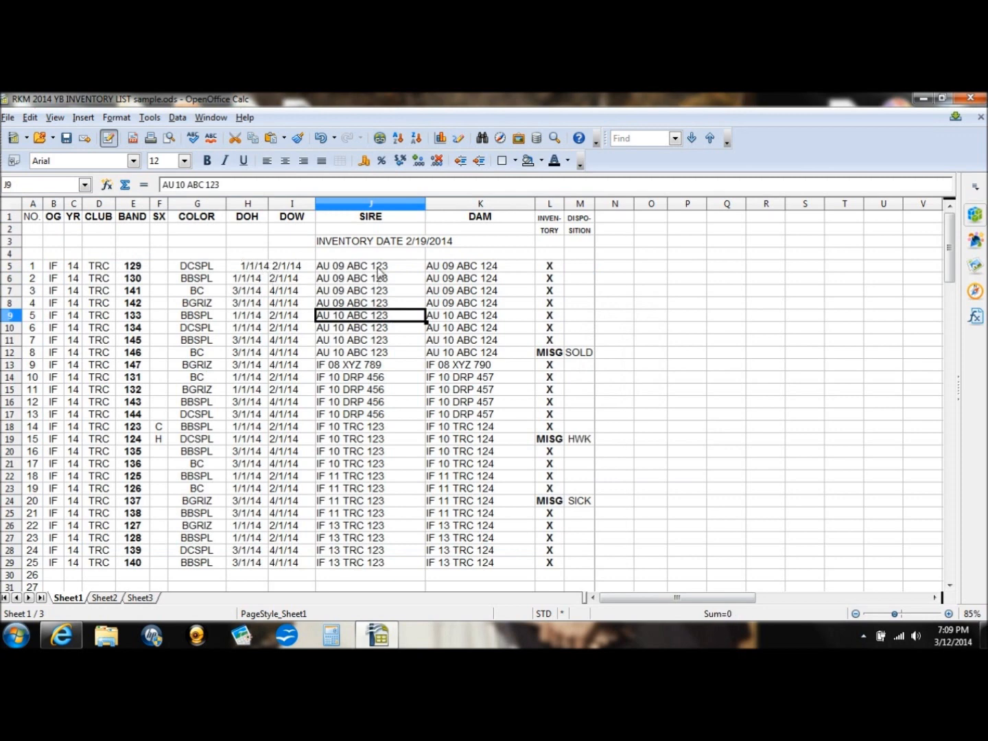
Step: Split the merged date cell H5:I5 back into separate DOH and DOW cells
click(384, 244)
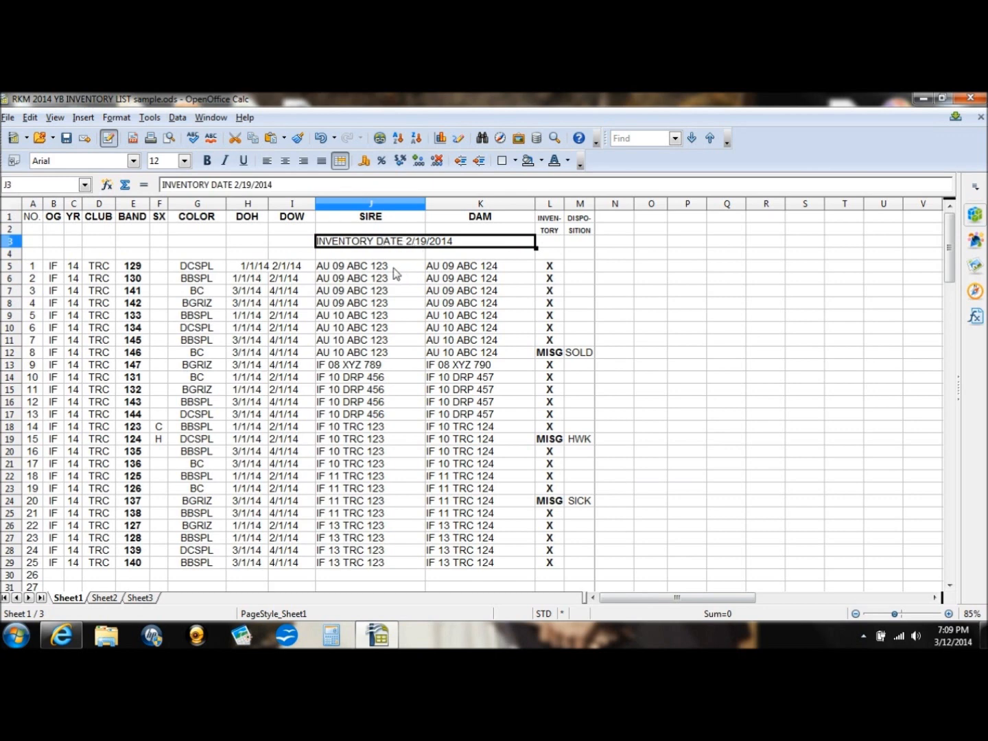
click(393, 268)
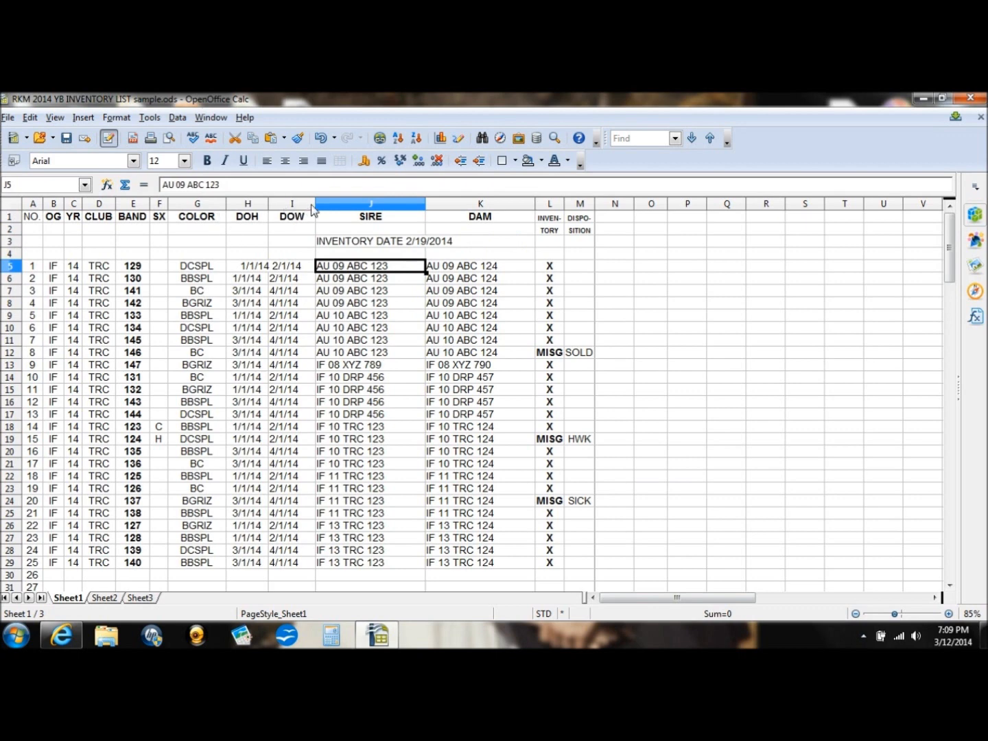
click(266, 268)
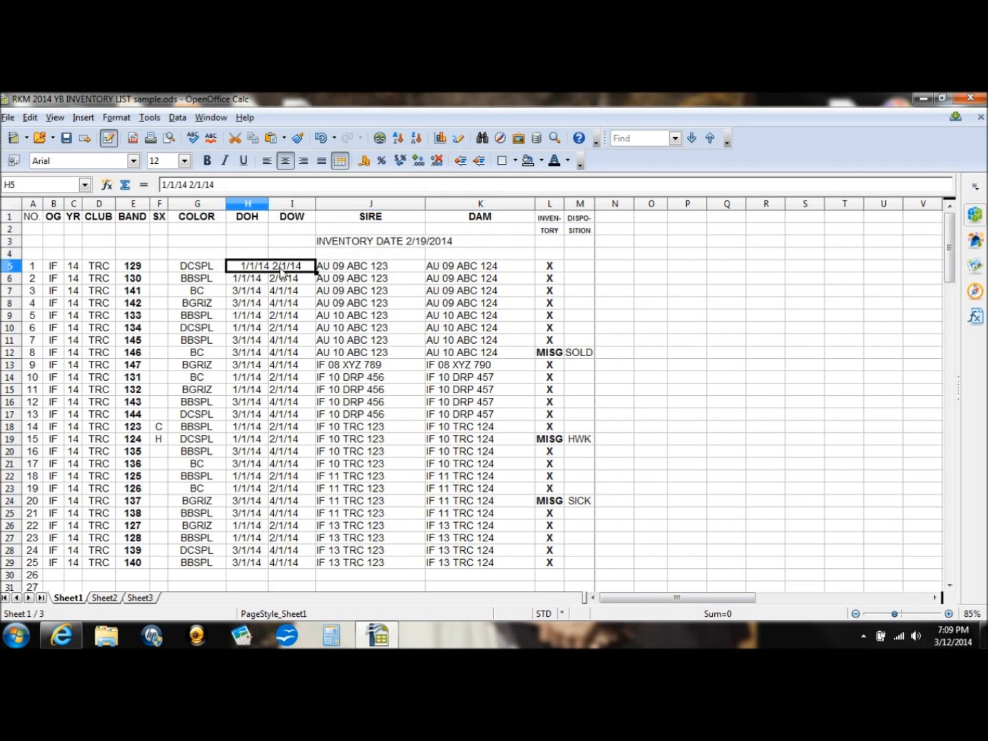
click(339, 160)
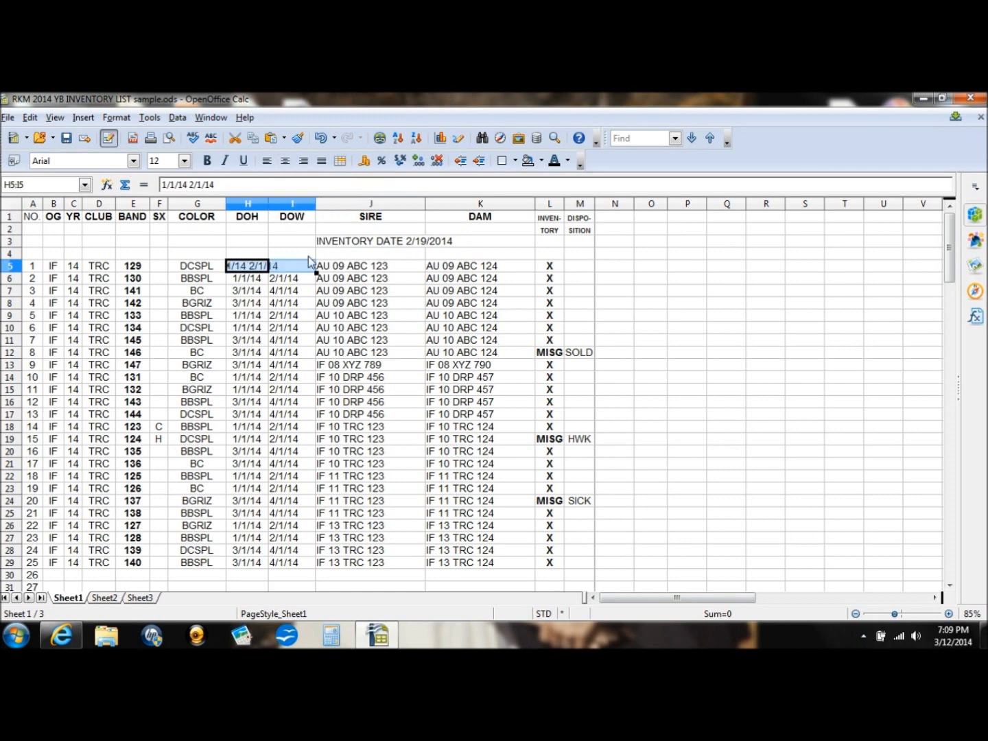
click(292, 303)
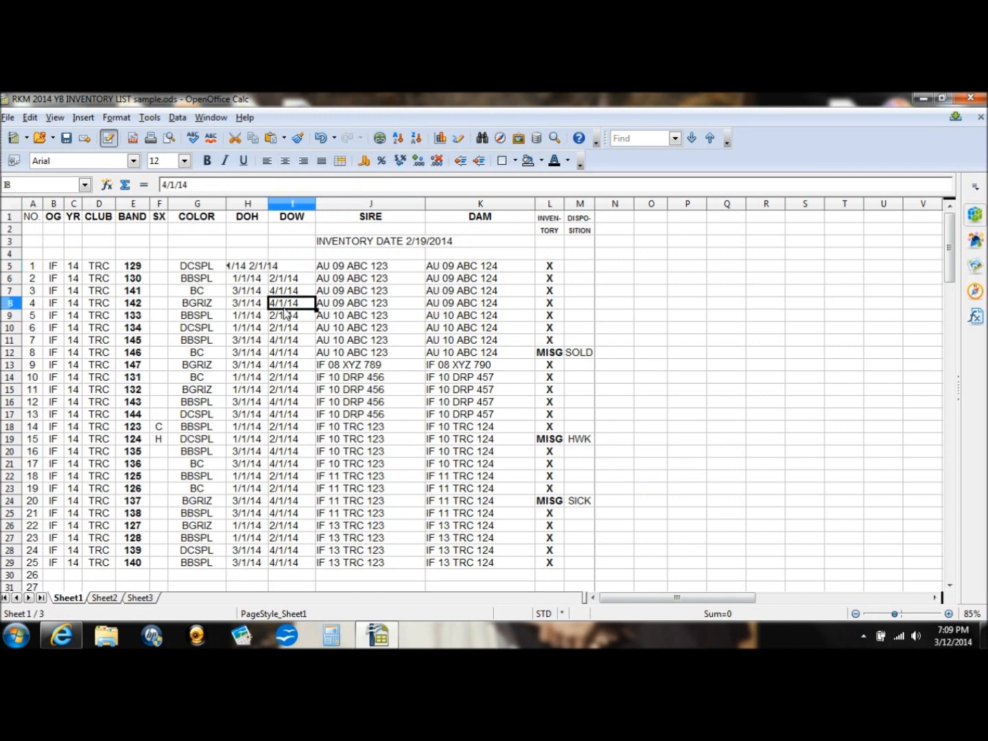
Step: Enter 1/1/14 as the DOH date in H5 and 2/1/14 as the DOW date in I5
click(240, 266)
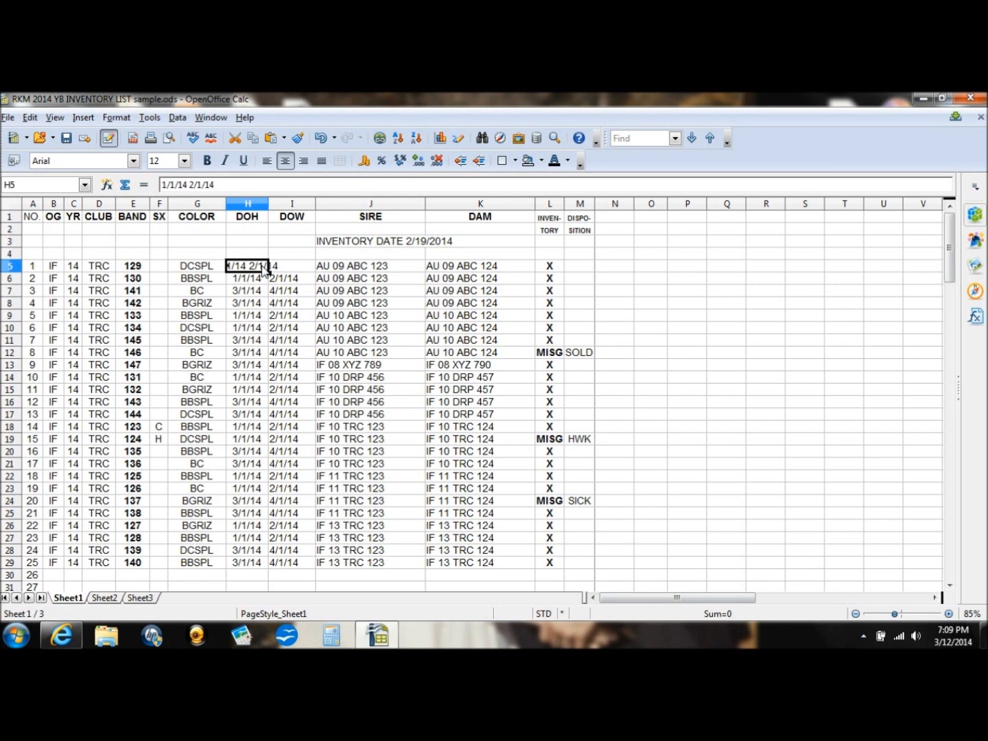
key(BackSpace)
text(1/1/14)
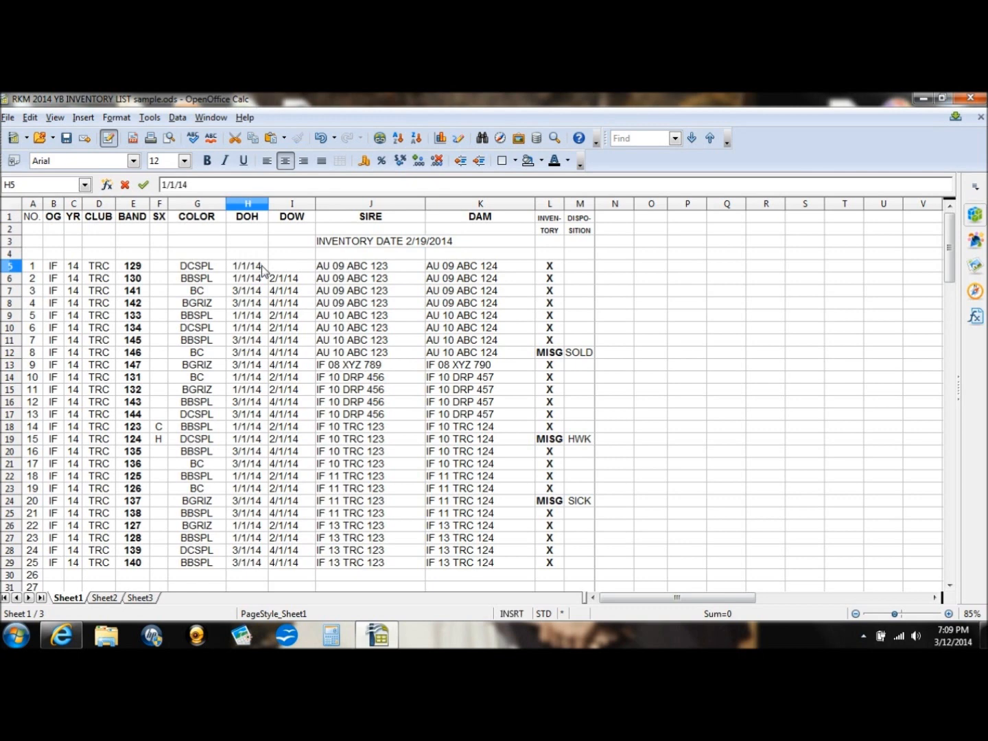
key(Tab)
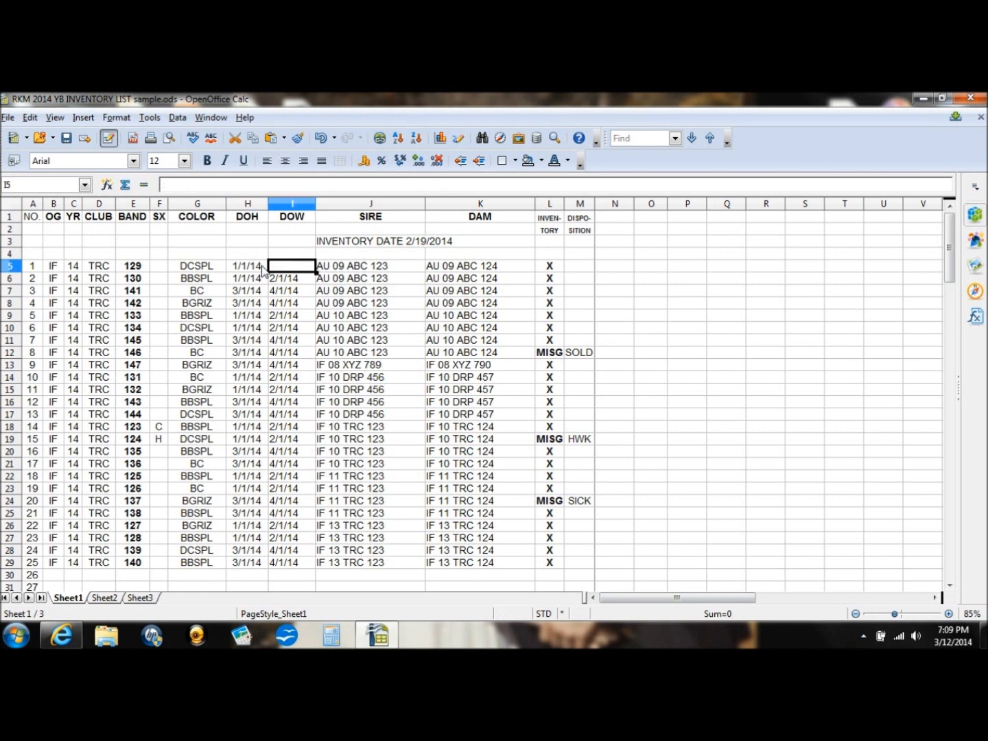
key(F2)
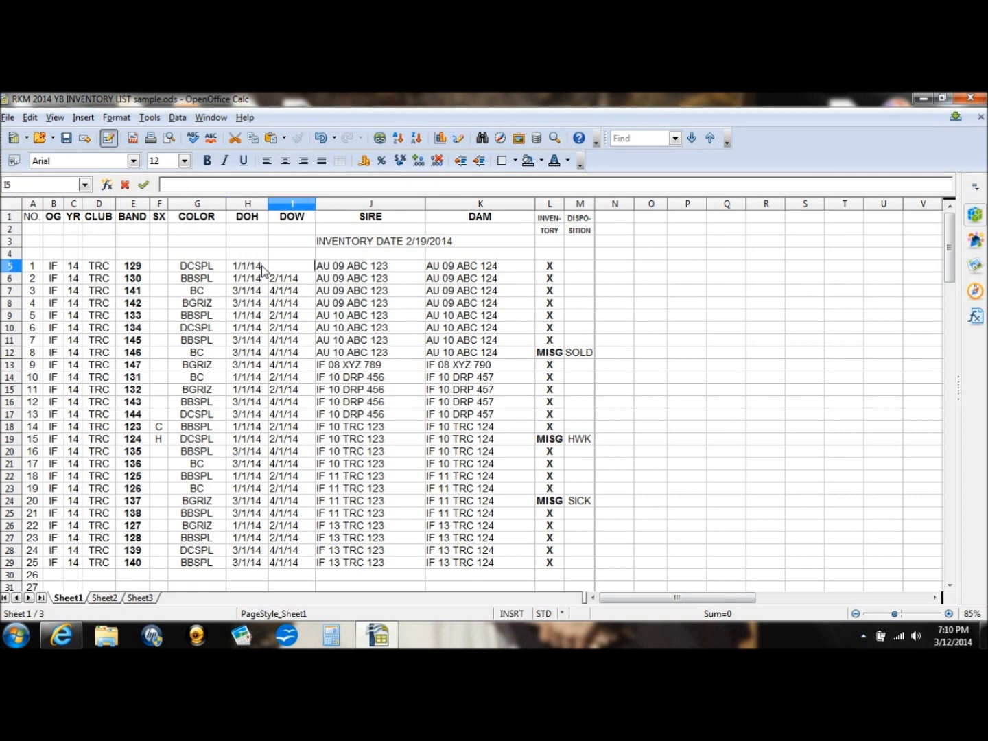
text(2/1/)
key(Return)
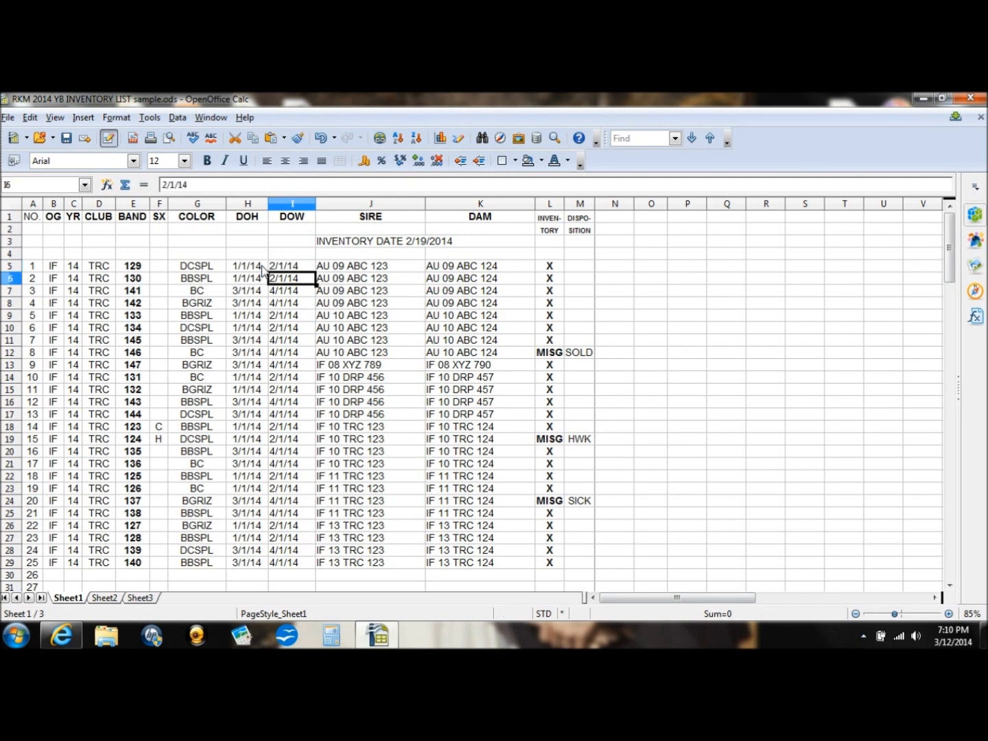
key(Down)
key(Right)
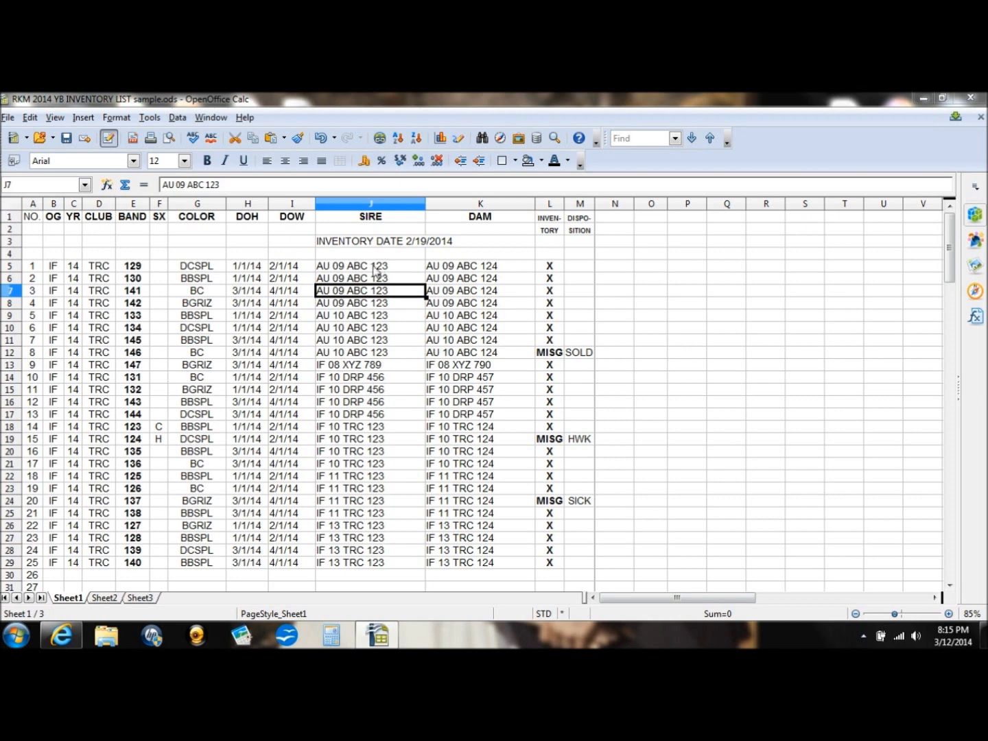
click(371, 268)
click(372, 280)
click(371, 294)
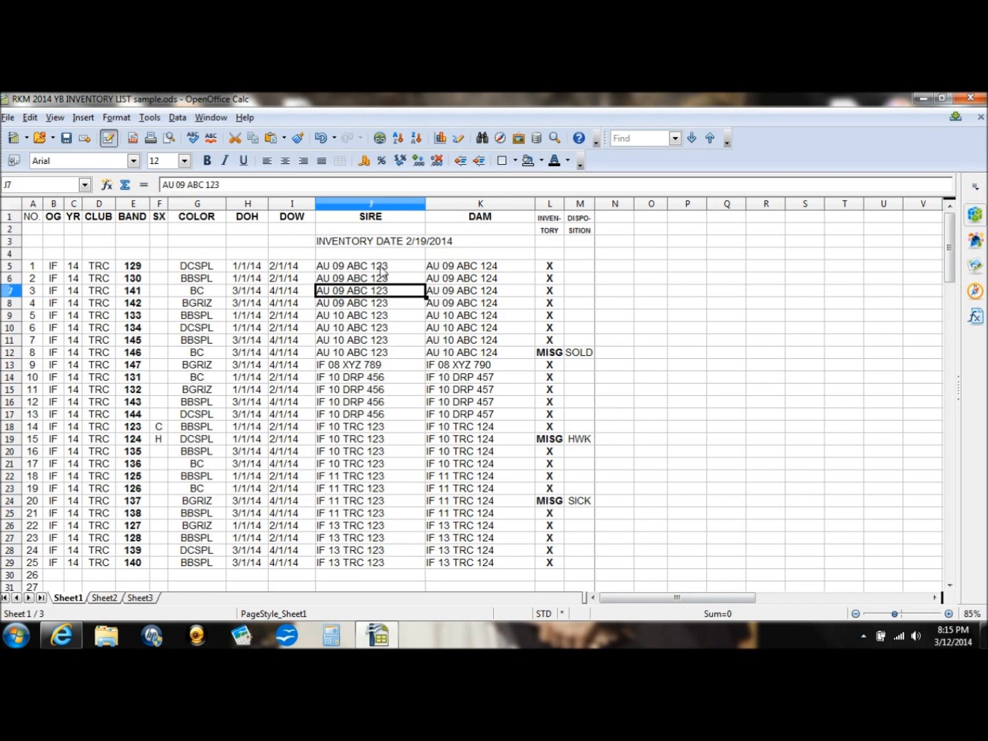
Step: Insert a document hyperlink in sire cell J5 that points to the picture AU03TULSA223 in the BREEDER PICS folder
click(365, 269)
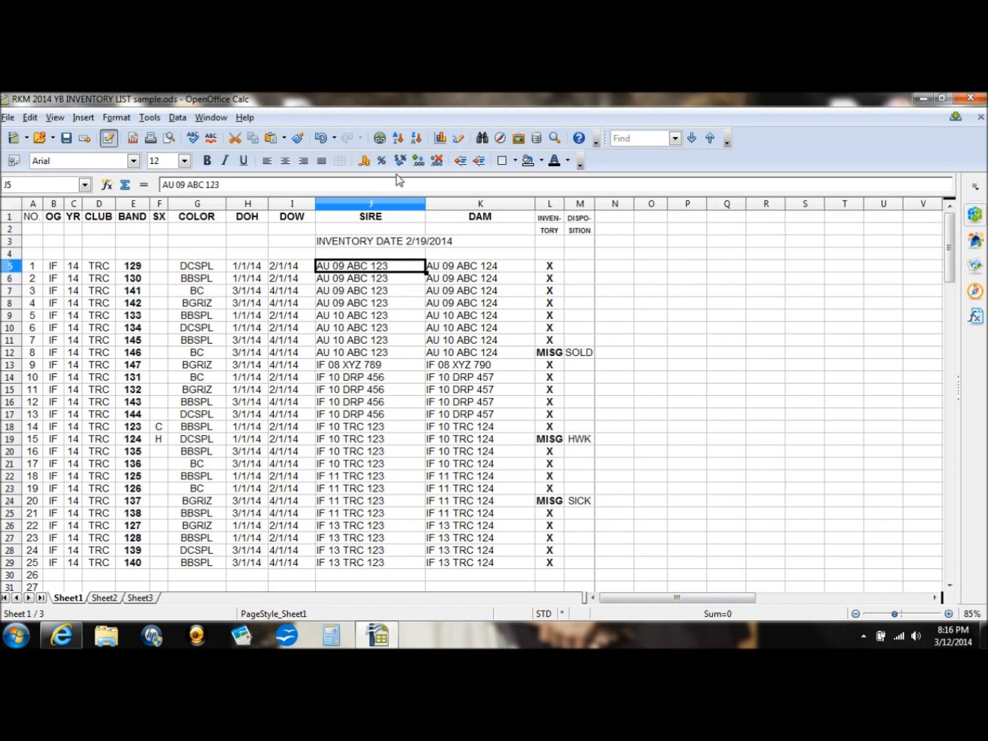
click(380, 140)
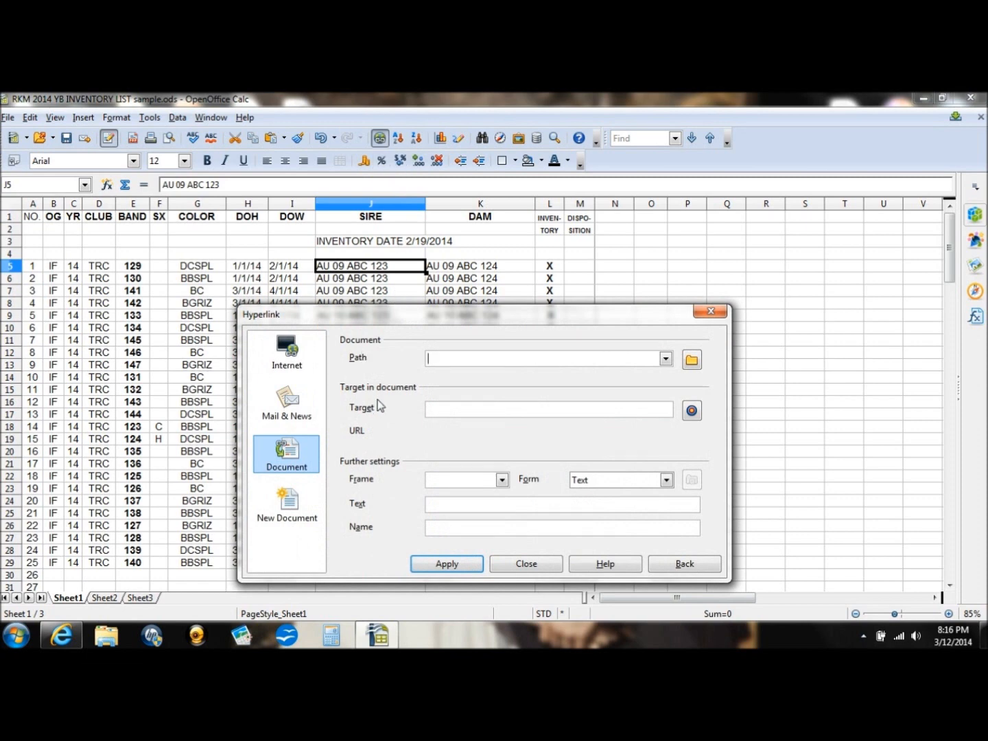
click(293, 359)
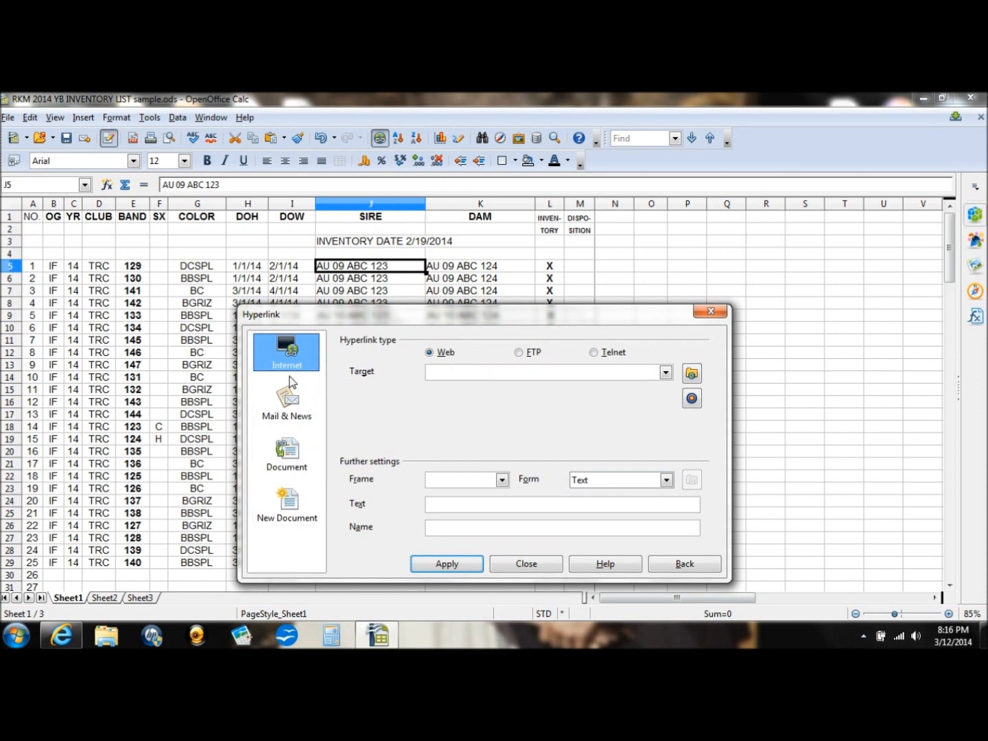
click(292, 460)
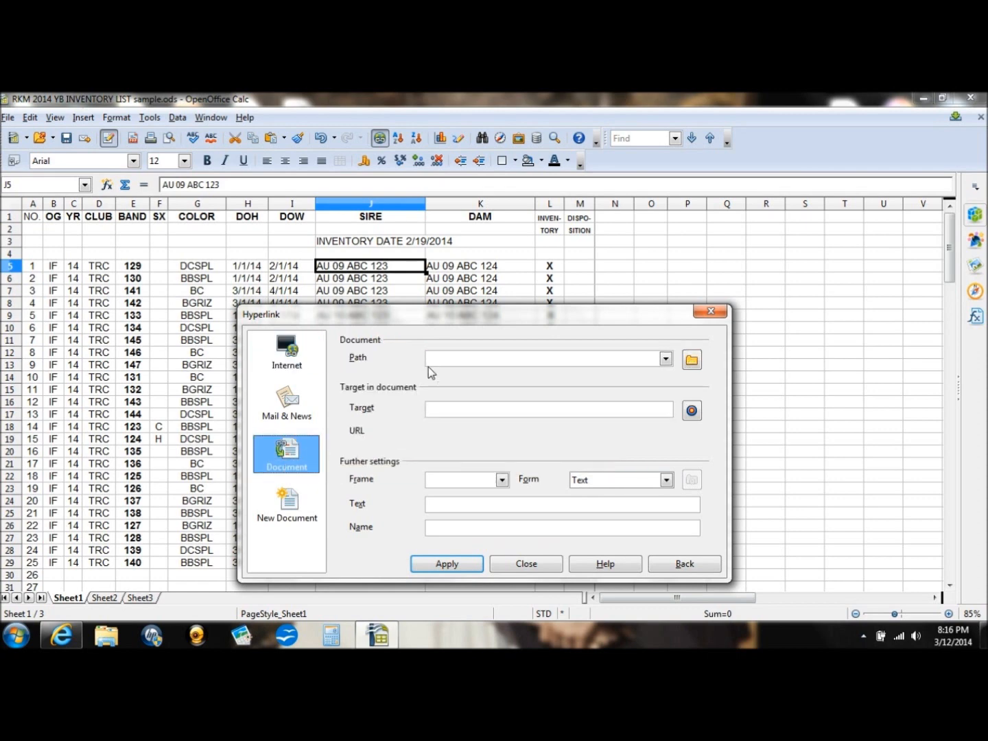
click(693, 363)
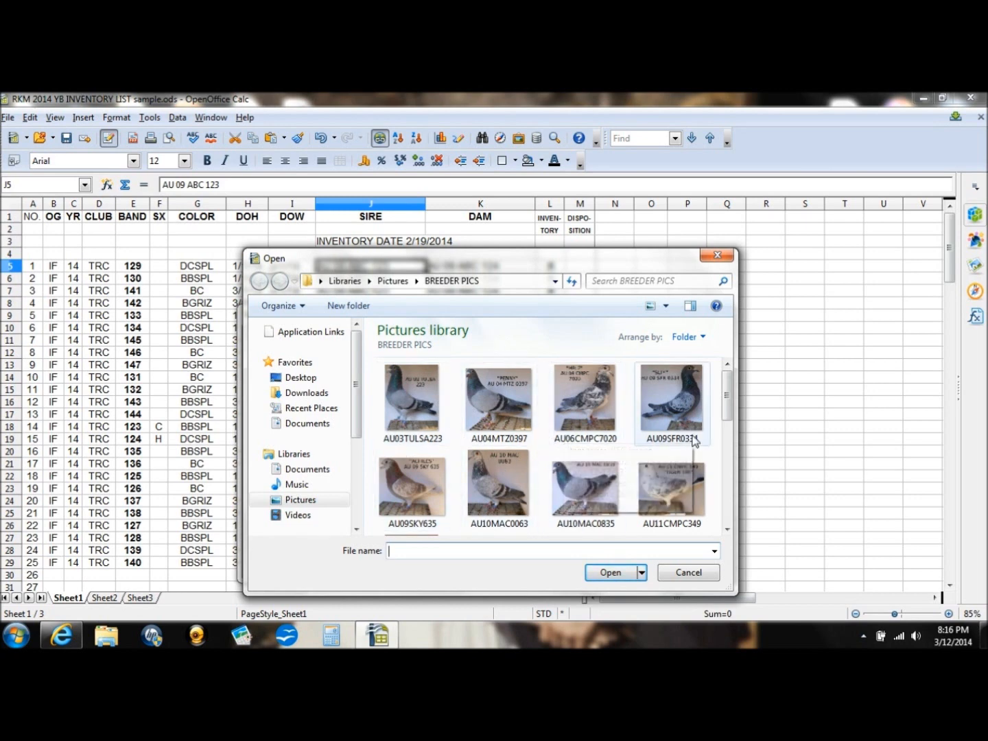
mouse_move(728, 412)
mouse_down()
mouse_move(728, 439)
mouse_move(727, 398)
mouse_up()
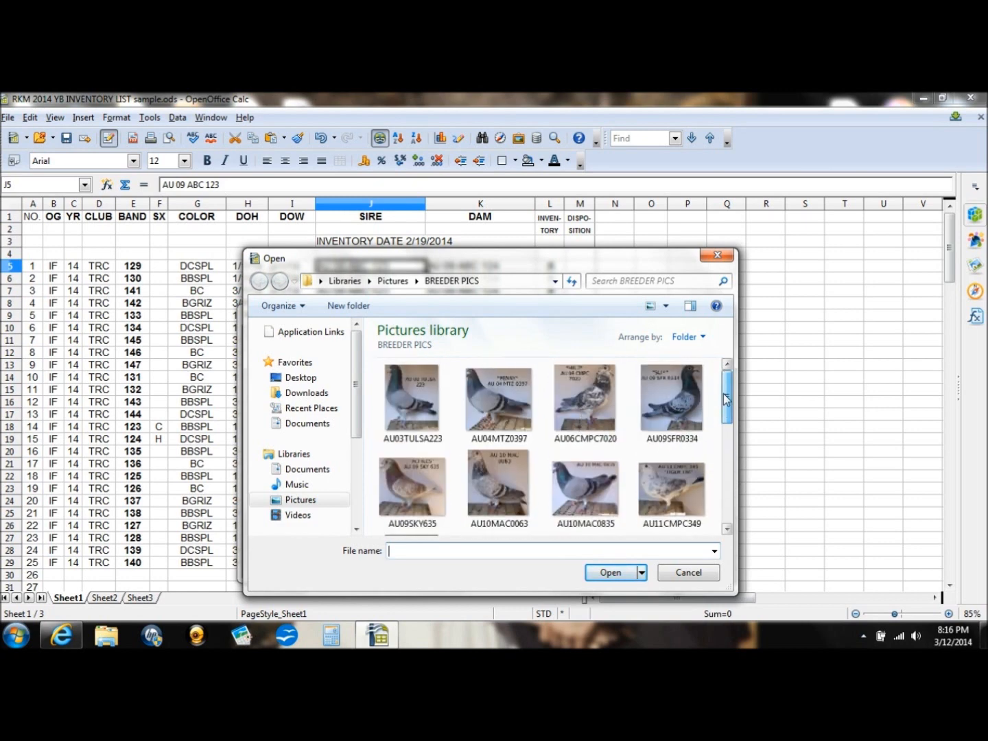
click(426, 406)
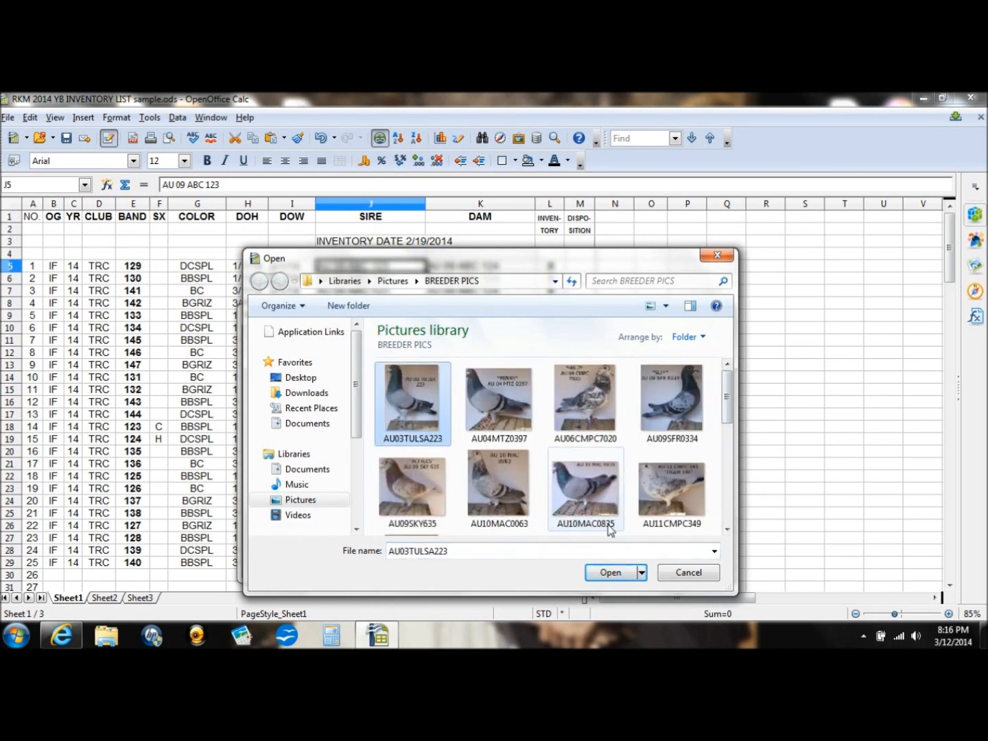
click(604, 573)
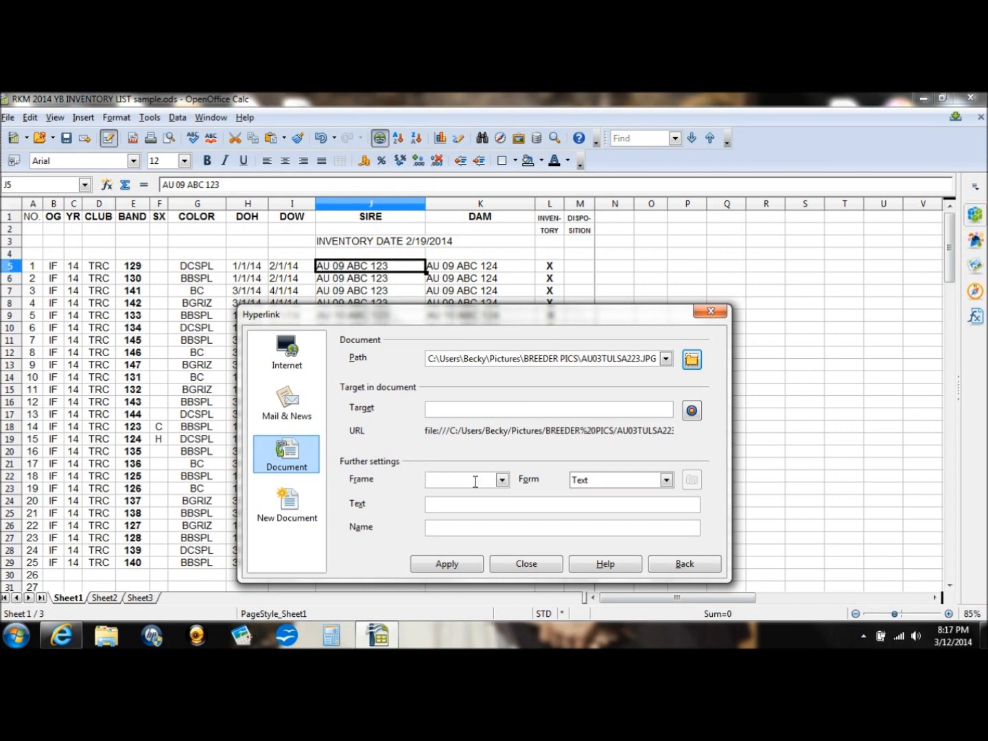
click(460, 568)
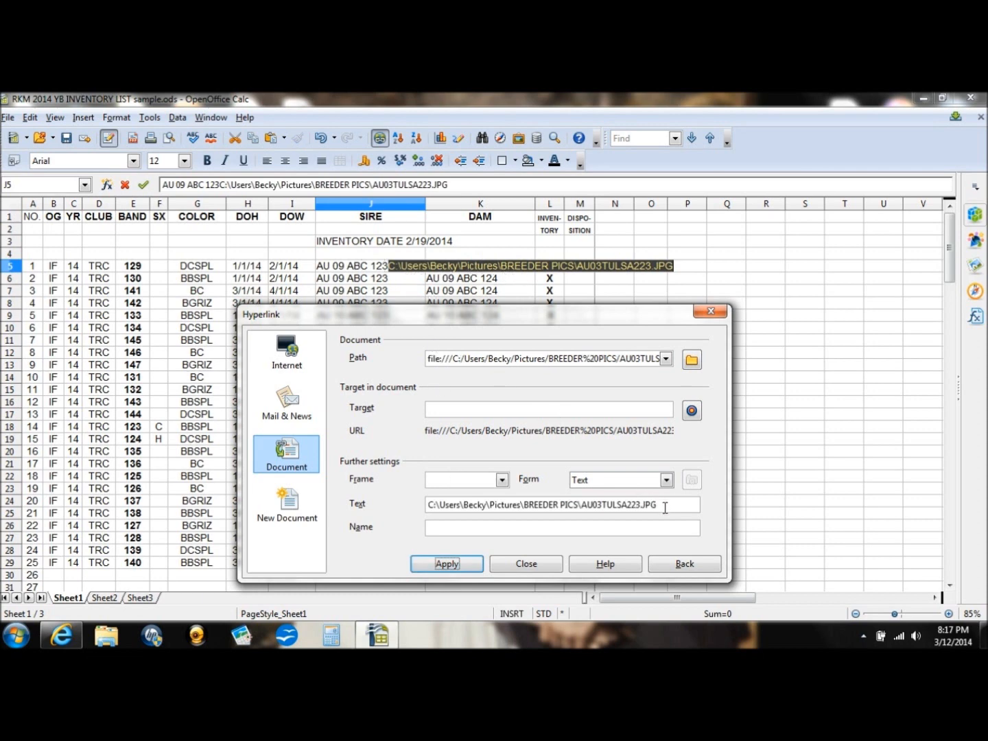
Step: Set the hyperlink's display text to AU 09 ABC 123, apply it and close the hyperlink settings
drag(658, 506, 425, 515)
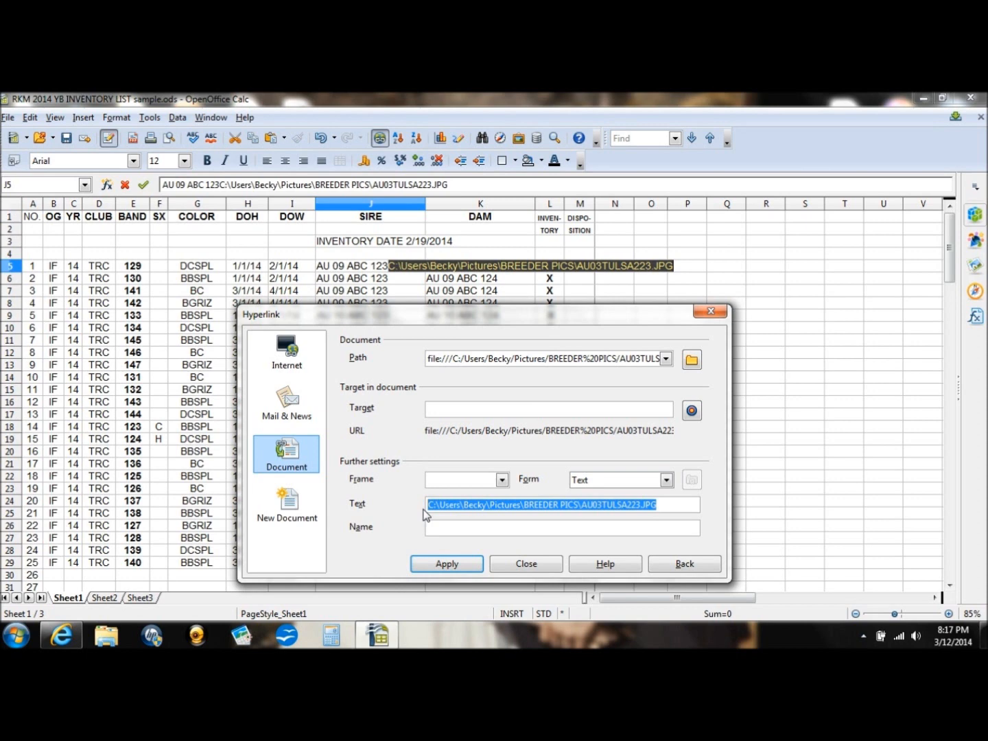
text(AU )
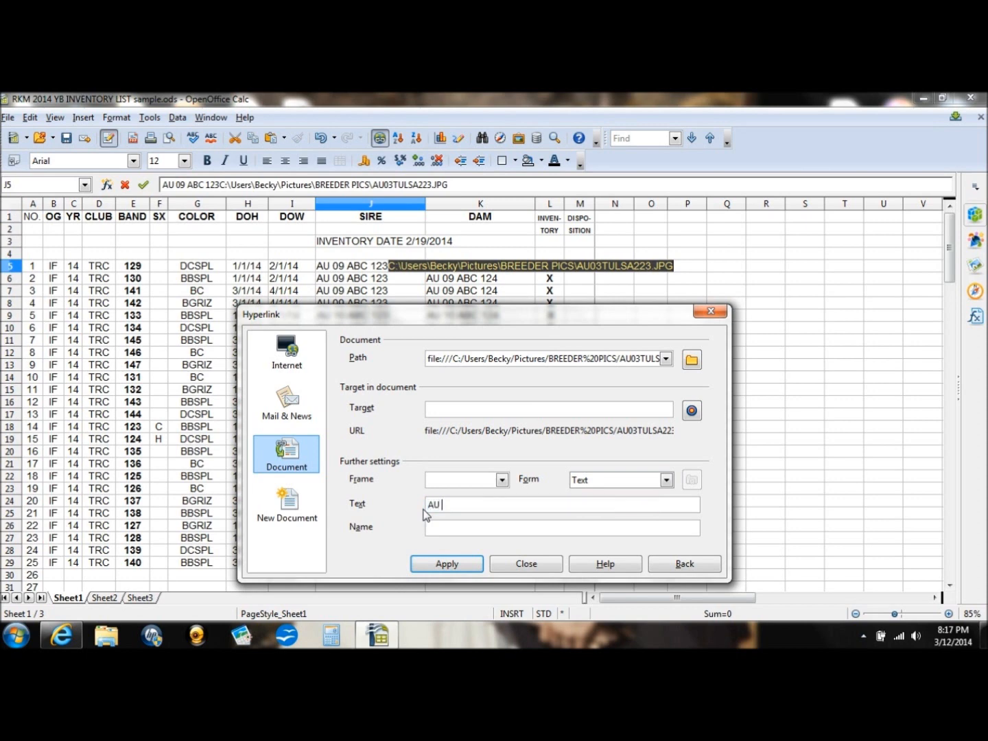
text(09 ABC 123)
click(456, 565)
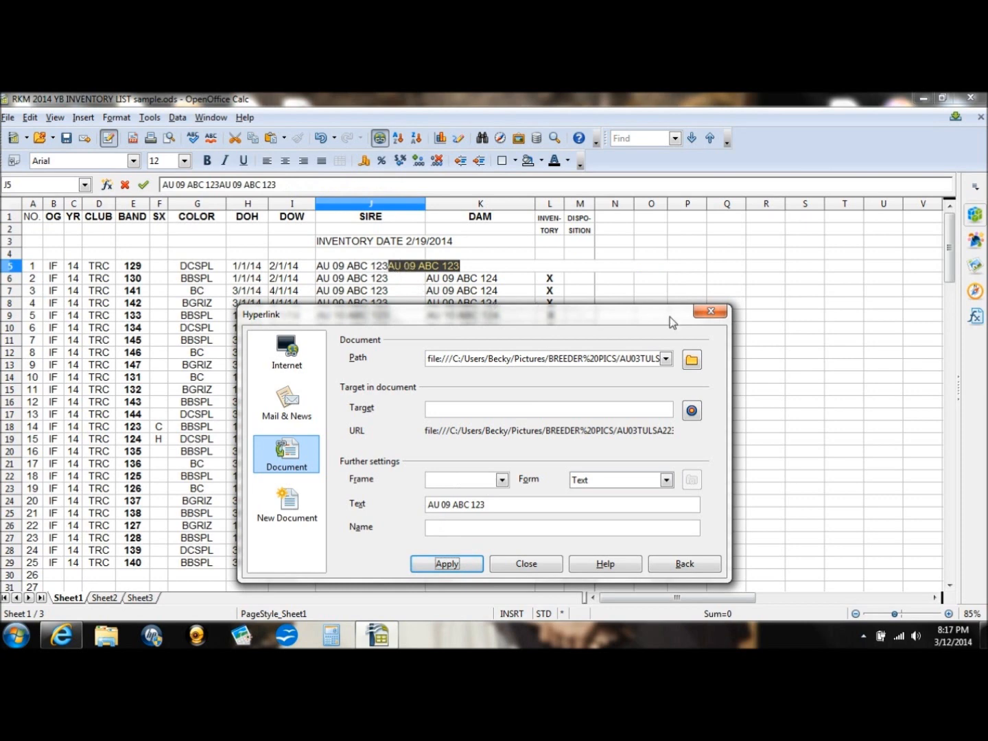
click(710, 312)
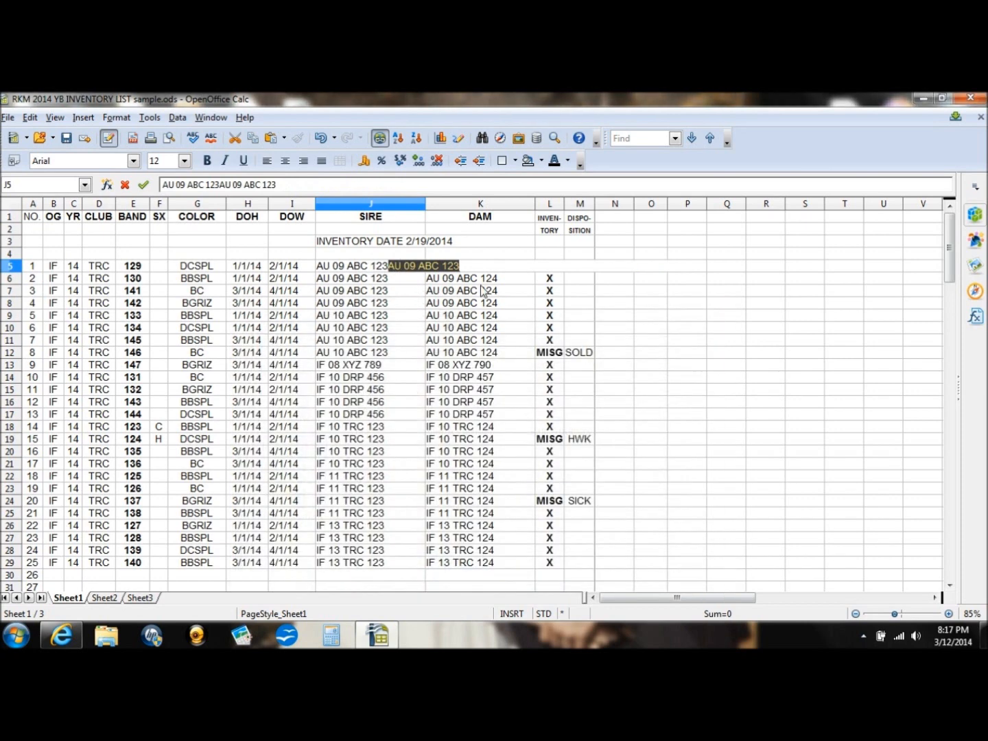
Step: Delete the original plain text in J5 so that only the AU 09 ABC 123 hyperlink is left
click(387, 268)
key(BackSpace)
key(BackSpace)
key(BackSpace)
key(BackSpace)
key(BackSpace)
key(BackSpace)
key(BackSpace)
key(BackSpace)
key(BackSpace)
key(BackSpace)
key(BackSpace)
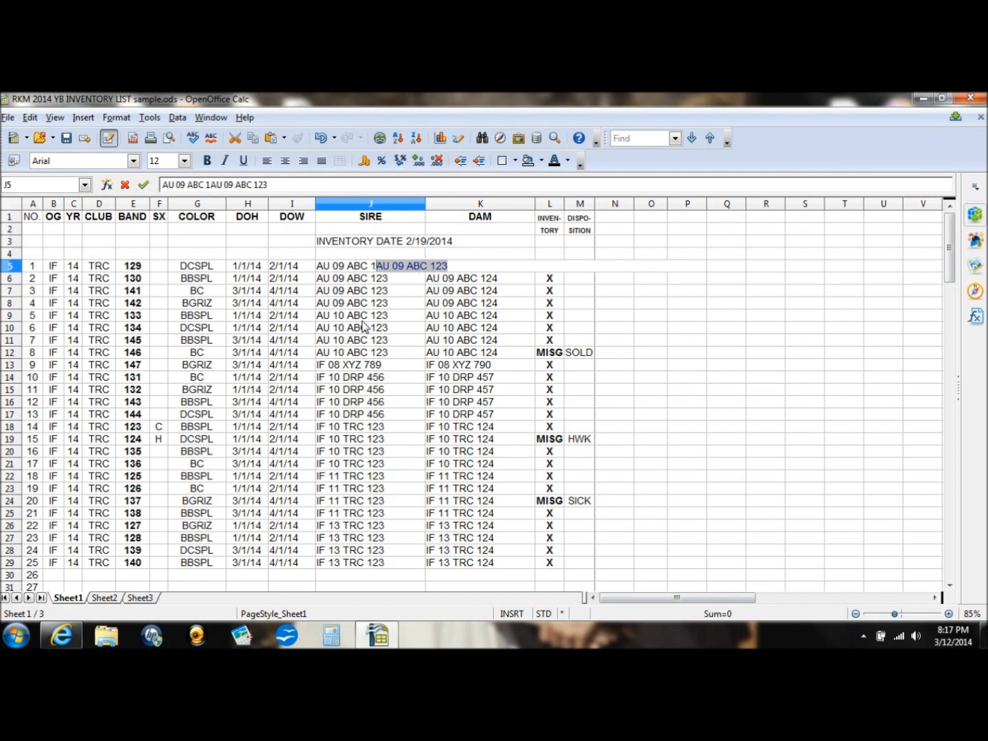
key(BackSpace)
key(BackSpace)
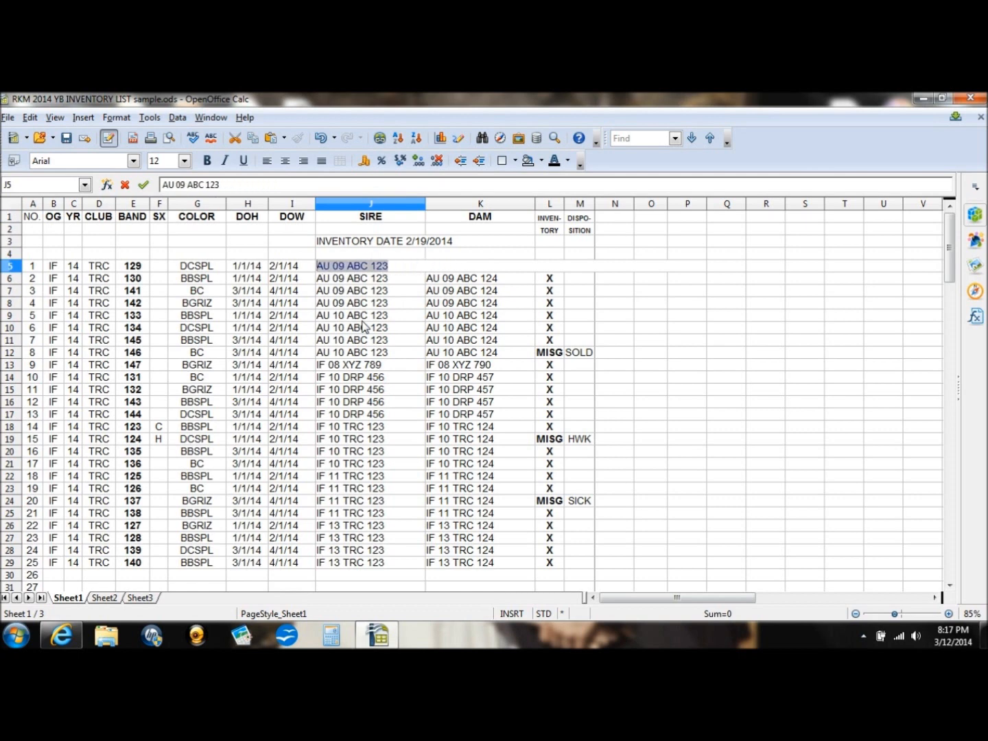
key(Return)
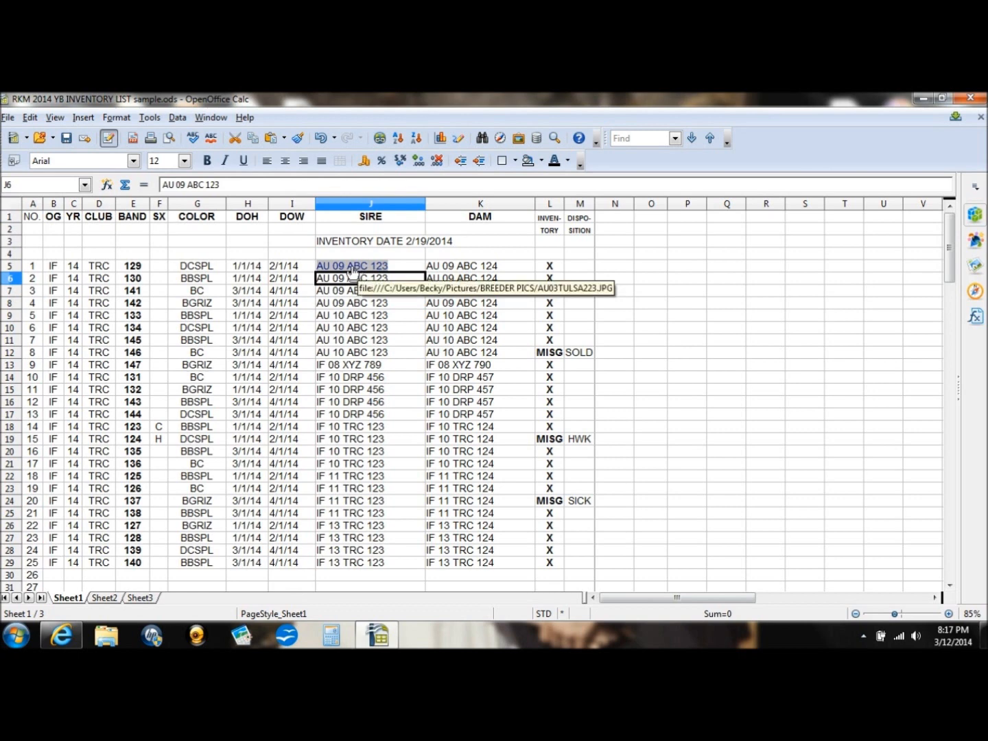
Step: Follow the hyperlink in J5 to view the linked pigeon picture, and close the picture viewer
click(351, 270)
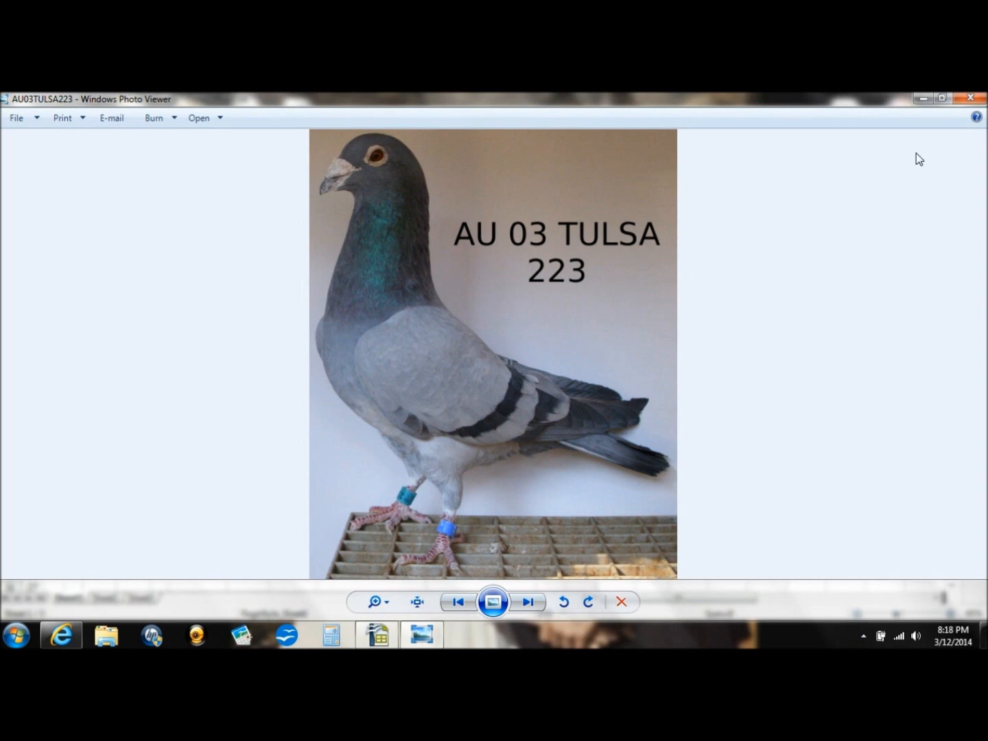
click(972, 99)
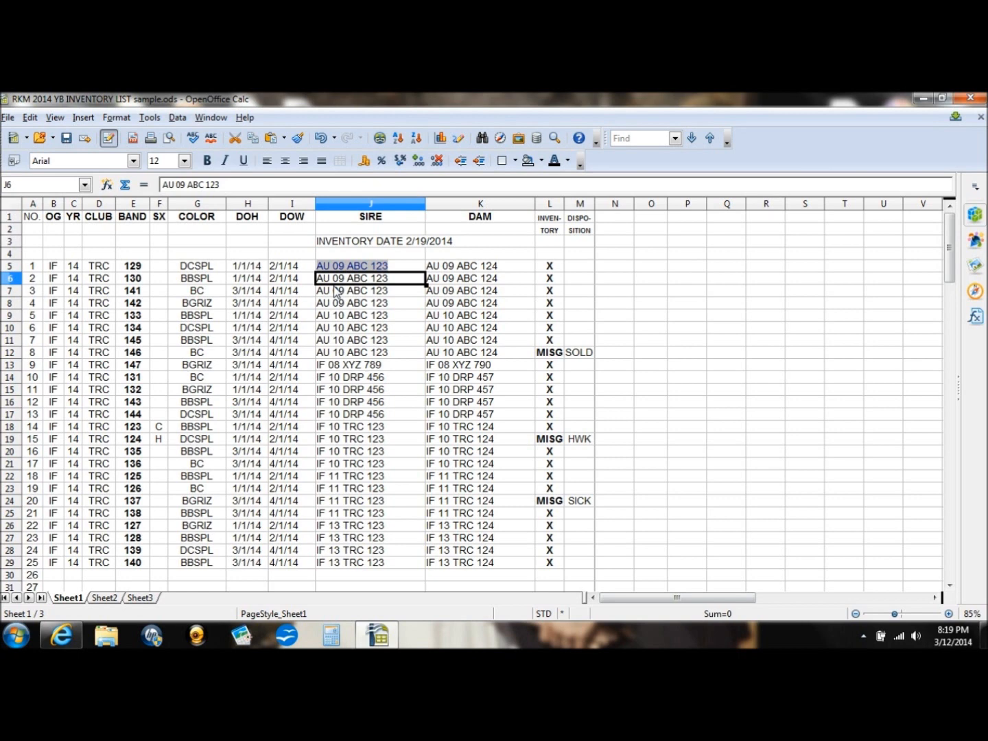
key(Down)
key(Up)
key(Down)
key(Down)
key(Down)
key(Down)
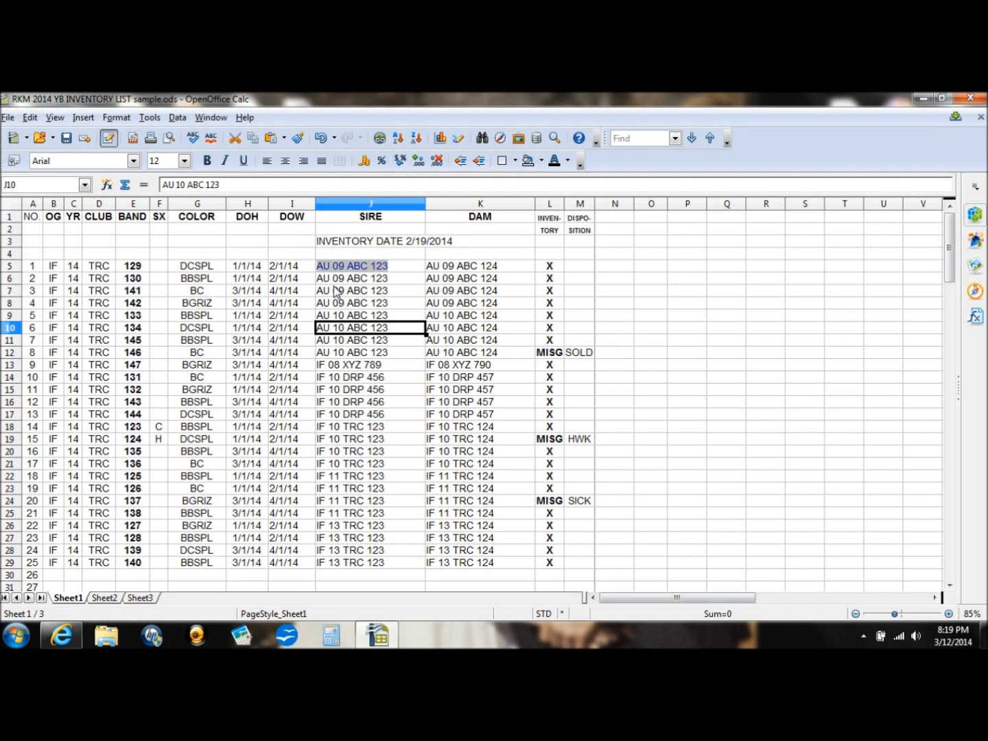
key(Up)
key(Up)
key(Up)
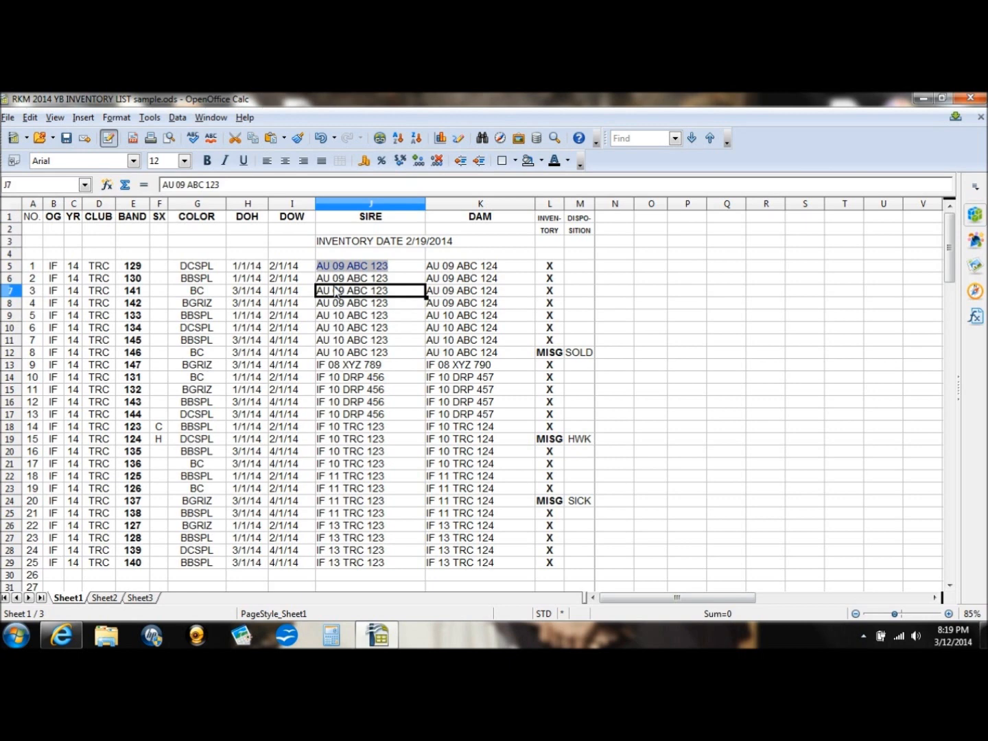
key(Up)
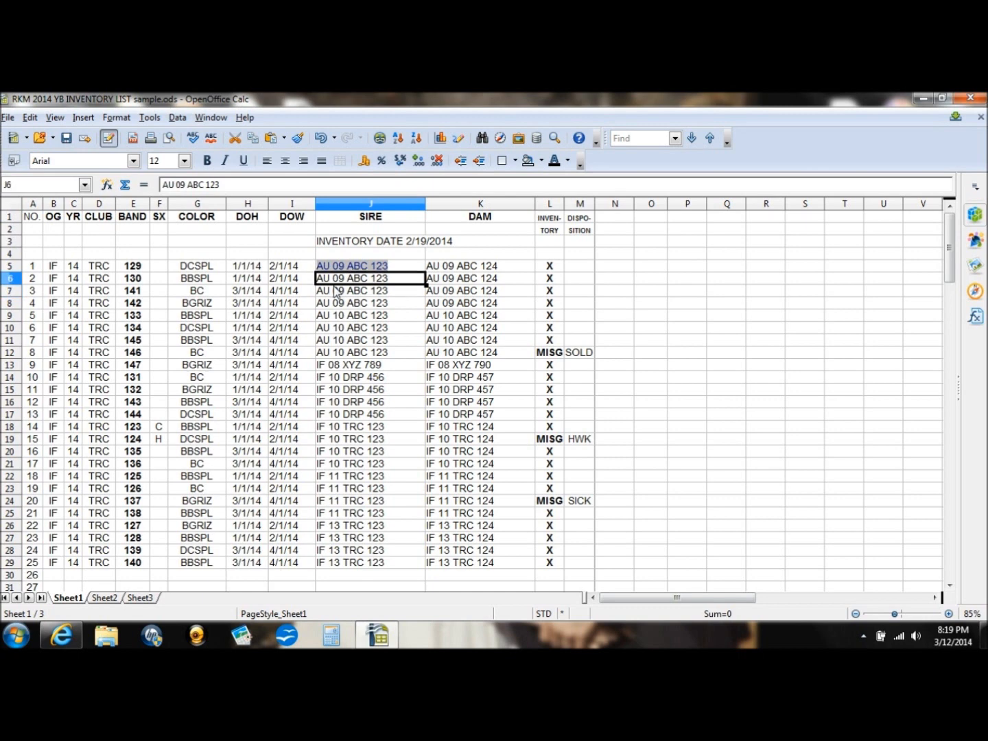
key(Up)
key(Down)
key(Down)
key(Down)
key(Down)
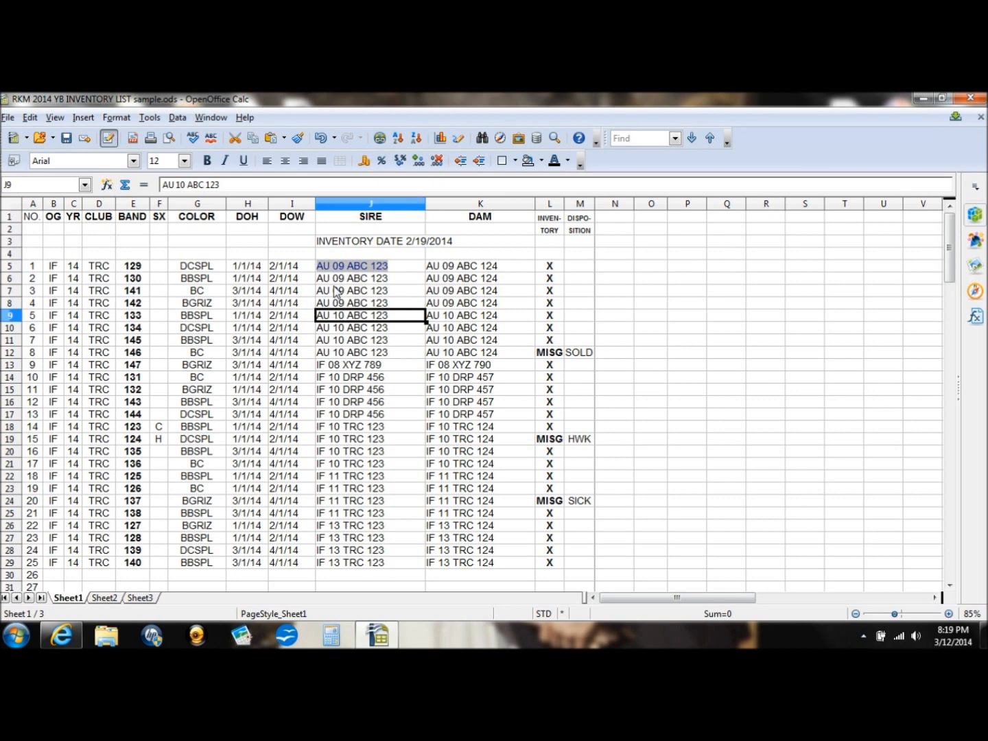
key(Up)
key(Up)
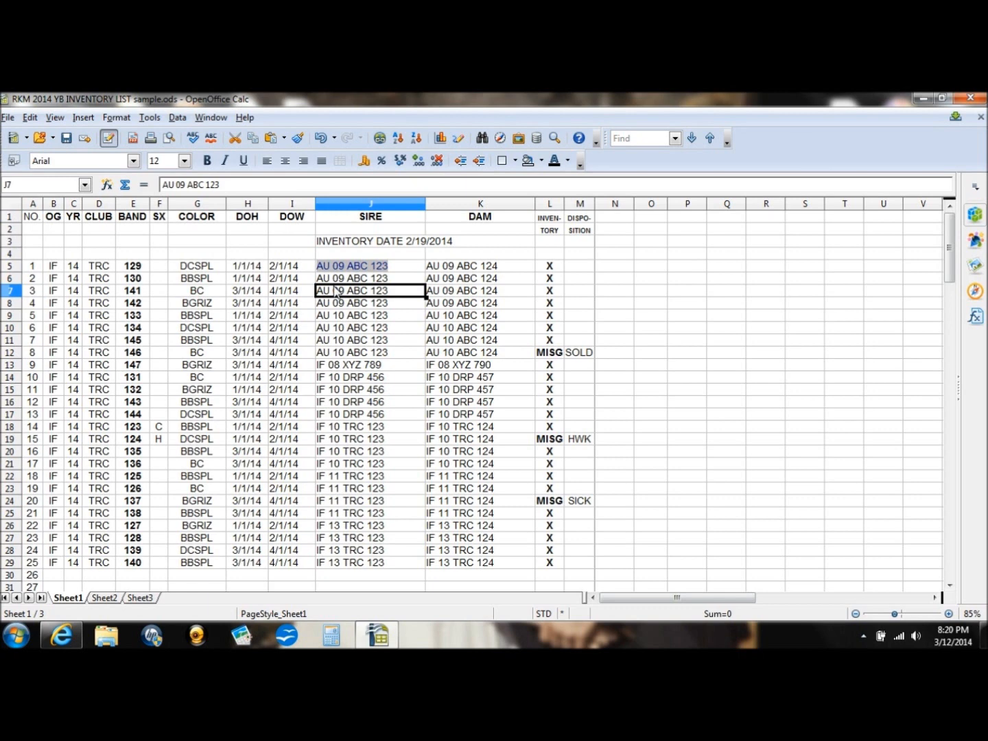
key(Up)
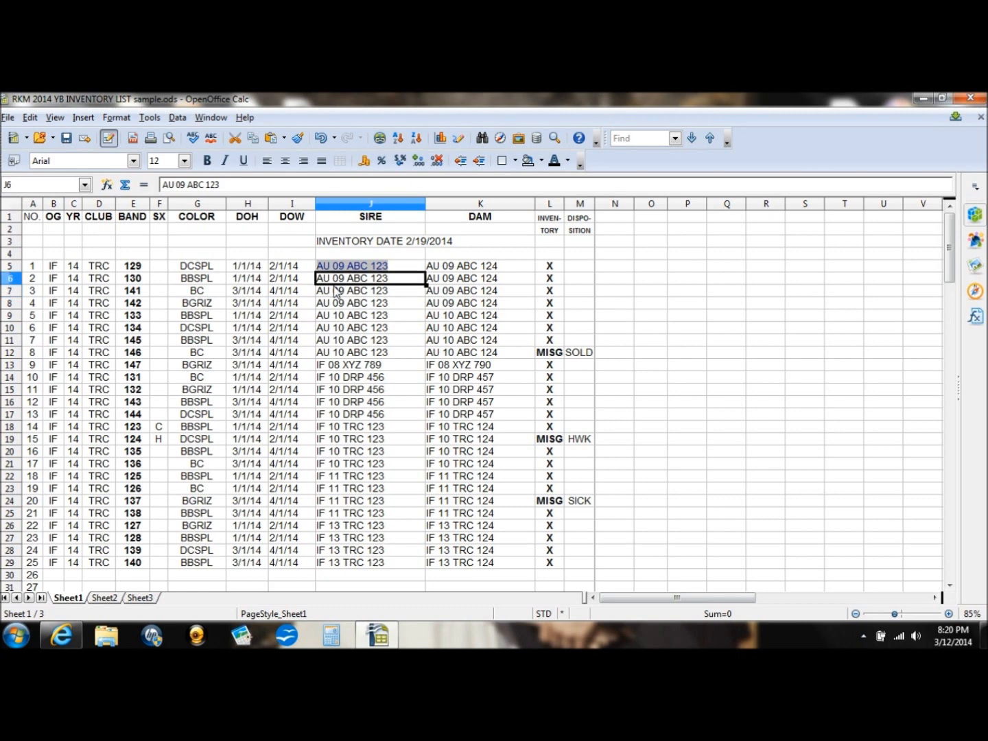
Step: Copy the hyperlinked sire cell J5 over the other AU 09 ABC 123 sire cells J6:J8, overwriting their existing data
key(Up)
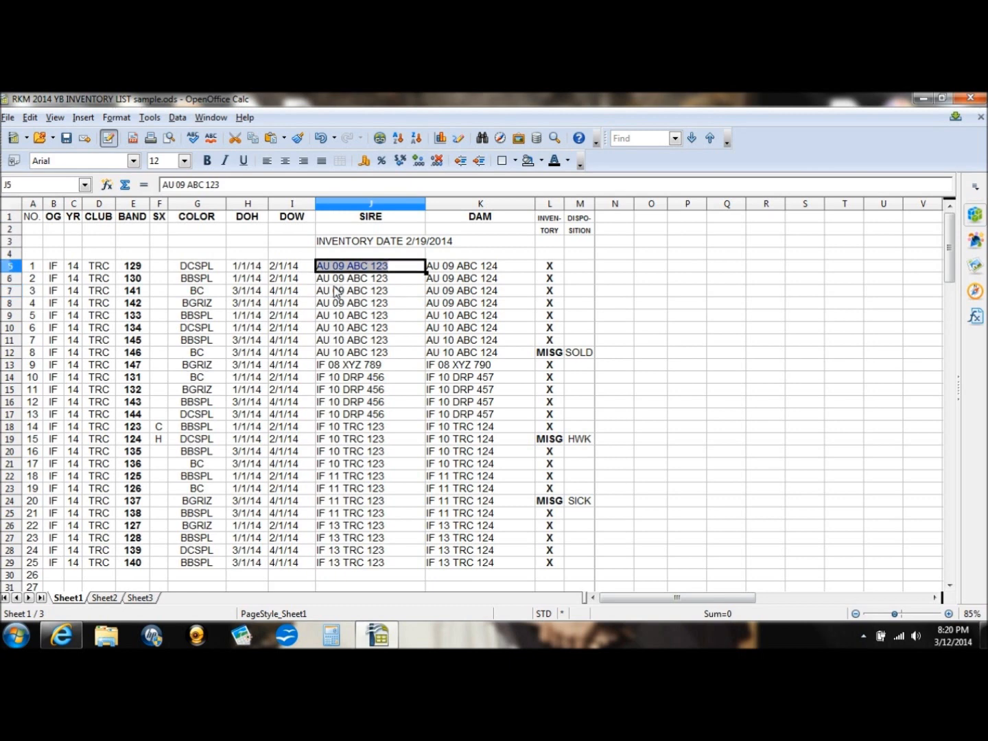
key(Down)
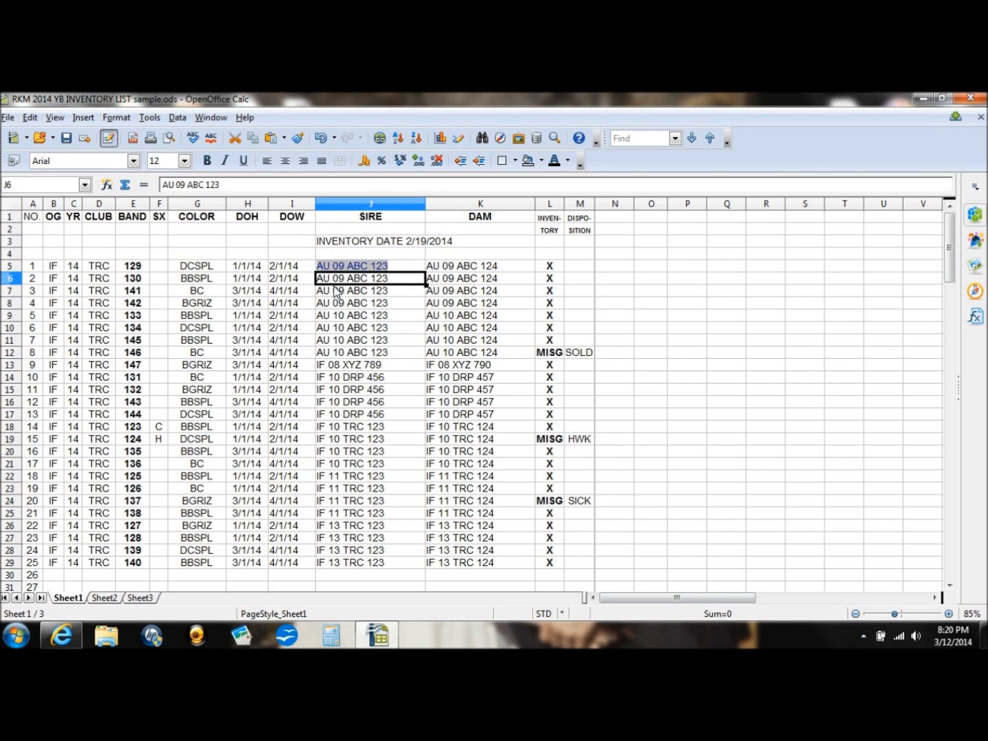
key(ctrl+v)
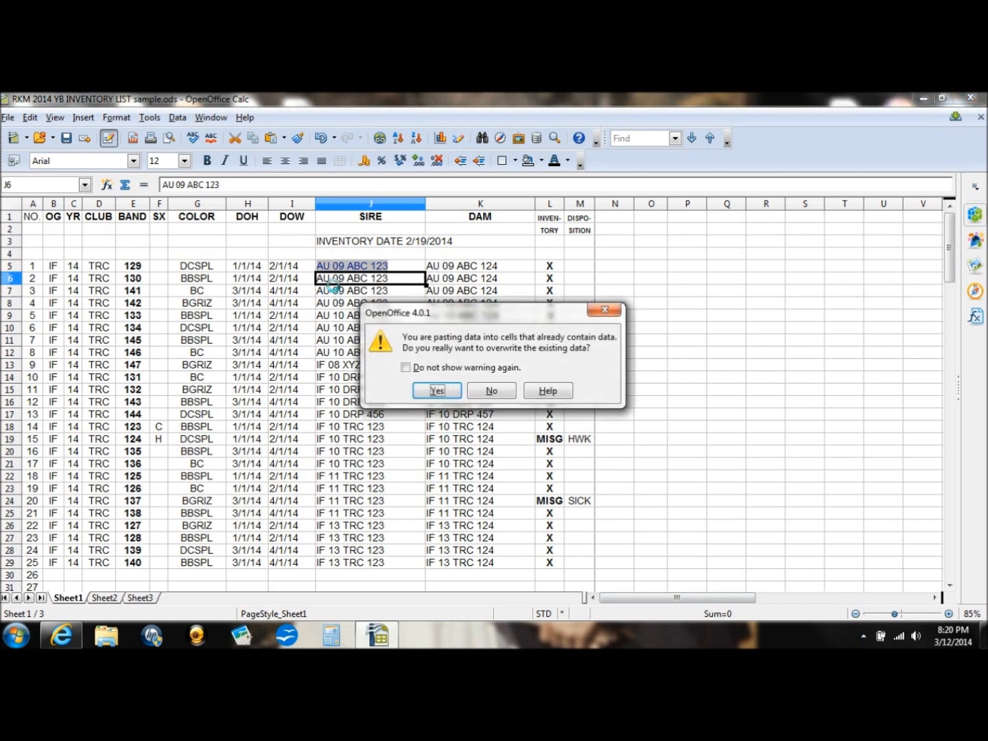
click(451, 393)
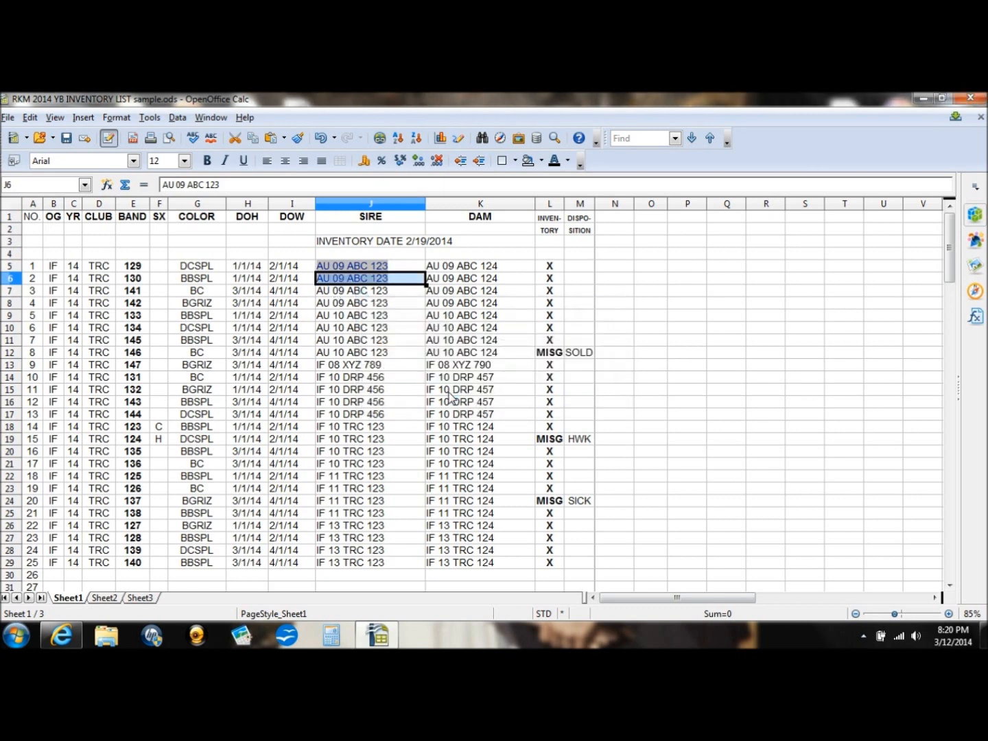
click(363, 293)
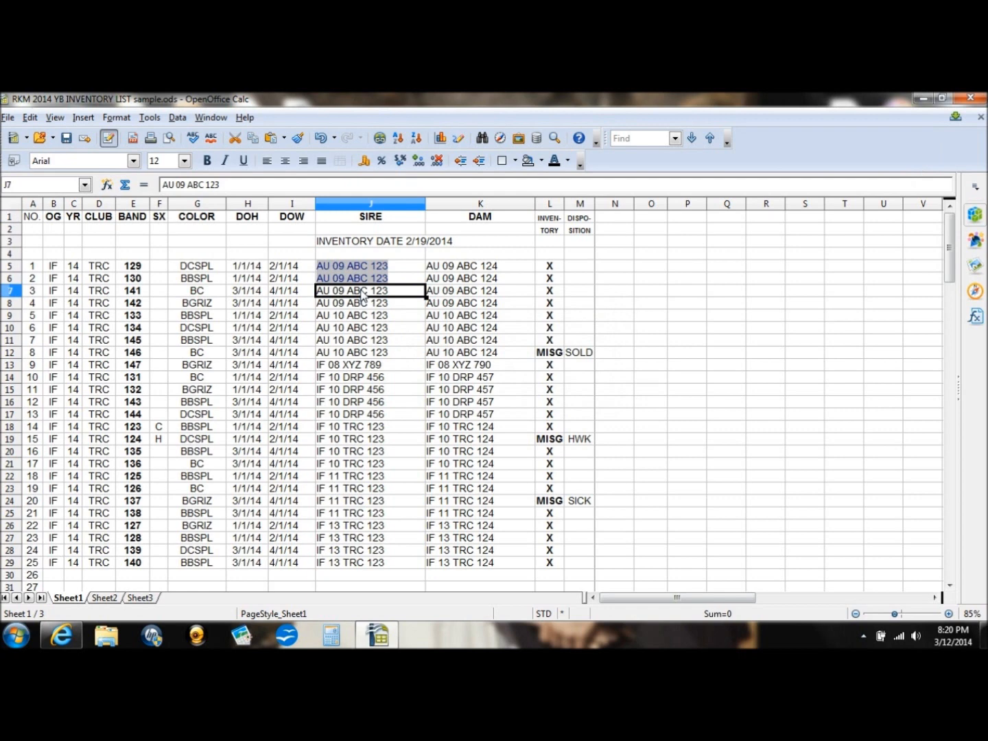
key(shift+Down)
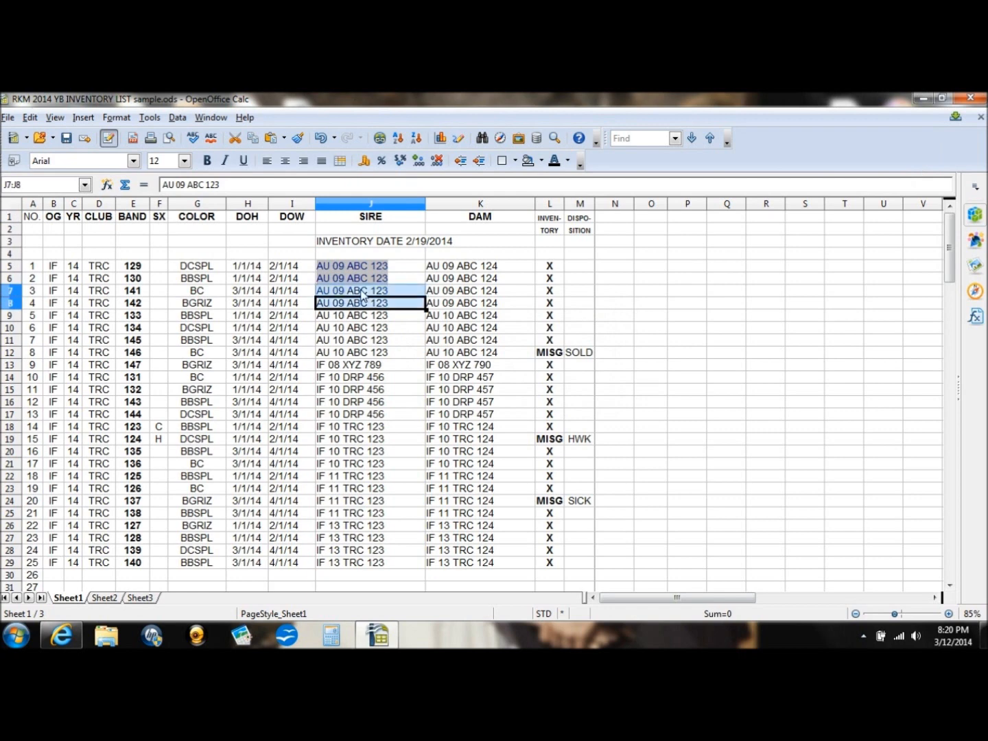
key(ctrl+v)
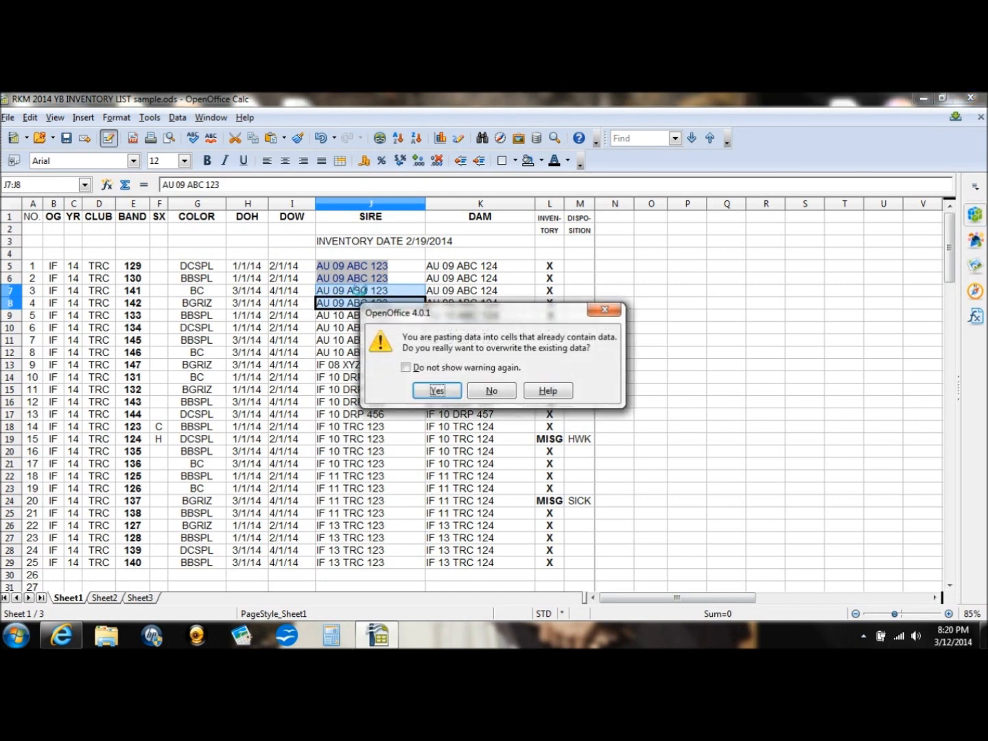
click(442, 391)
Step: Open the linked pigeon picture from one of the AU 09 ABC 123 sire hyperlinks
click(371, 330)
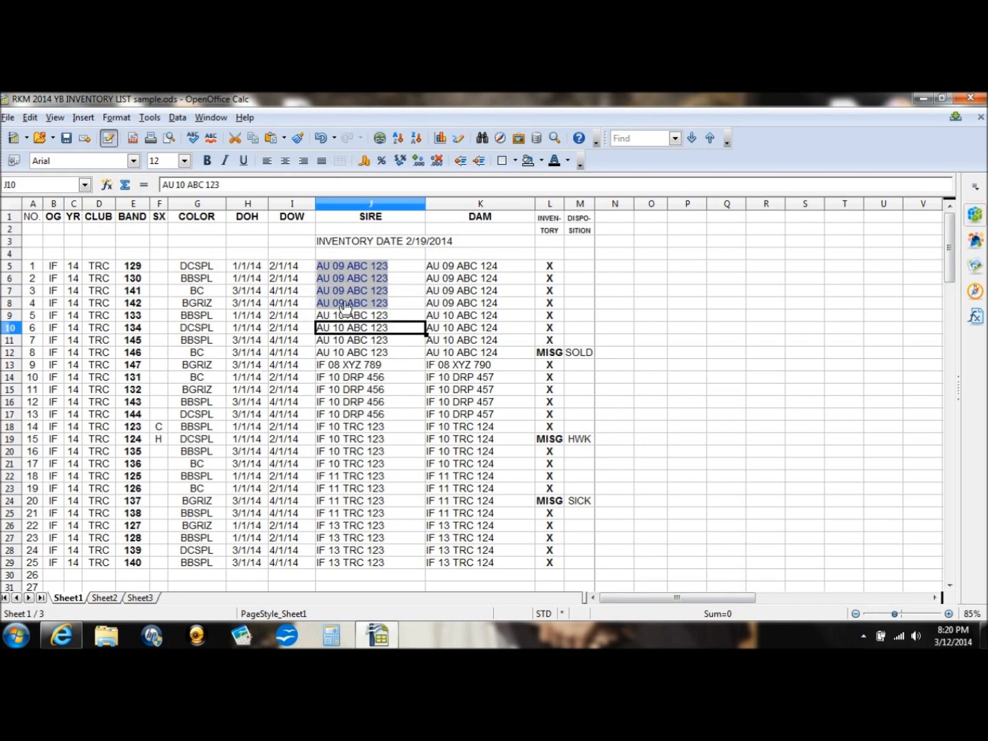
ctrl+click(354, 273)
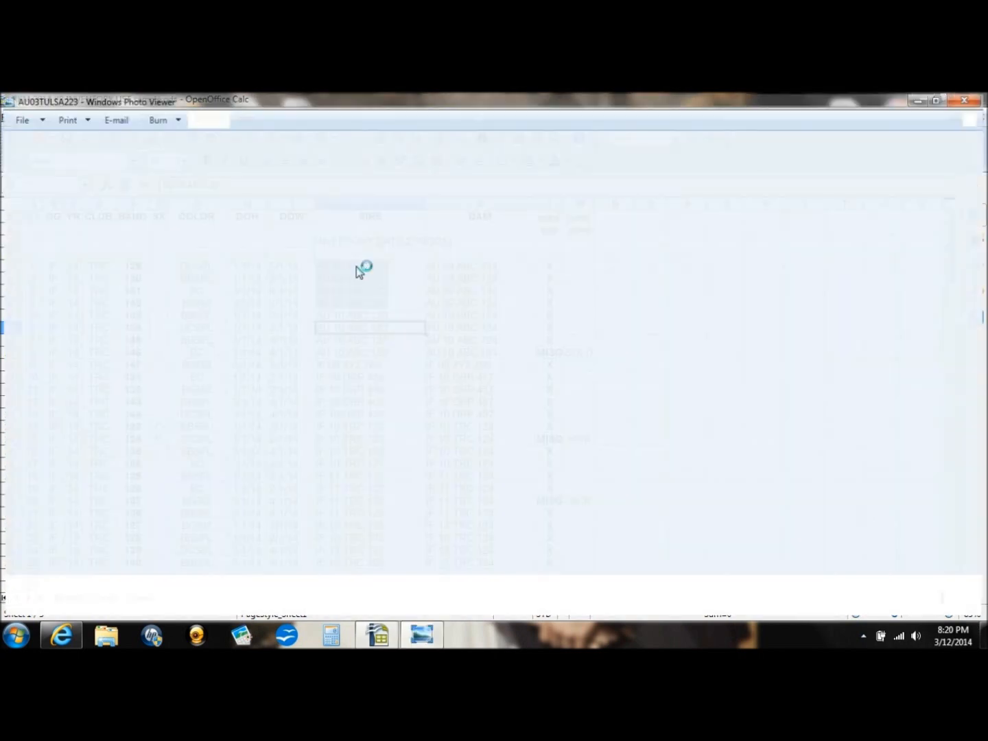
Step: Close the pigeon picture, follow the sire hyperlink in J8 to view its linked picture, and close that picture too
click(970, 98)
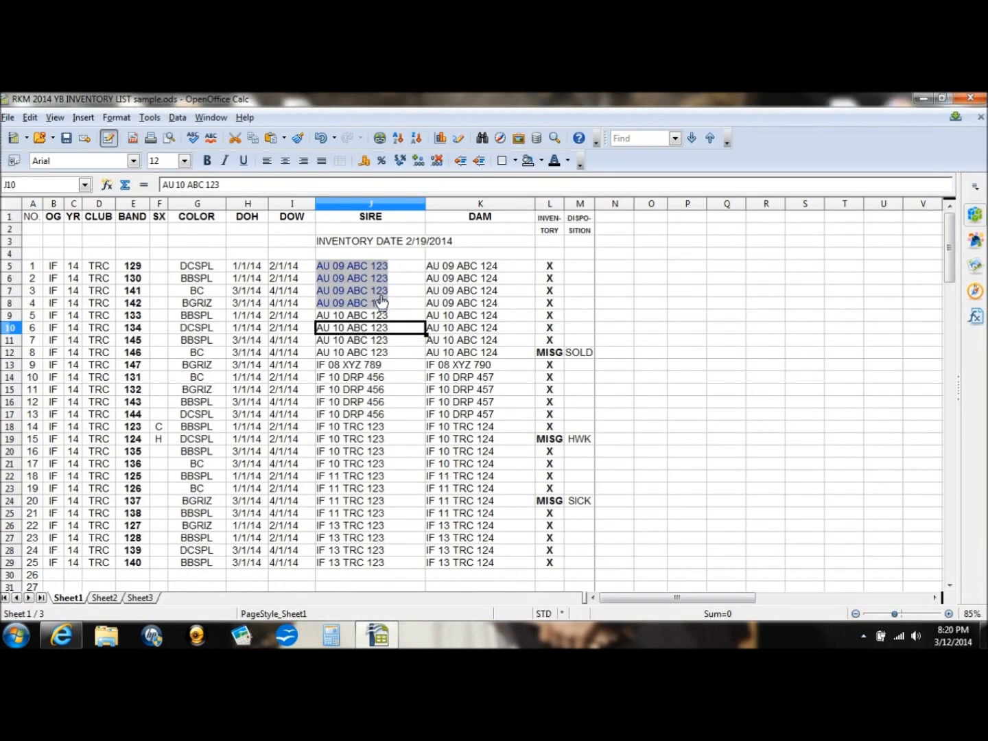
ctrl+click(381, 307)
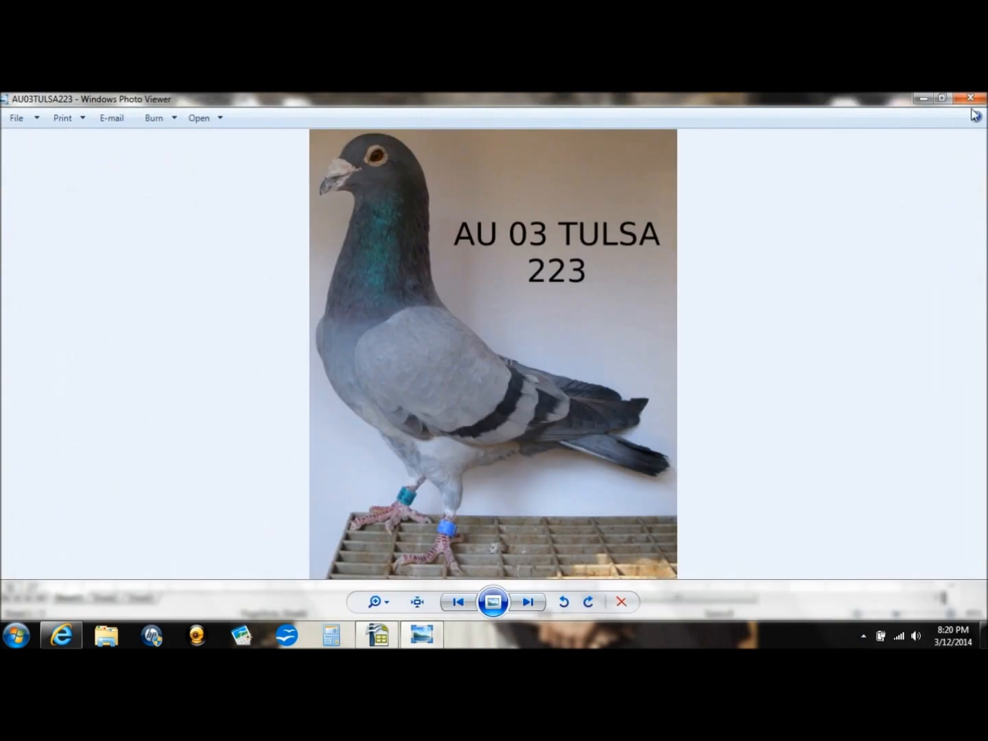
click(971, 99)
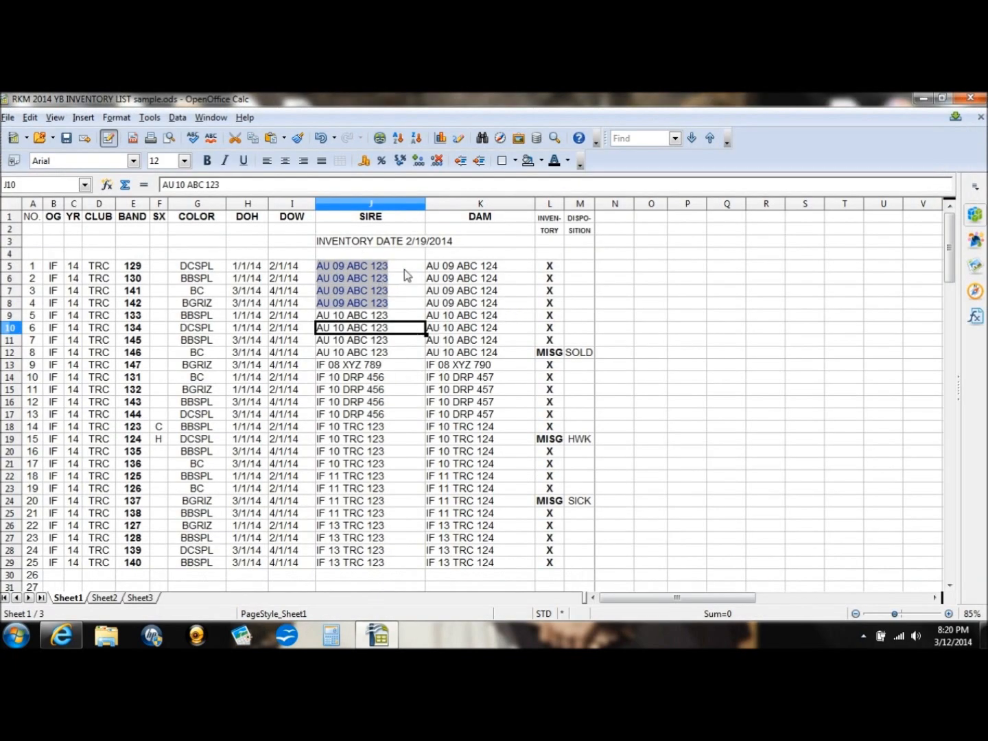
right_click(355, 266)
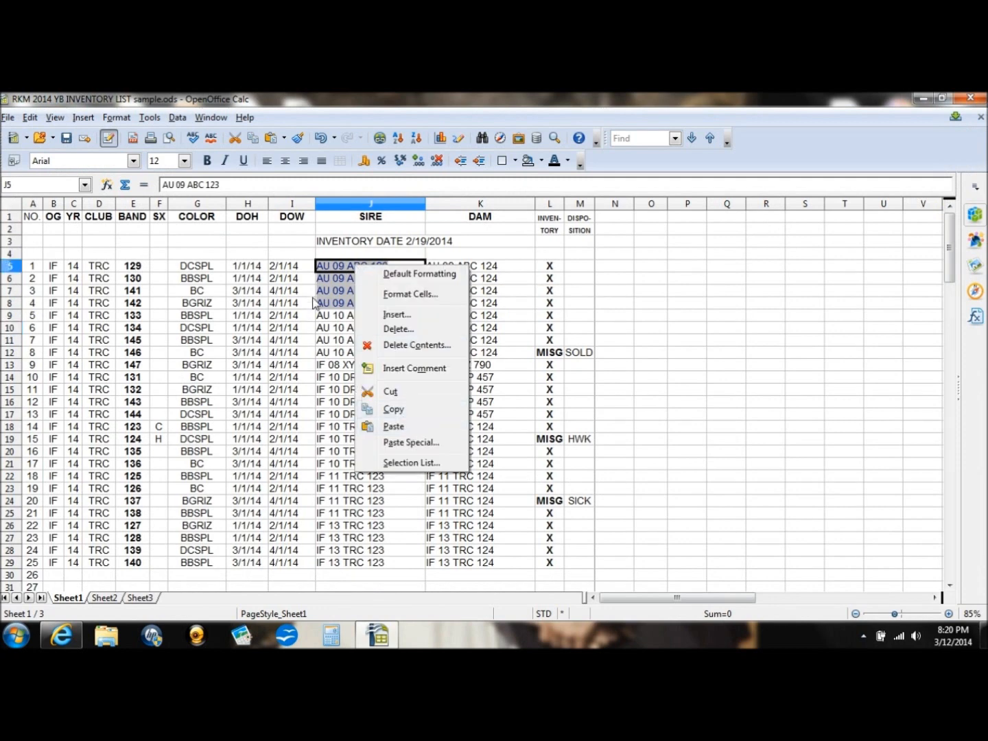
click(331, 330)
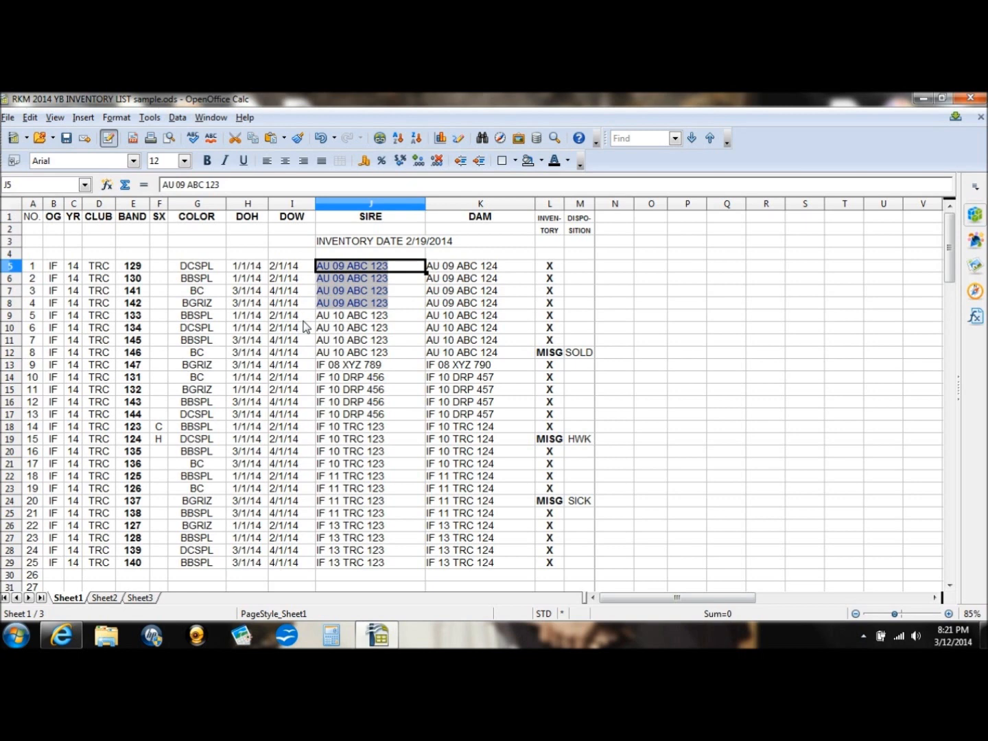
ctrl+click(9, 318)
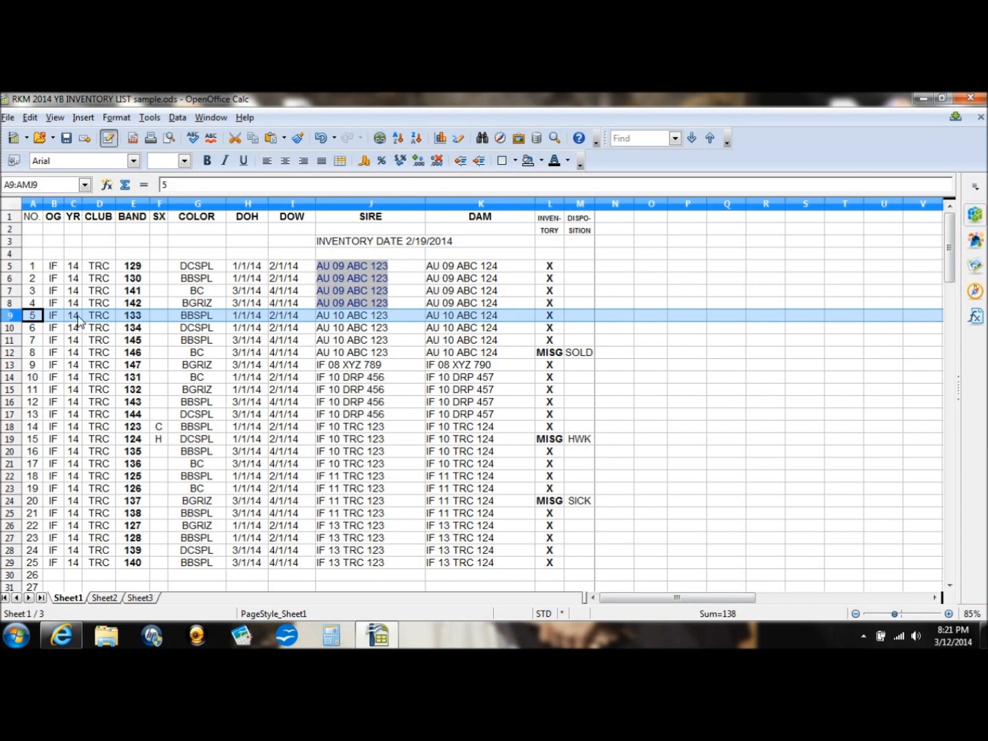
click(39, 319)
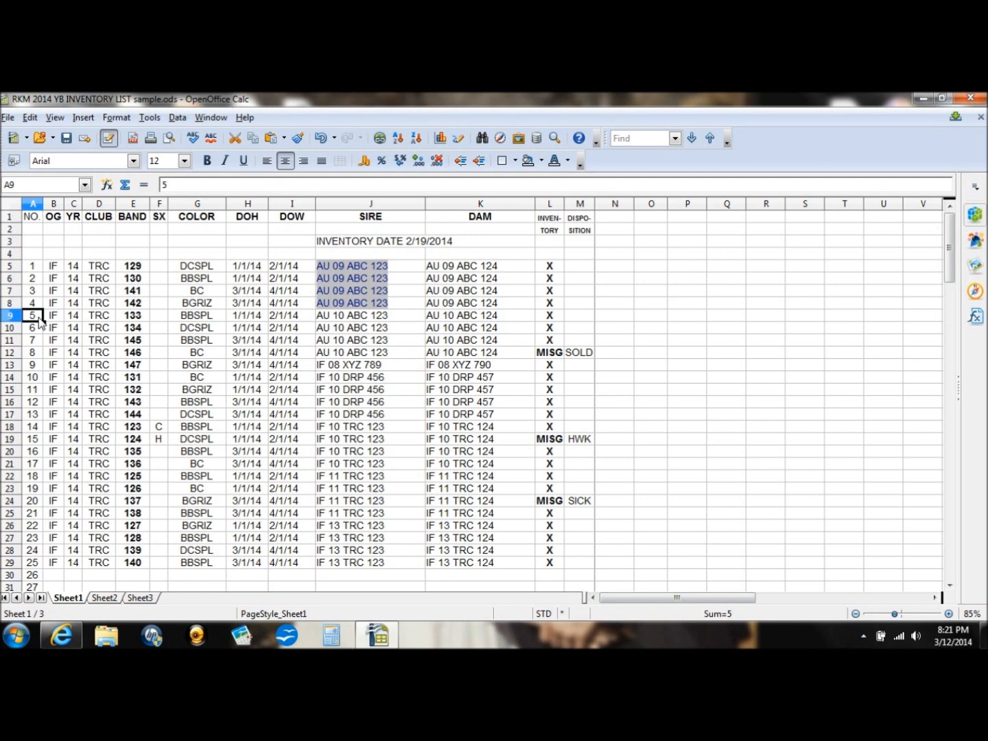
key(shift+Right)
key(shift+Right)
key(shift+Right)
key(shift+Right)
key(shift+Right)
key(shift+Right)
key(shift+Right)
key(shift+Right)
key(shift+Right)
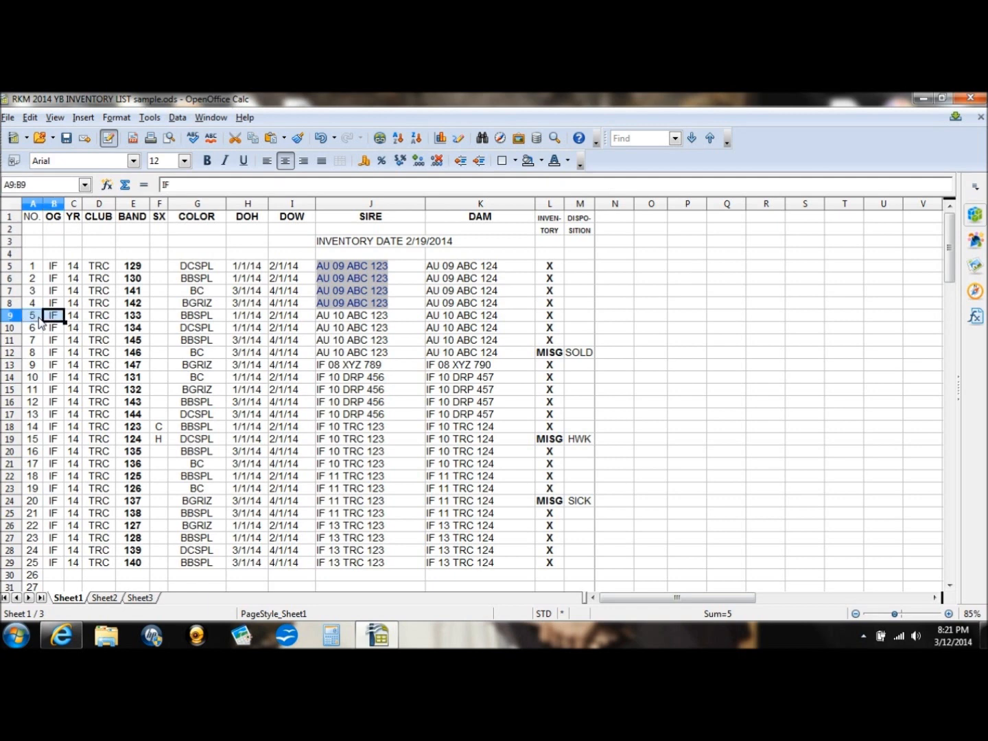
key(shift+Right)
key(shift+Right)
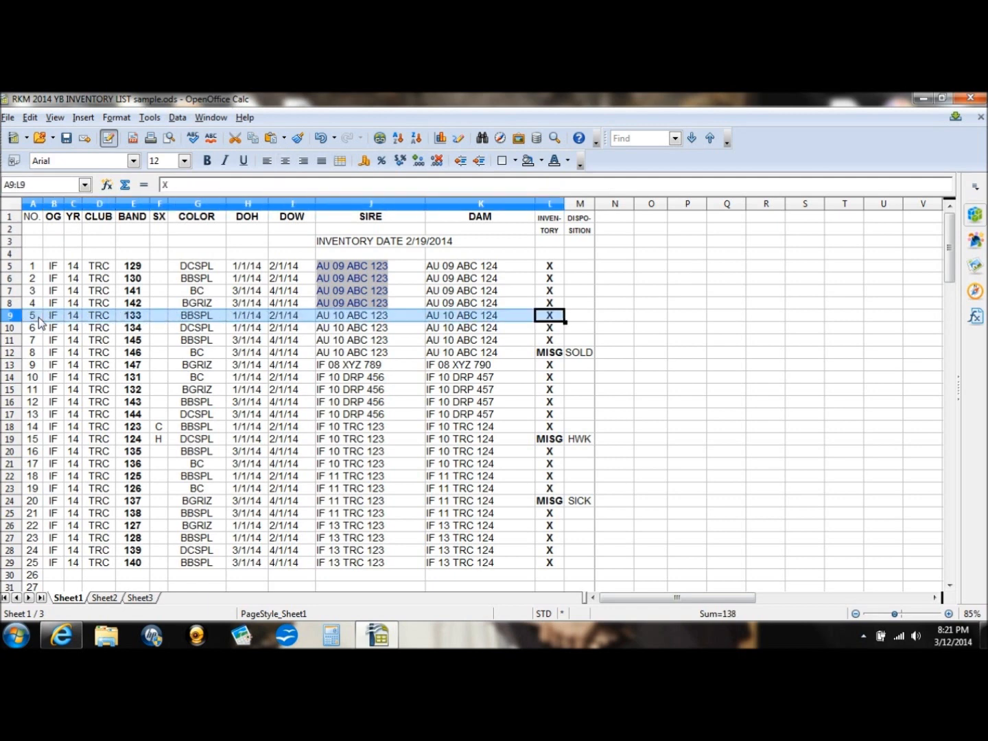
key(shift+Right)
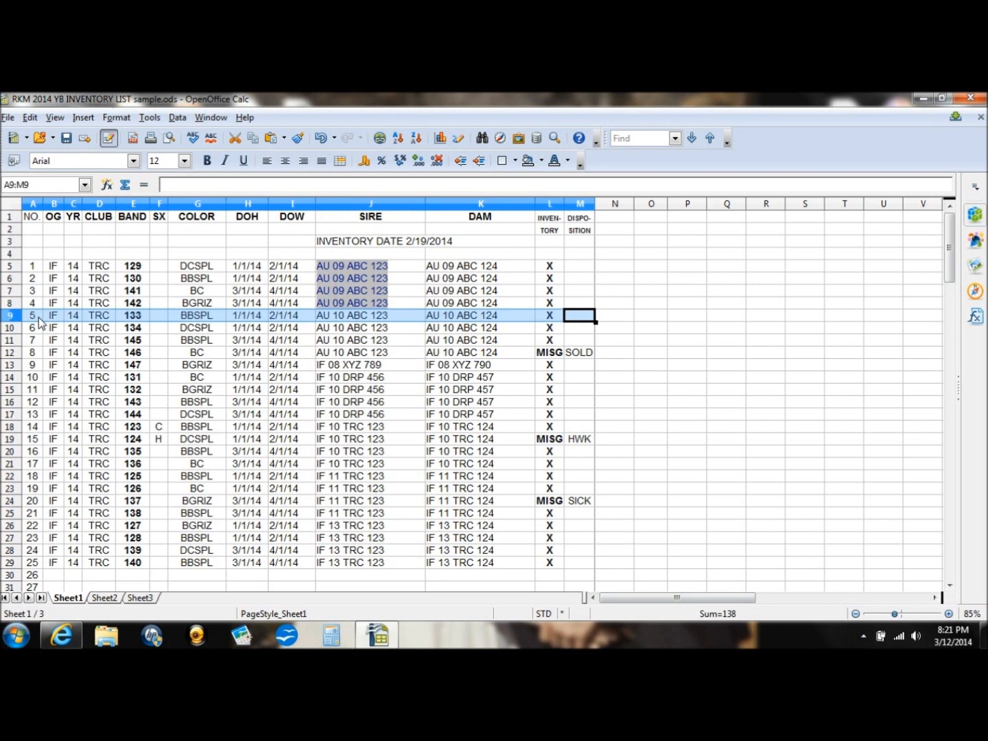
key(Right)
key(Right)
key(Right)
key(Right)
key(Right)
key(Right)
key(Right)
key(Right)
key(Left)
key(Left)
key(Left)
key(Left)
key(Left)
key(Left)
key(Left)
key(Left)
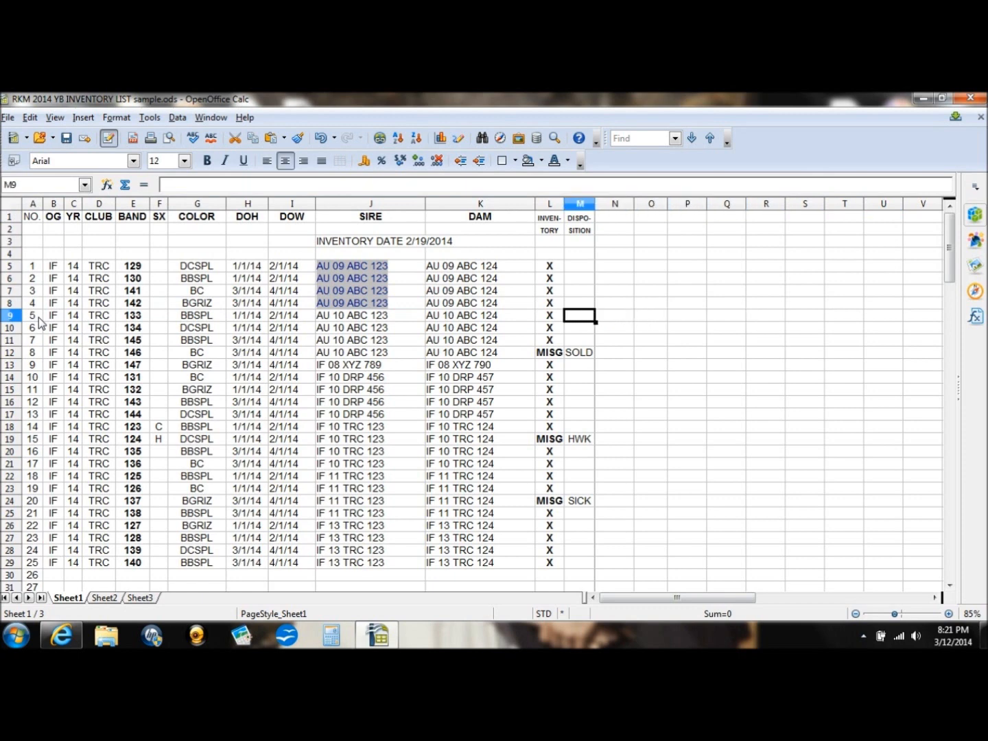
Step: Add a black 2.50 pt bottom border to cells A9:M9
key(shift+Left)
key(shift+Left)
key(shift+Left)
key(shift+Left)
key(shift+Left)
key(shift+Left)
key(shift+Left)
key(shift+Left)
key(shift+Left)
key(shift+Left)
key(shift+Left)
key(shift+Left)
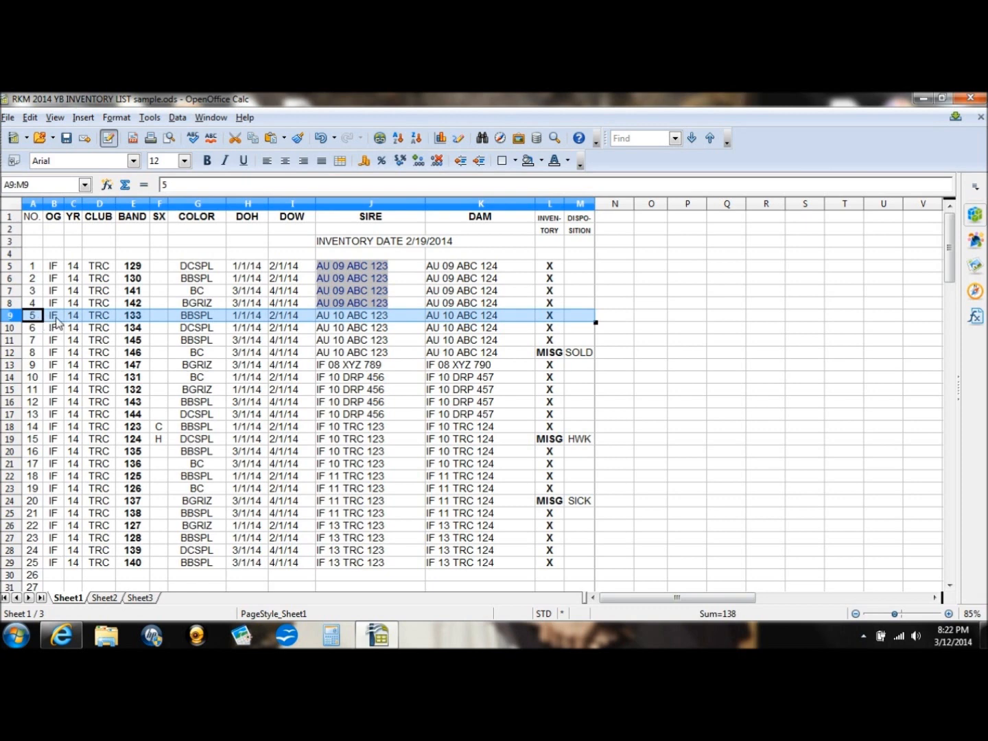
right_click(56, 318)
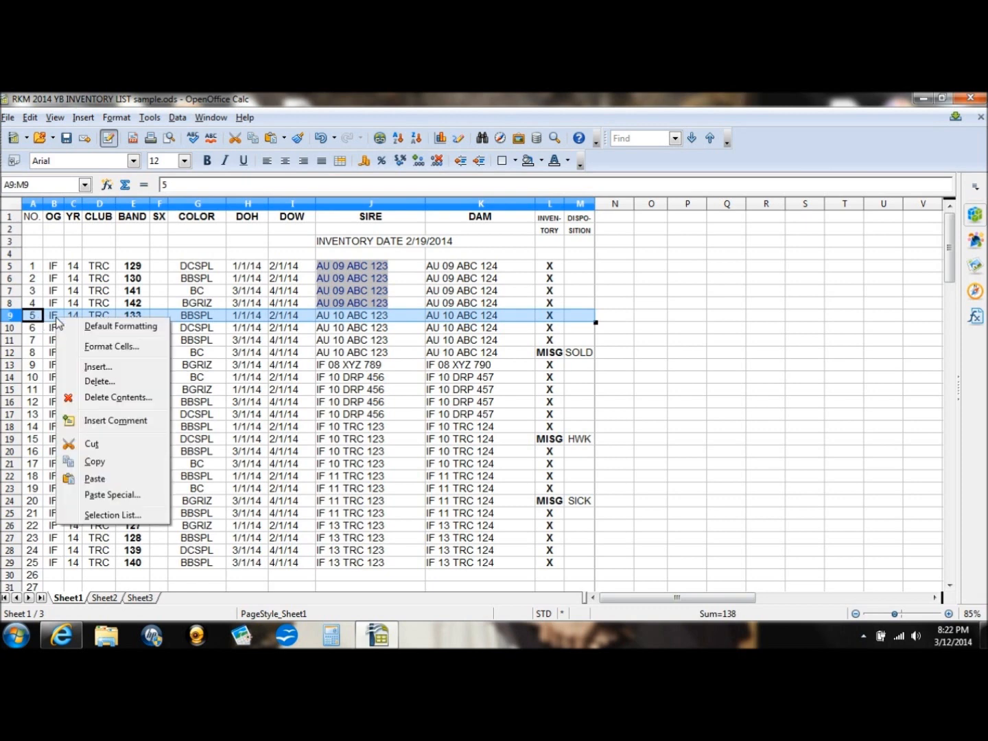
click(103, 348)
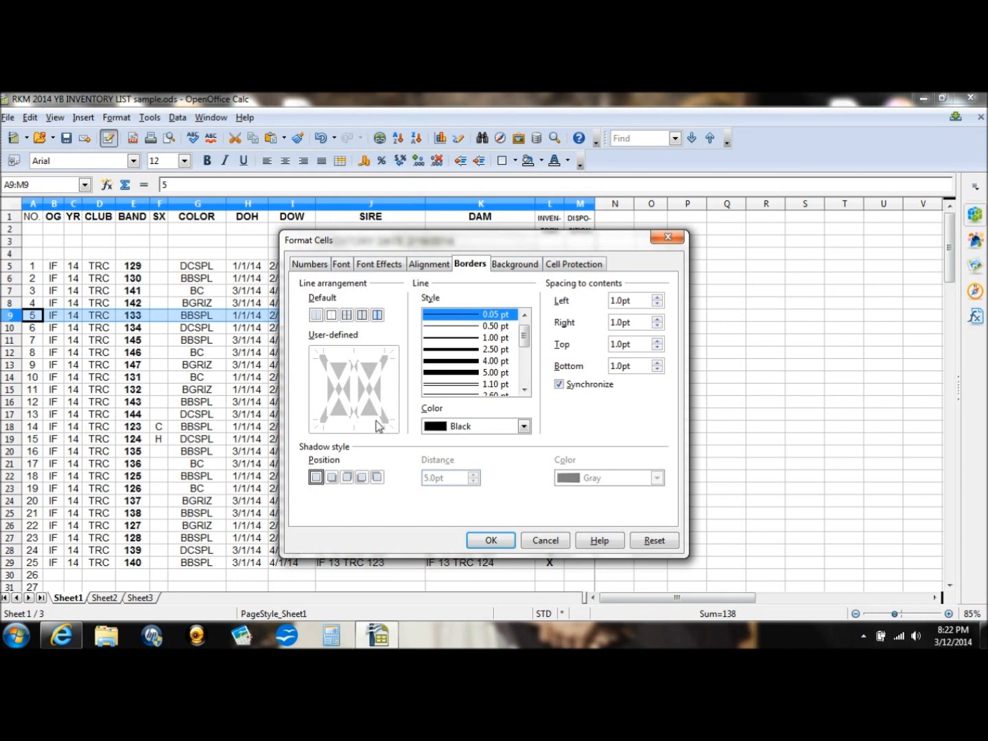
click(343, 420)
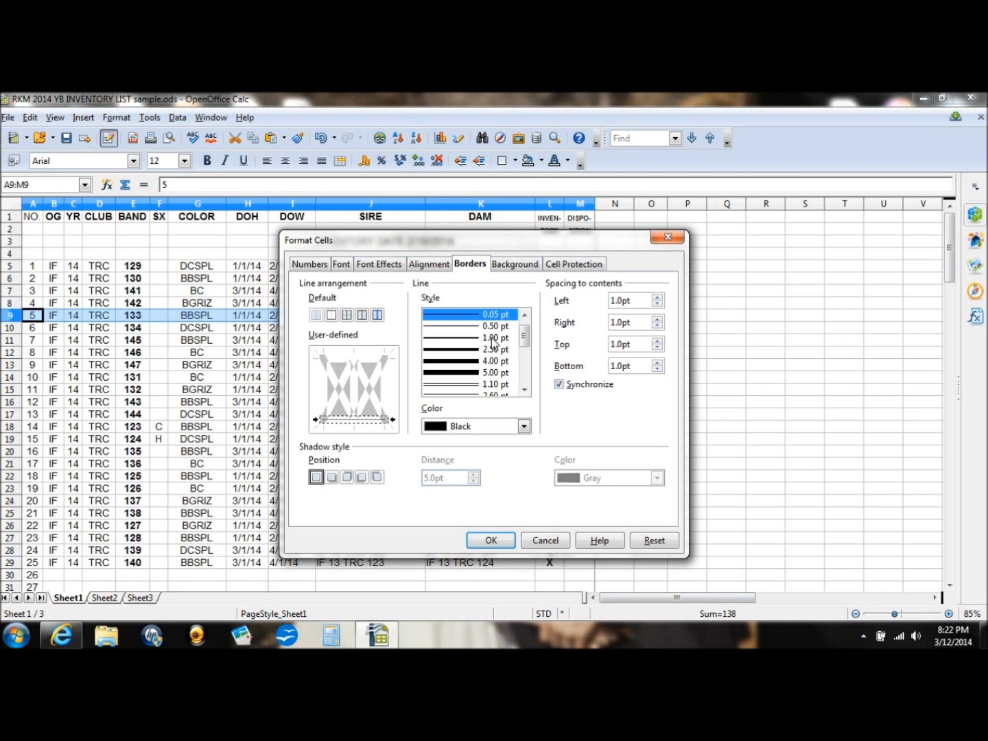
click(475, 352)
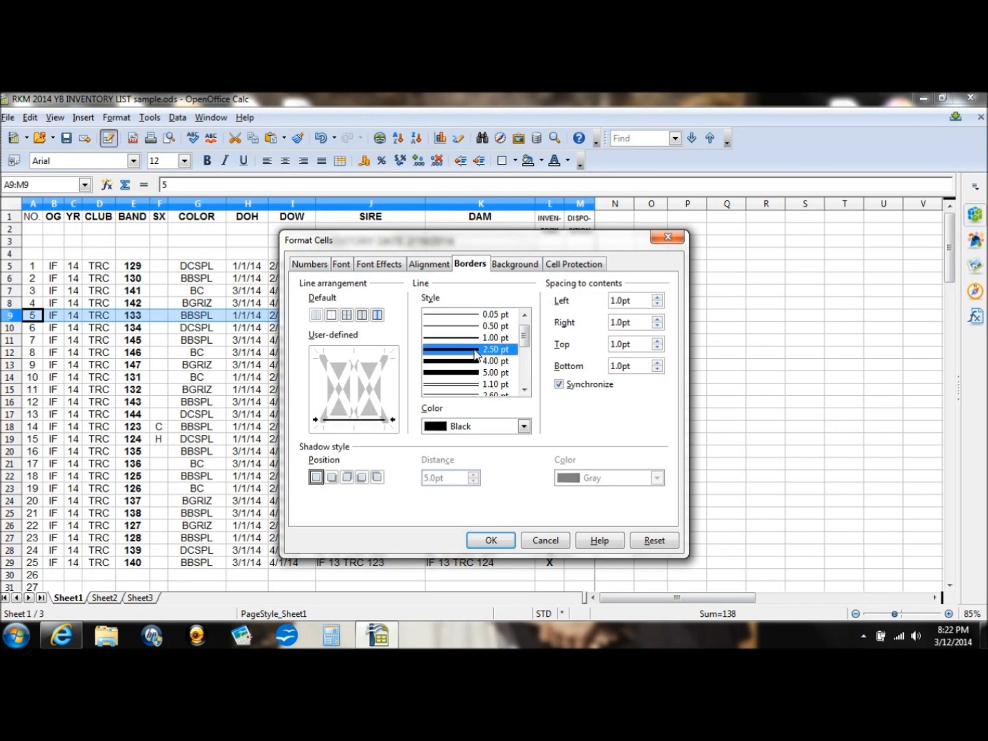
click(493, 542)
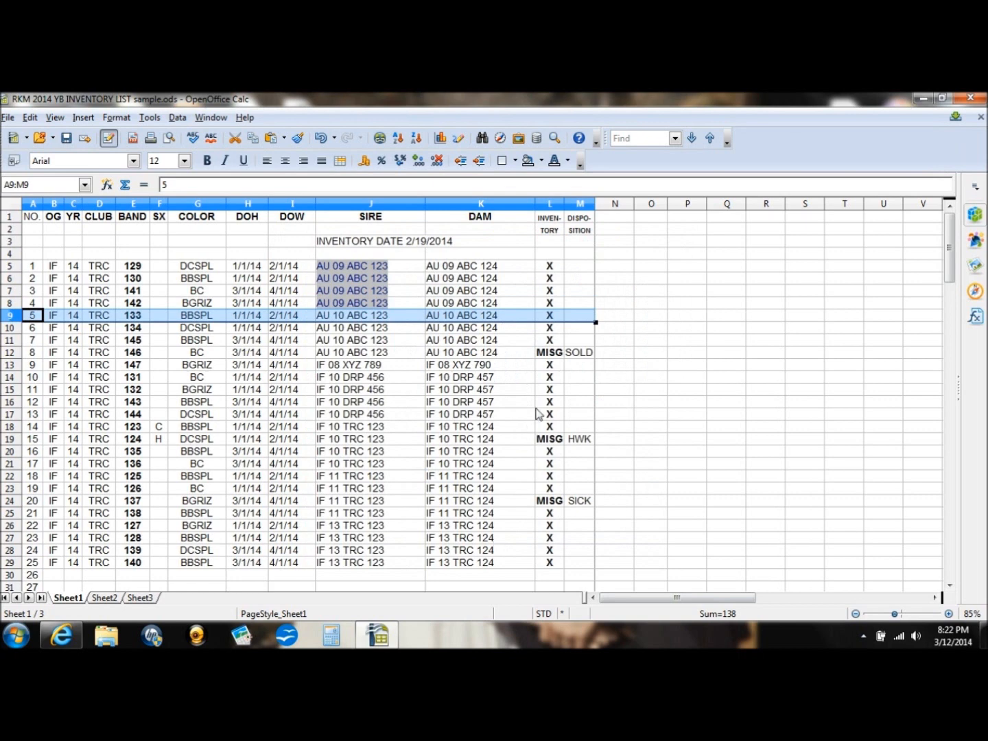
click(618, 357)
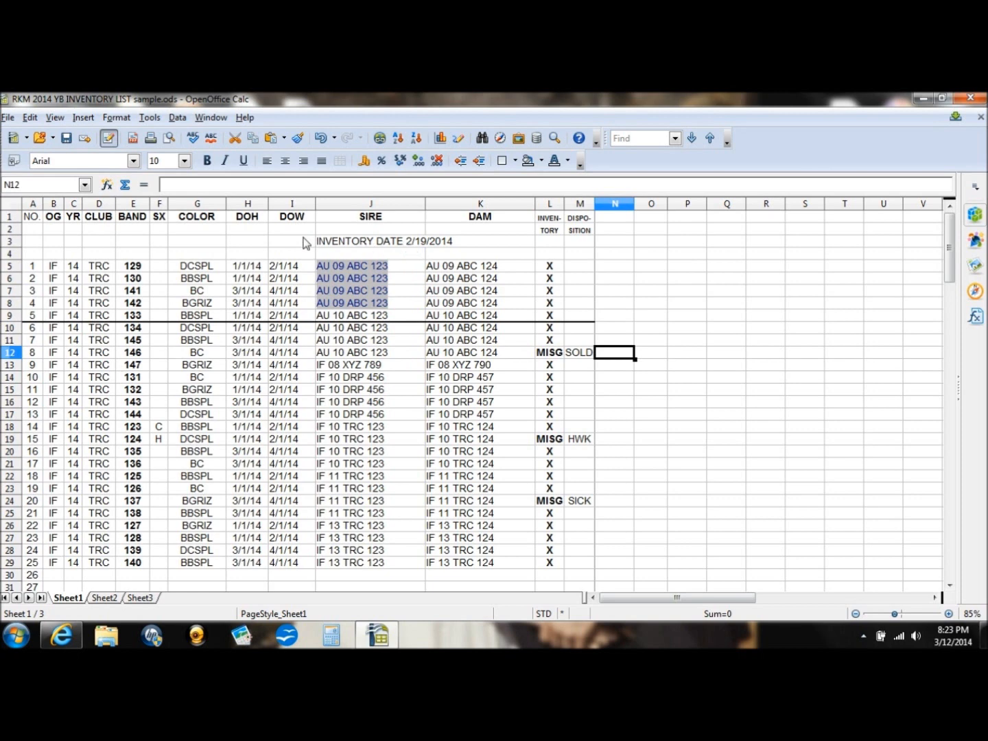
Step: Add a black 5.00 pt bottom border to cells A3:M3 in the inventory date row
click(35, 245)
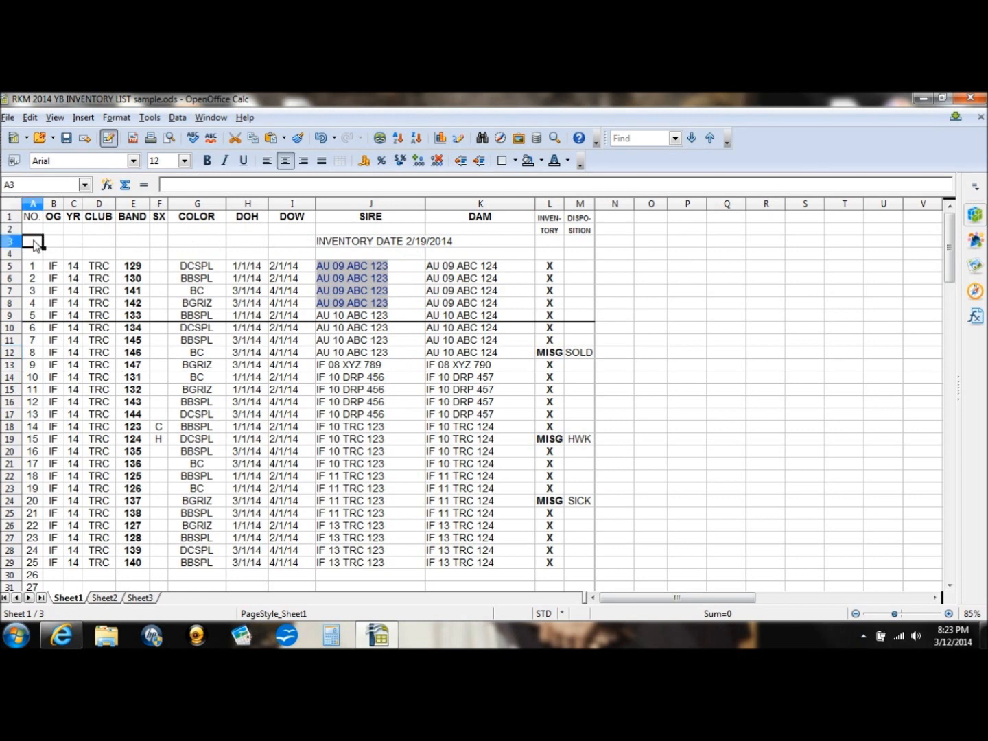
key(shift+Right)
key(shift+Right)
key(shift+Right)
key(shift+Right)
key(shift+Right)
key(shift+Right)
key(shift+Right)
key(shift+Right)
key(shift+Right)
key(shift+Right)
key(shift+Right)
key(shift+Right)
key(shift+Right)
key(shift+Right)
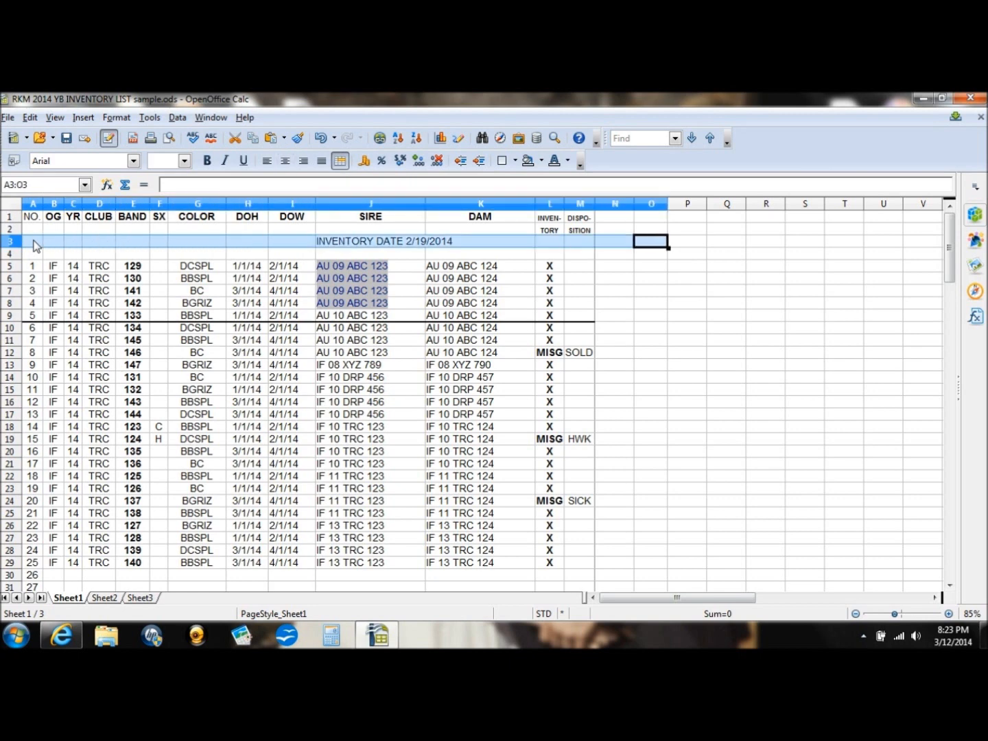
key(shift+Left)
key(shift+Left)
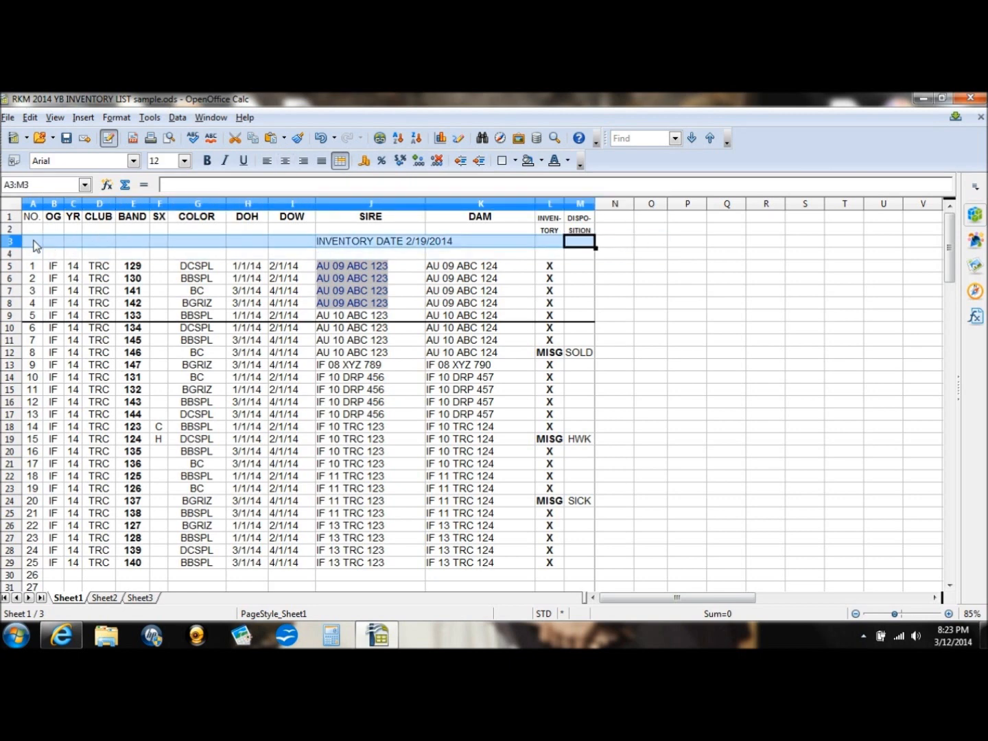
right_click(34, 245)
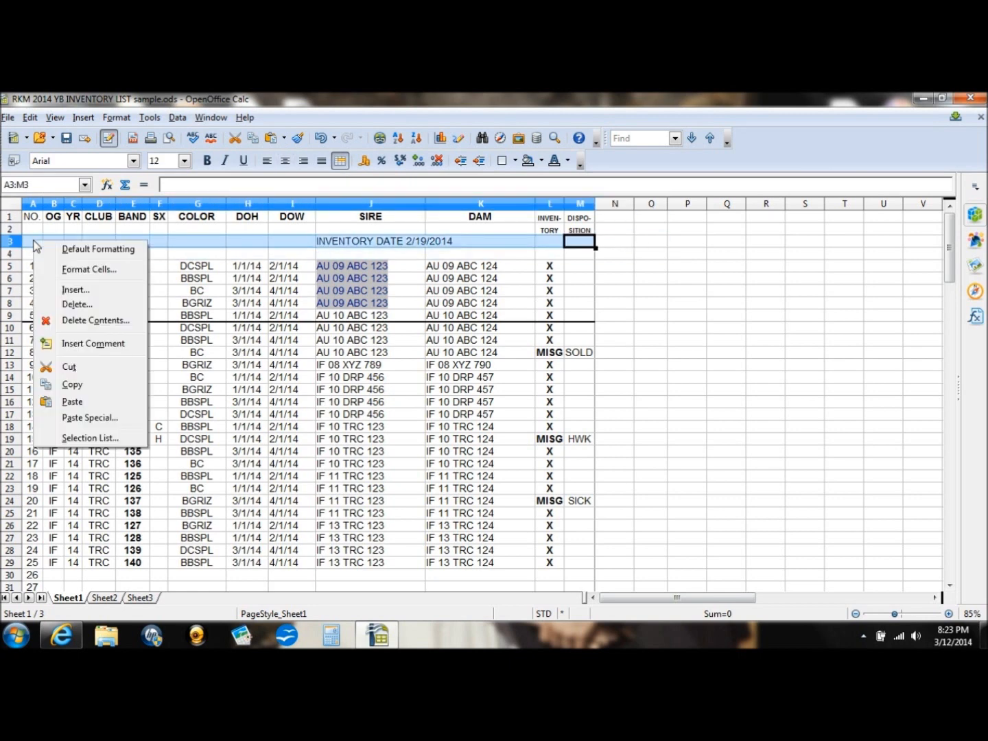
click(73, 268)
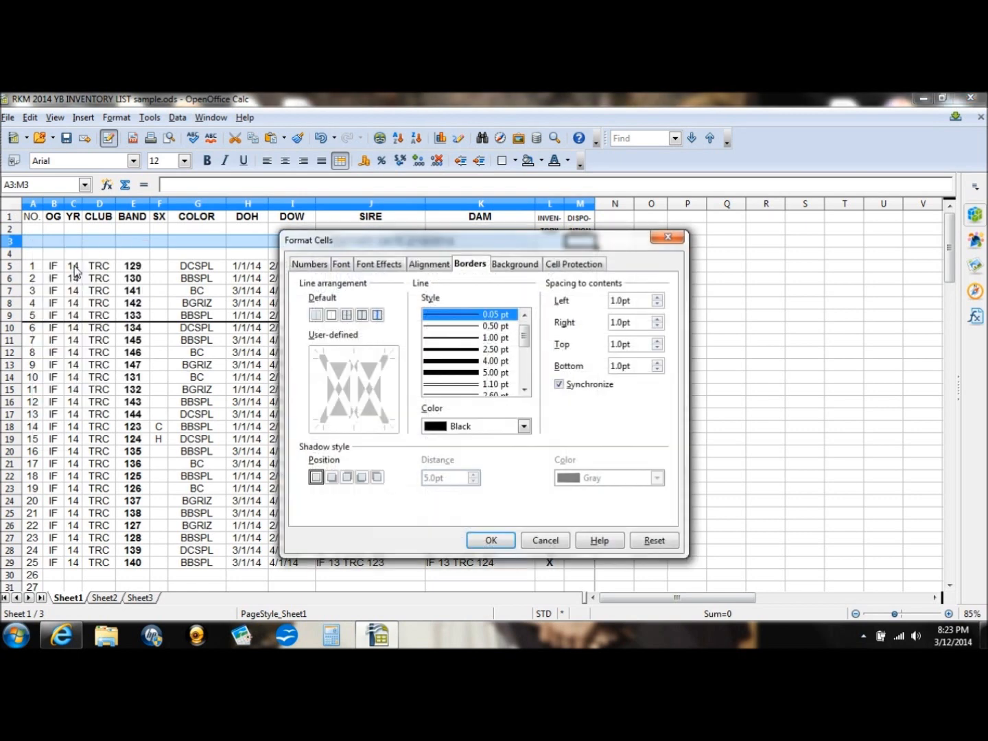
click(346, 420)
click(489, 372)
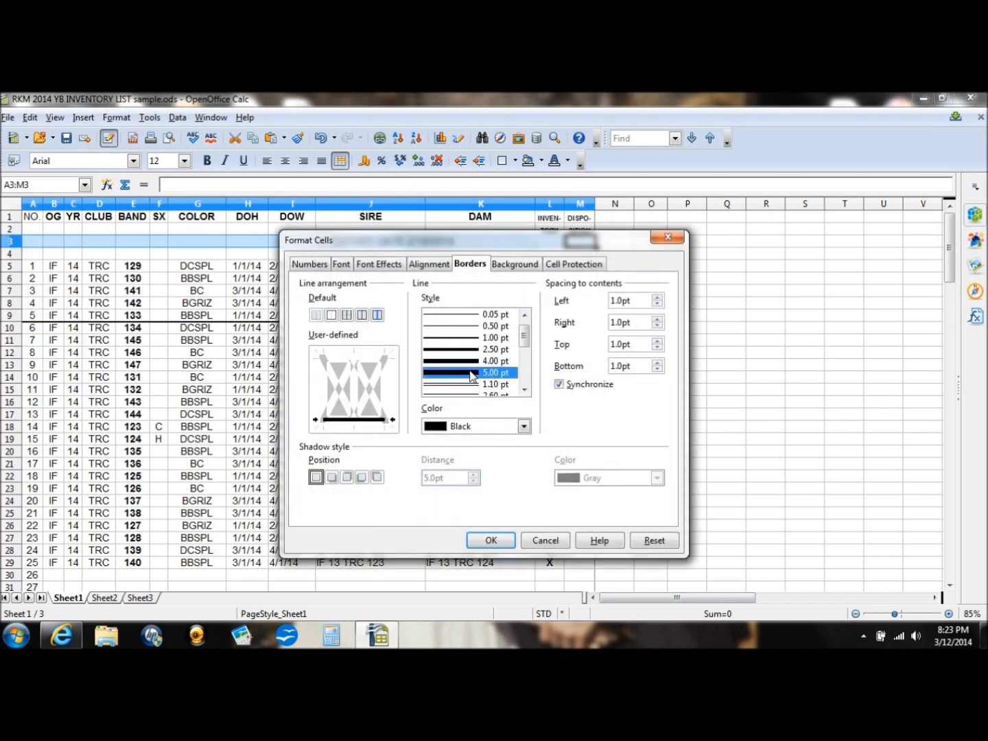
click(491, 541)
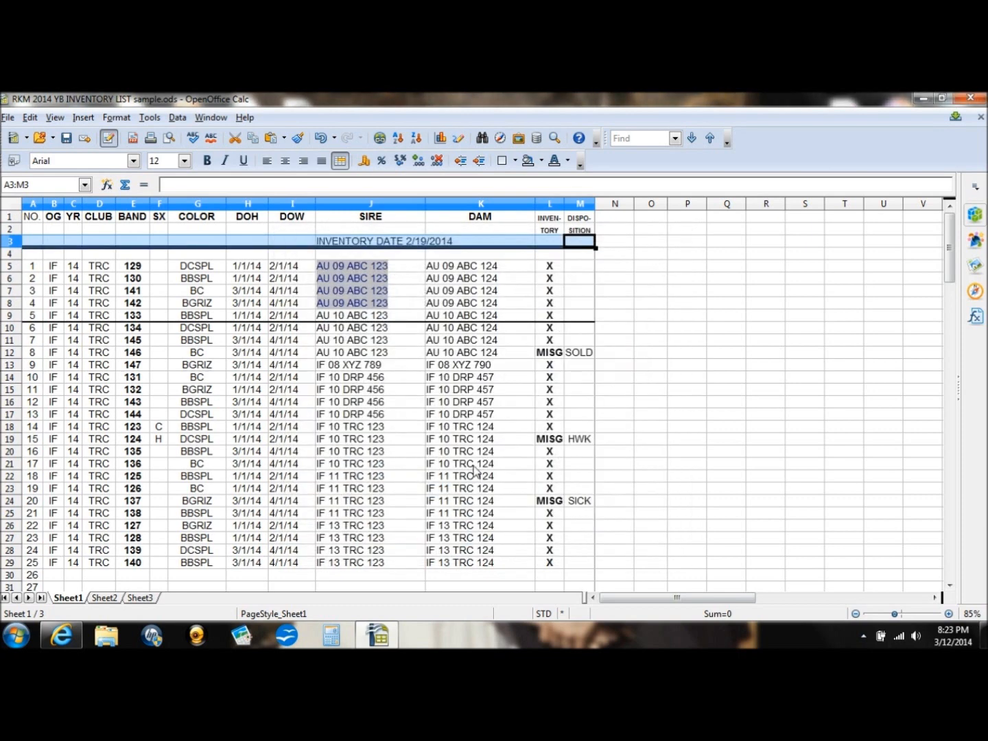
click(437, 426)
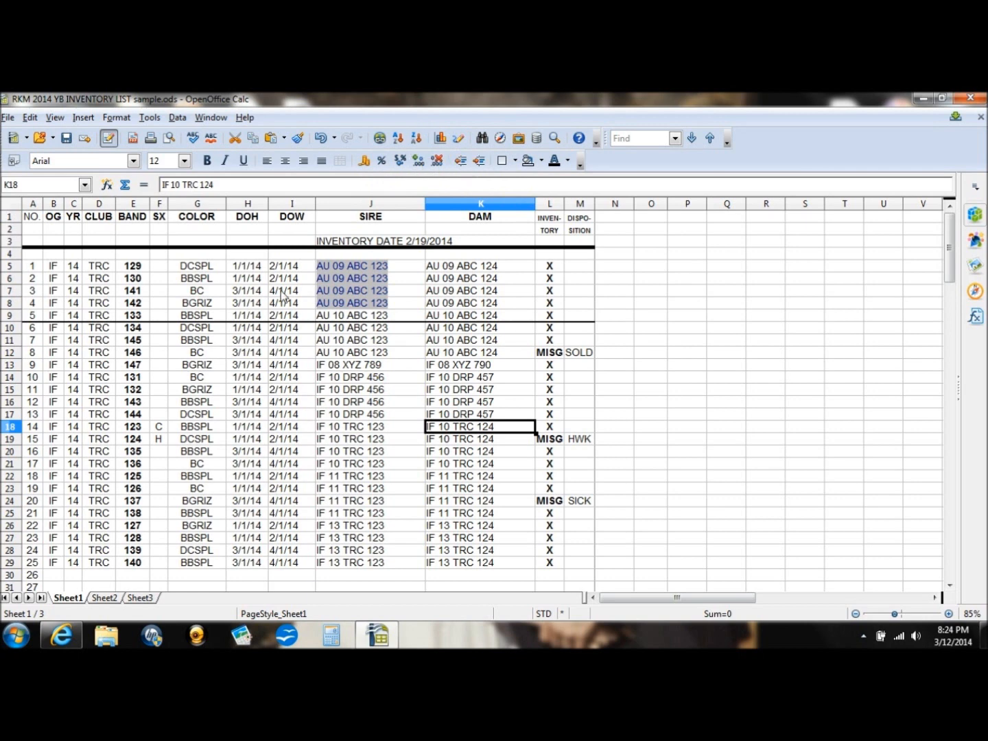
click(29, 119)
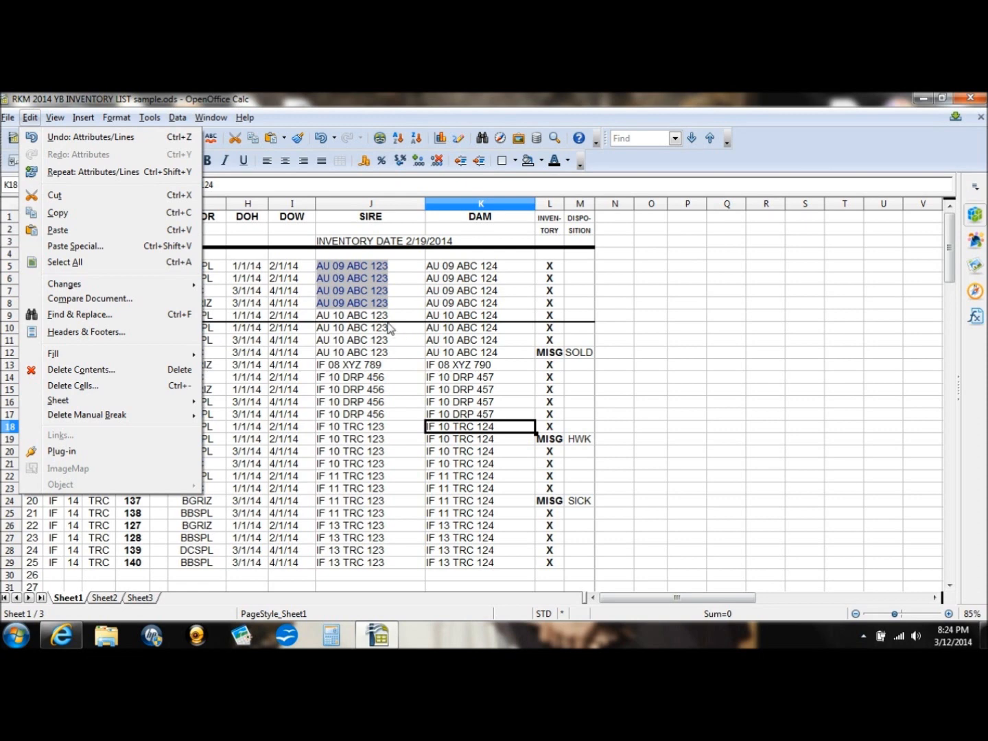
key(Escape)
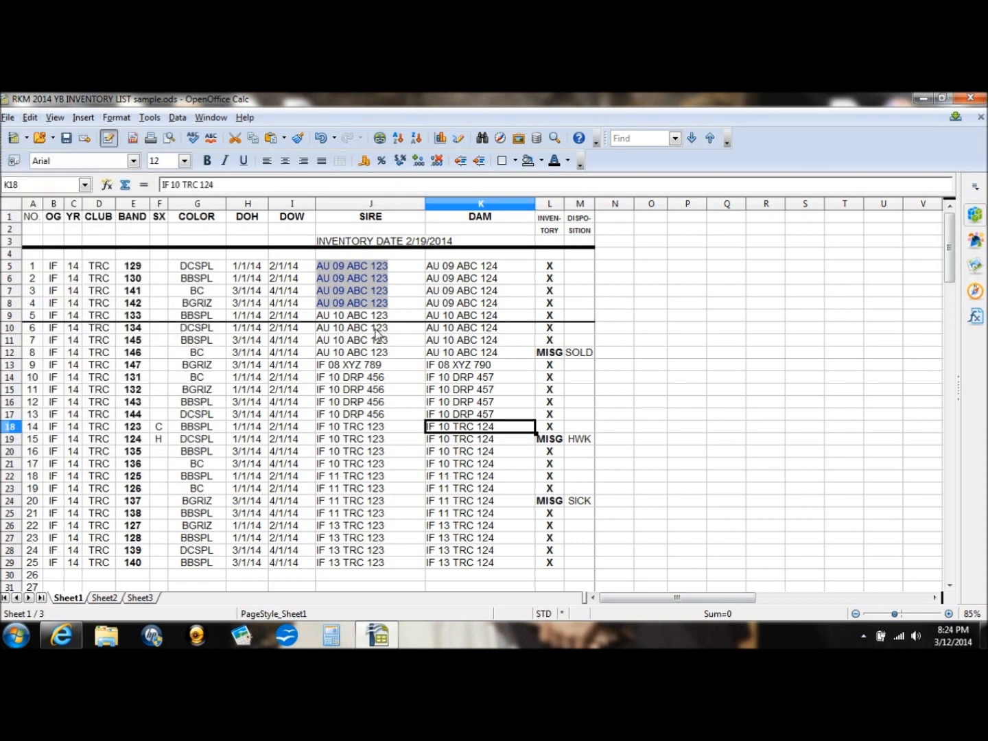
Step: Fill the whole of row 11 with a yellow background colour, and undo the fill
click(10, 340)
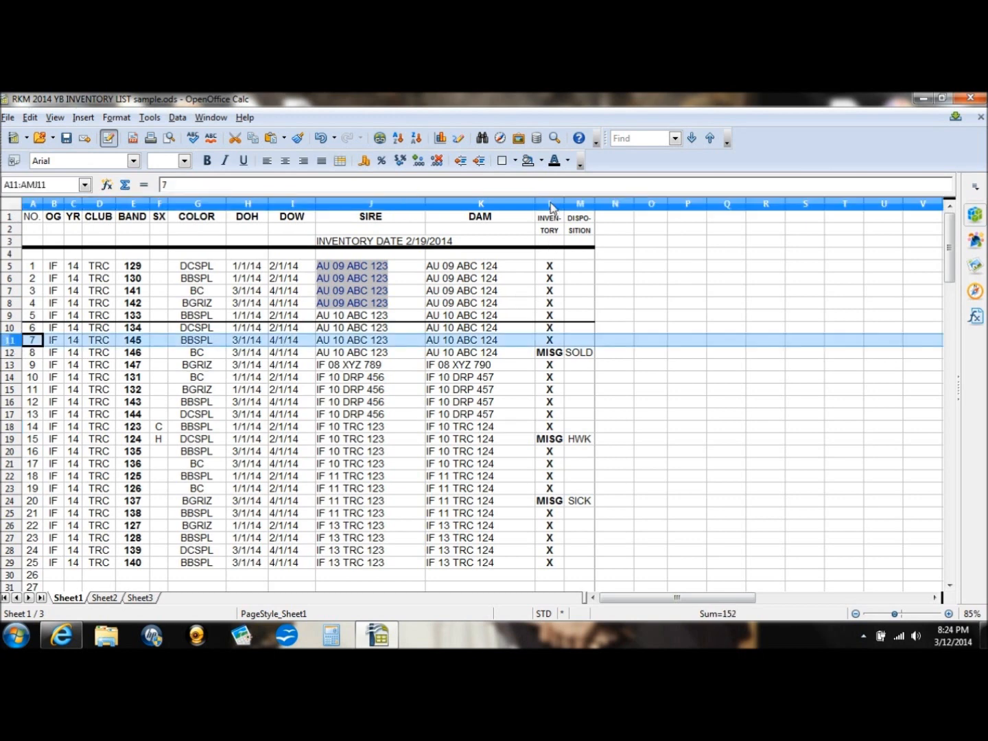
click(540, 162)
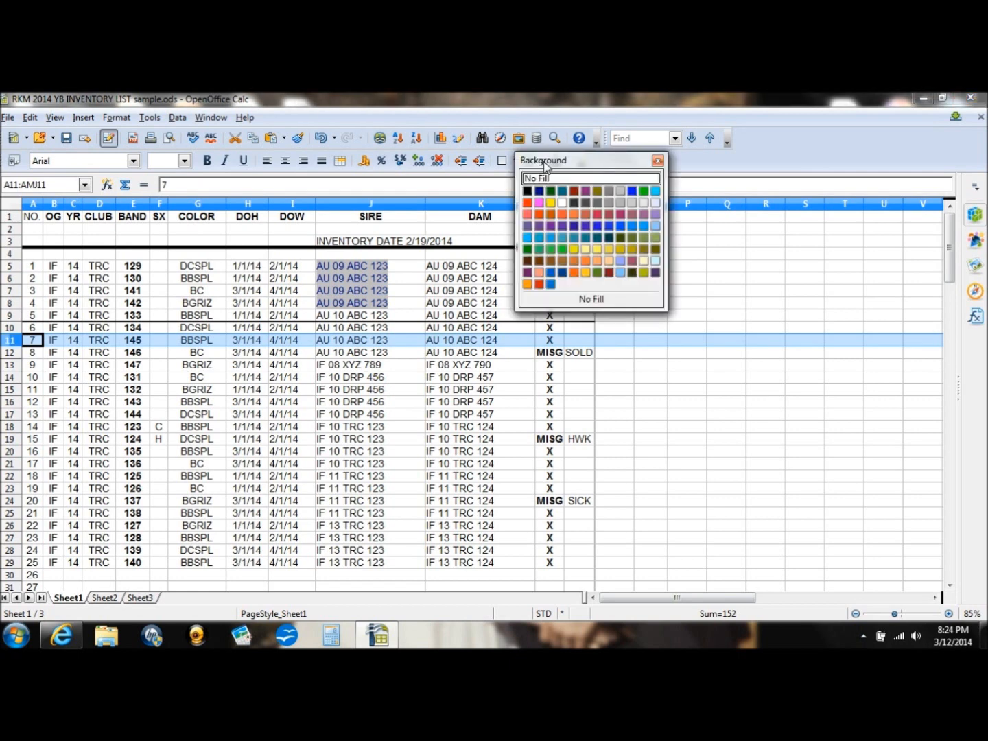
click(551, 203)
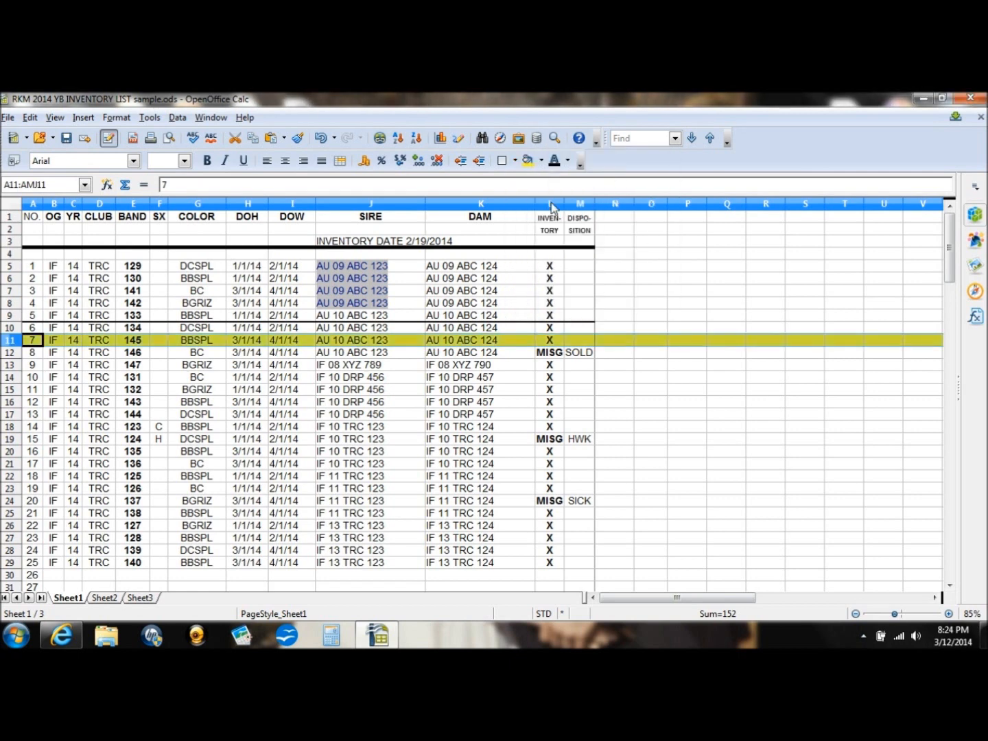
click(388, 384)
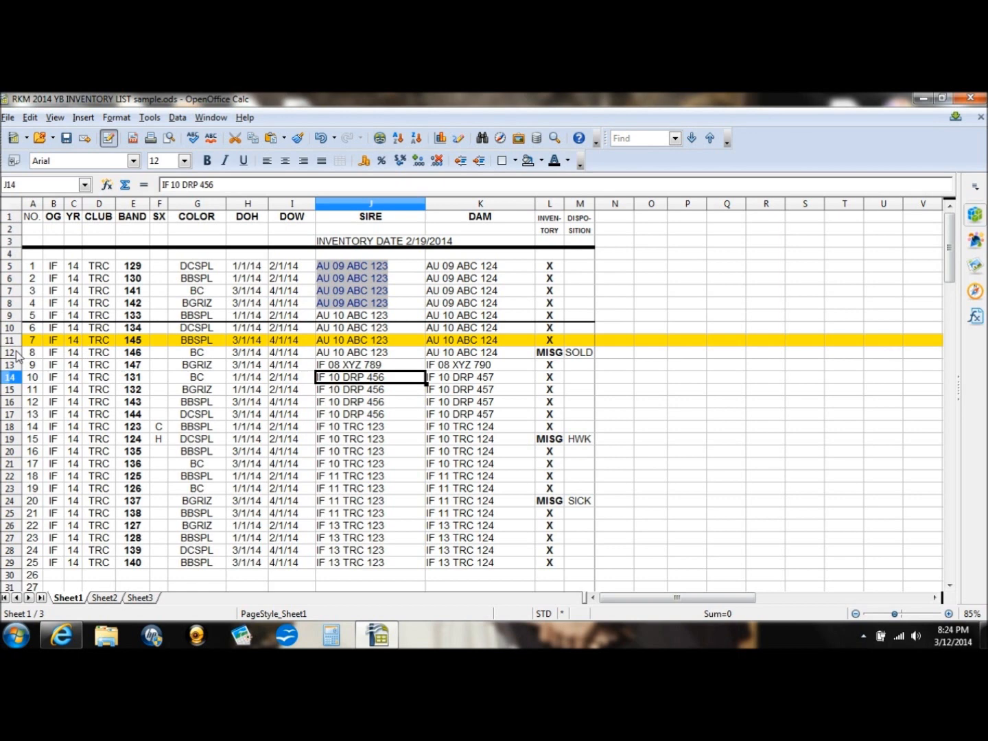
click(28, 119)
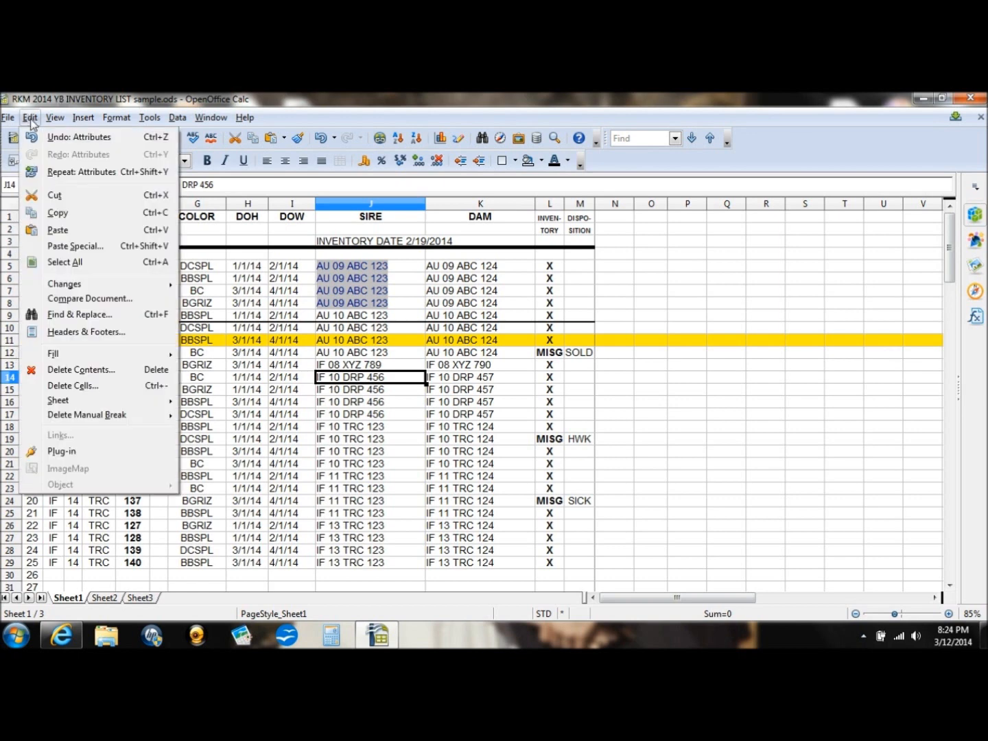
click(50, 137)
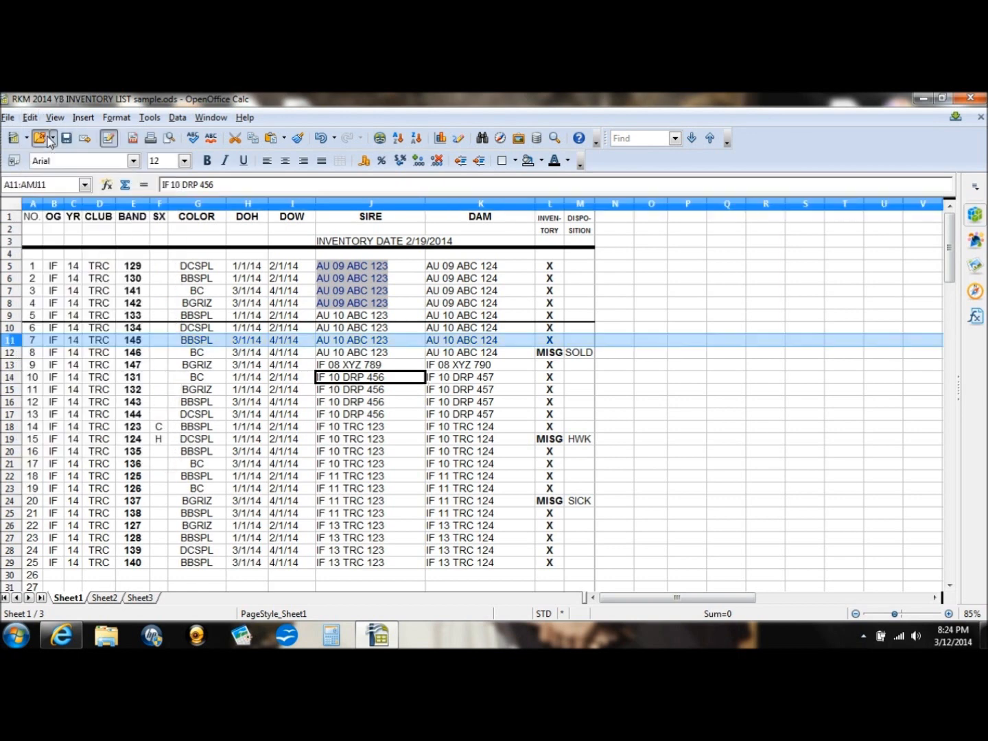
Step: Fill cells A11:M11, the row of band 145, with a yellow background colour
click(32, 341)
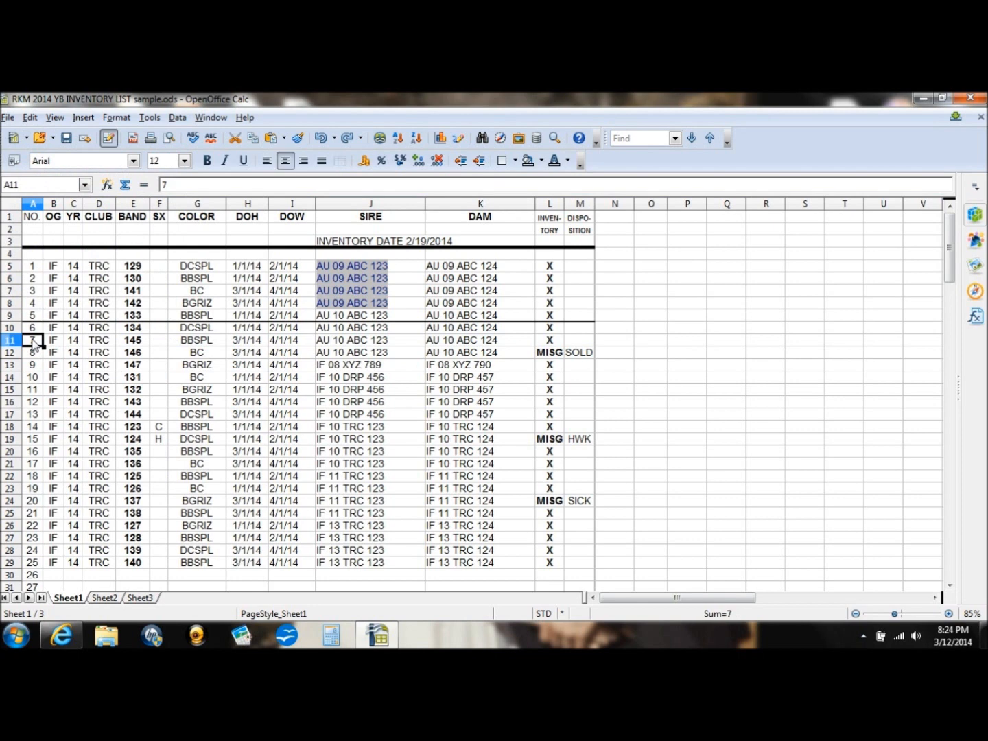
key(shift+Right)
key(shift+Right)
key(shift+Right)
key(shift+Right)
key(shift+Right)
key(shift+Right)
key(shift+Right)
key(shift+Right)
key(shift+Right)
key(shift+Right)
key(shift+Right)
key(shift+Right)
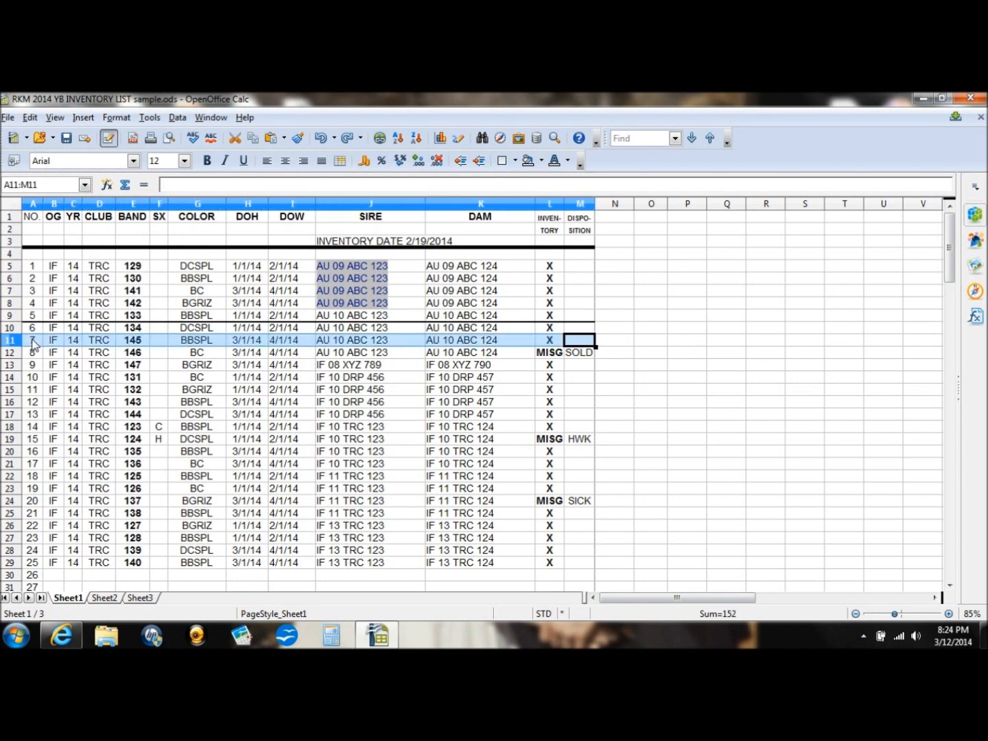
click(541, 162)
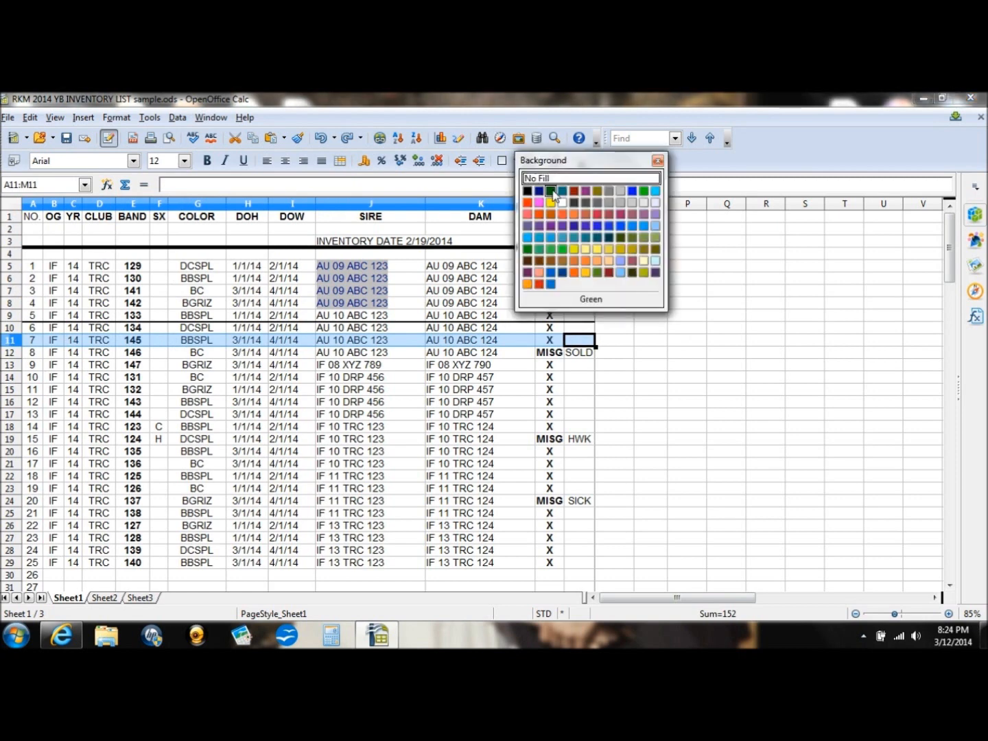
click(551, 203)
click(534, 404)
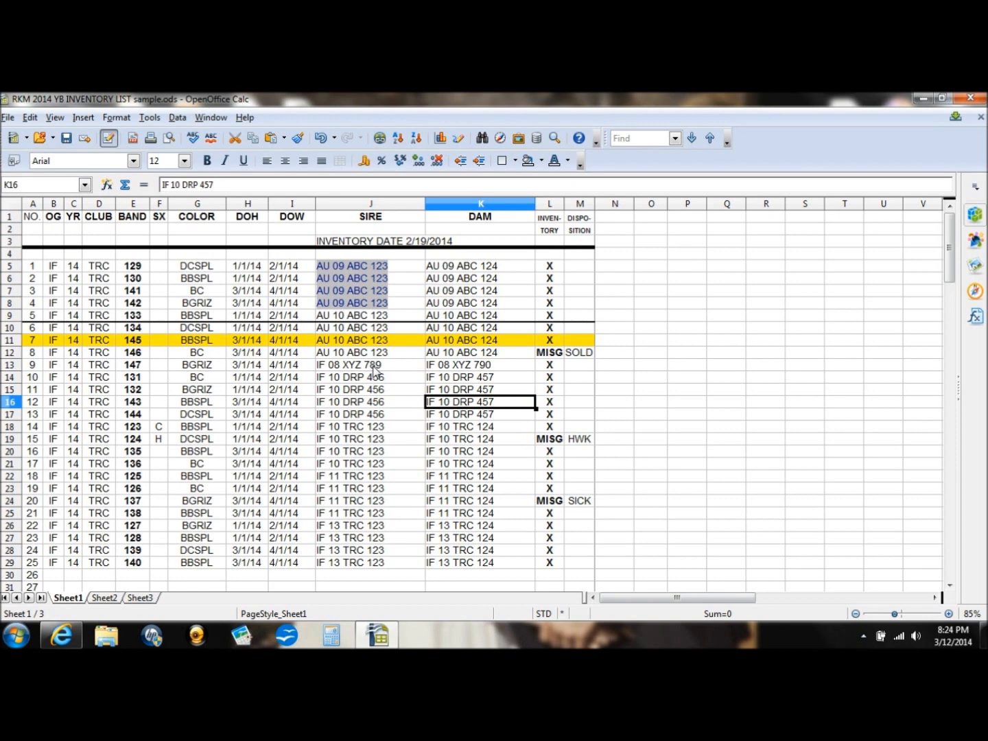
Step: Change the font colour of the sire entry in cell J13 to green
click(346, 366)
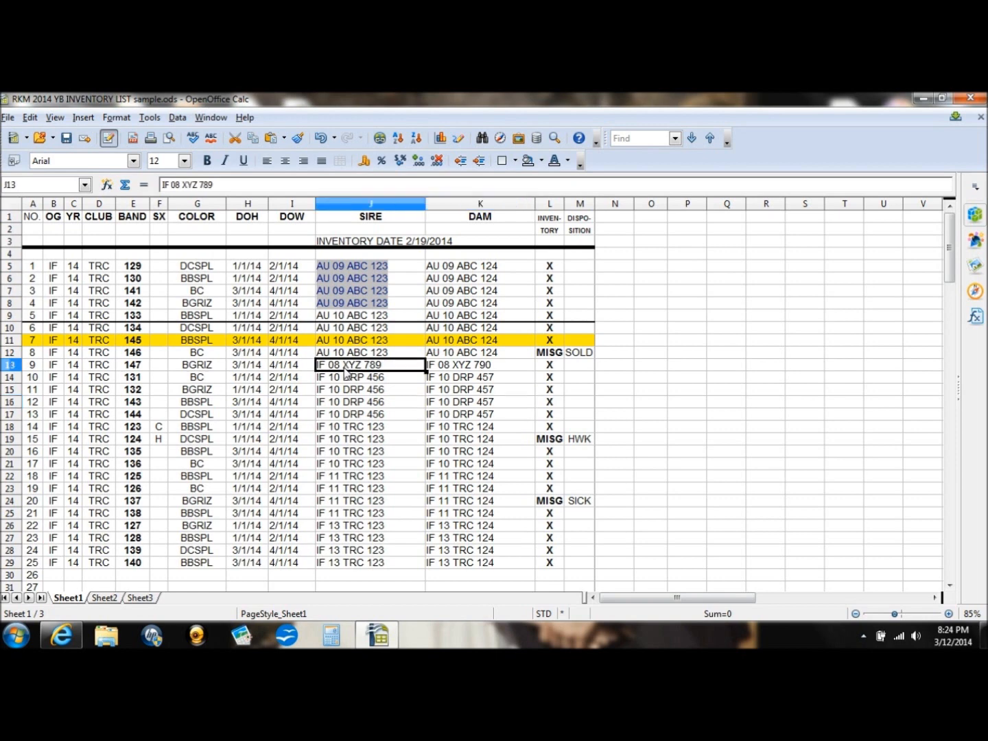
click(566, 161)
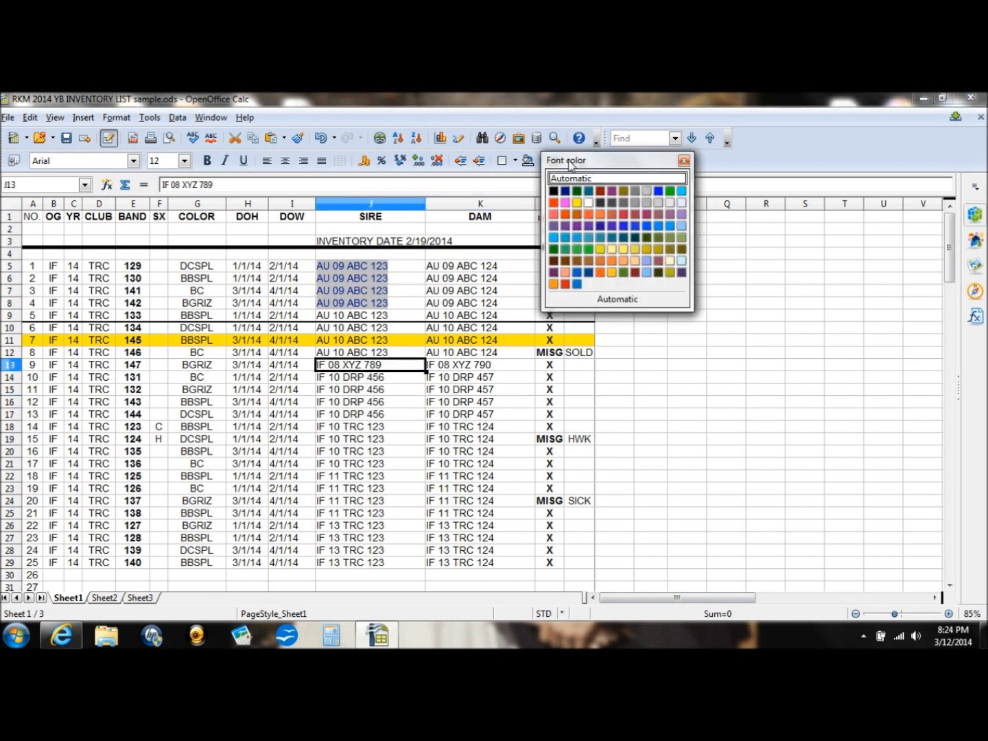
click(589, 214)
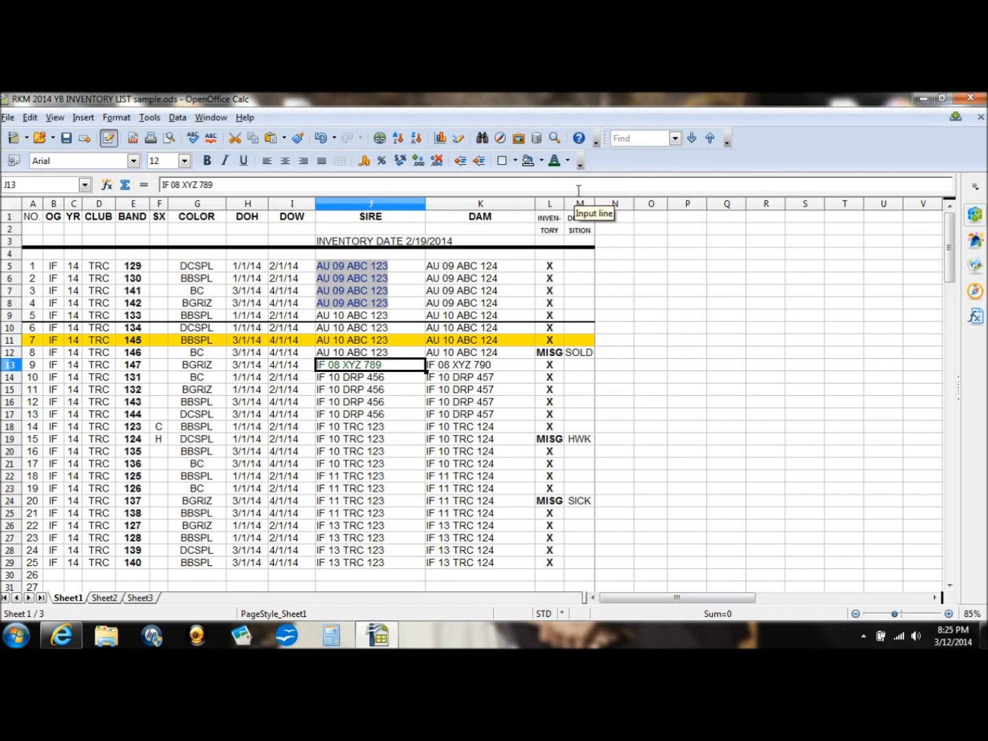
click(432, 427)
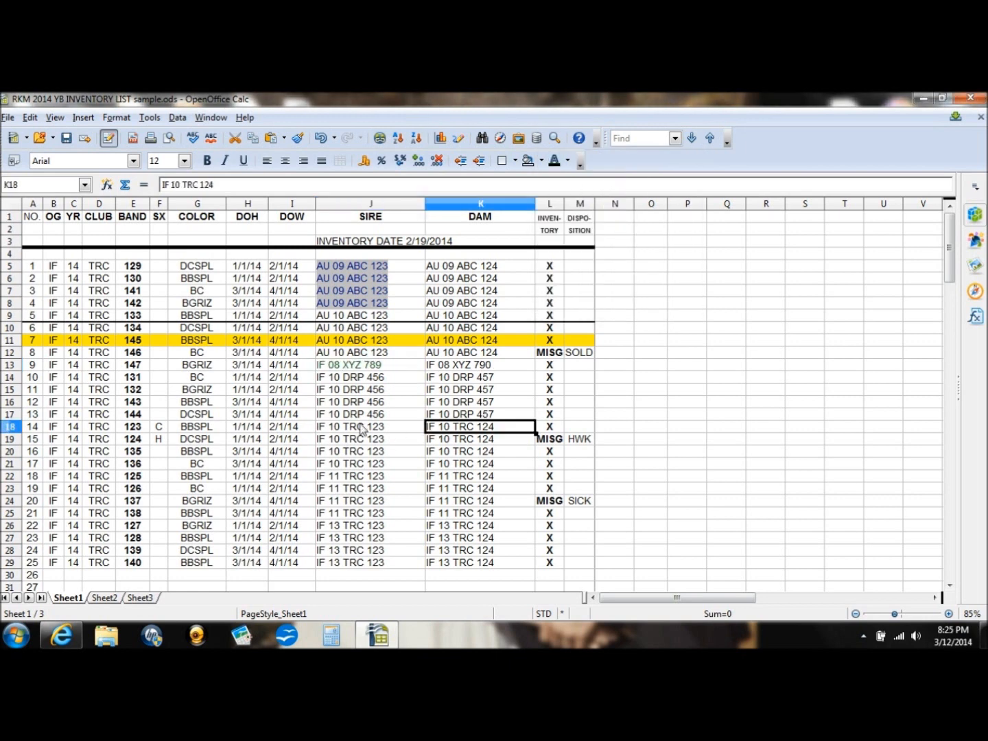